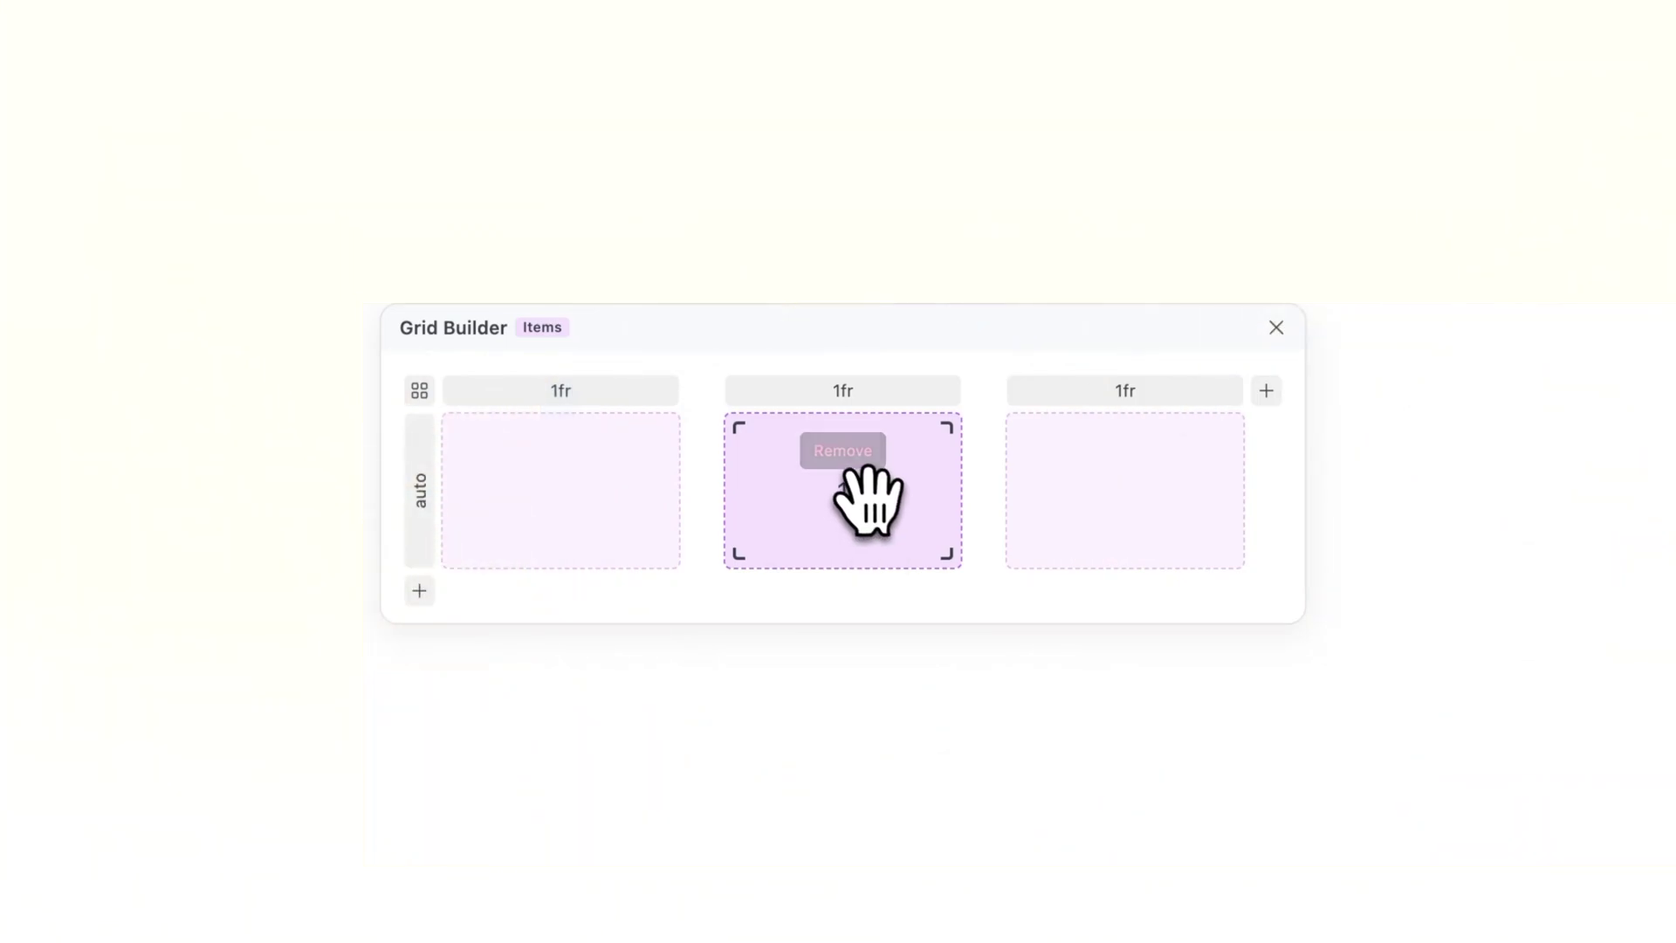
Step: In the Grid Builder overview, place items 1 and 2 and stretch them across columns and rows
{"action": "left_click_drag", "start_coordinate": [869, 489], "coordinate": [644, 568]}
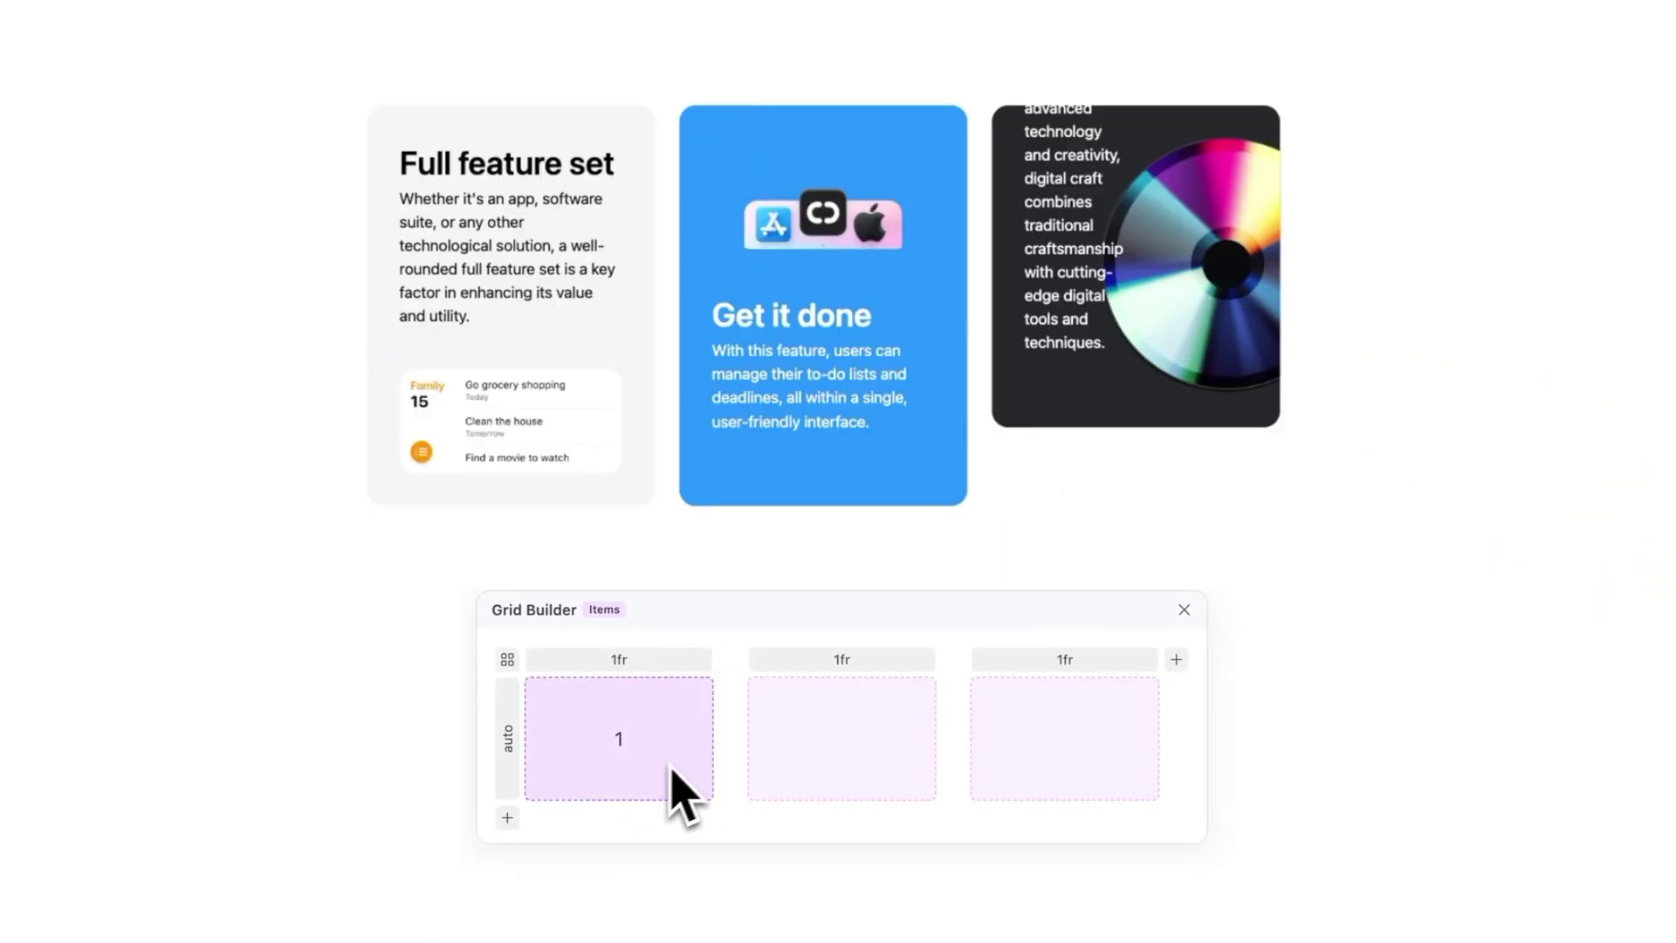
{"action": "left_click", "coordinate": [855, 740]}
{"action": "left_click_drag", "start_coordinate": [916, 789], "coordinate": [1517, 408]}
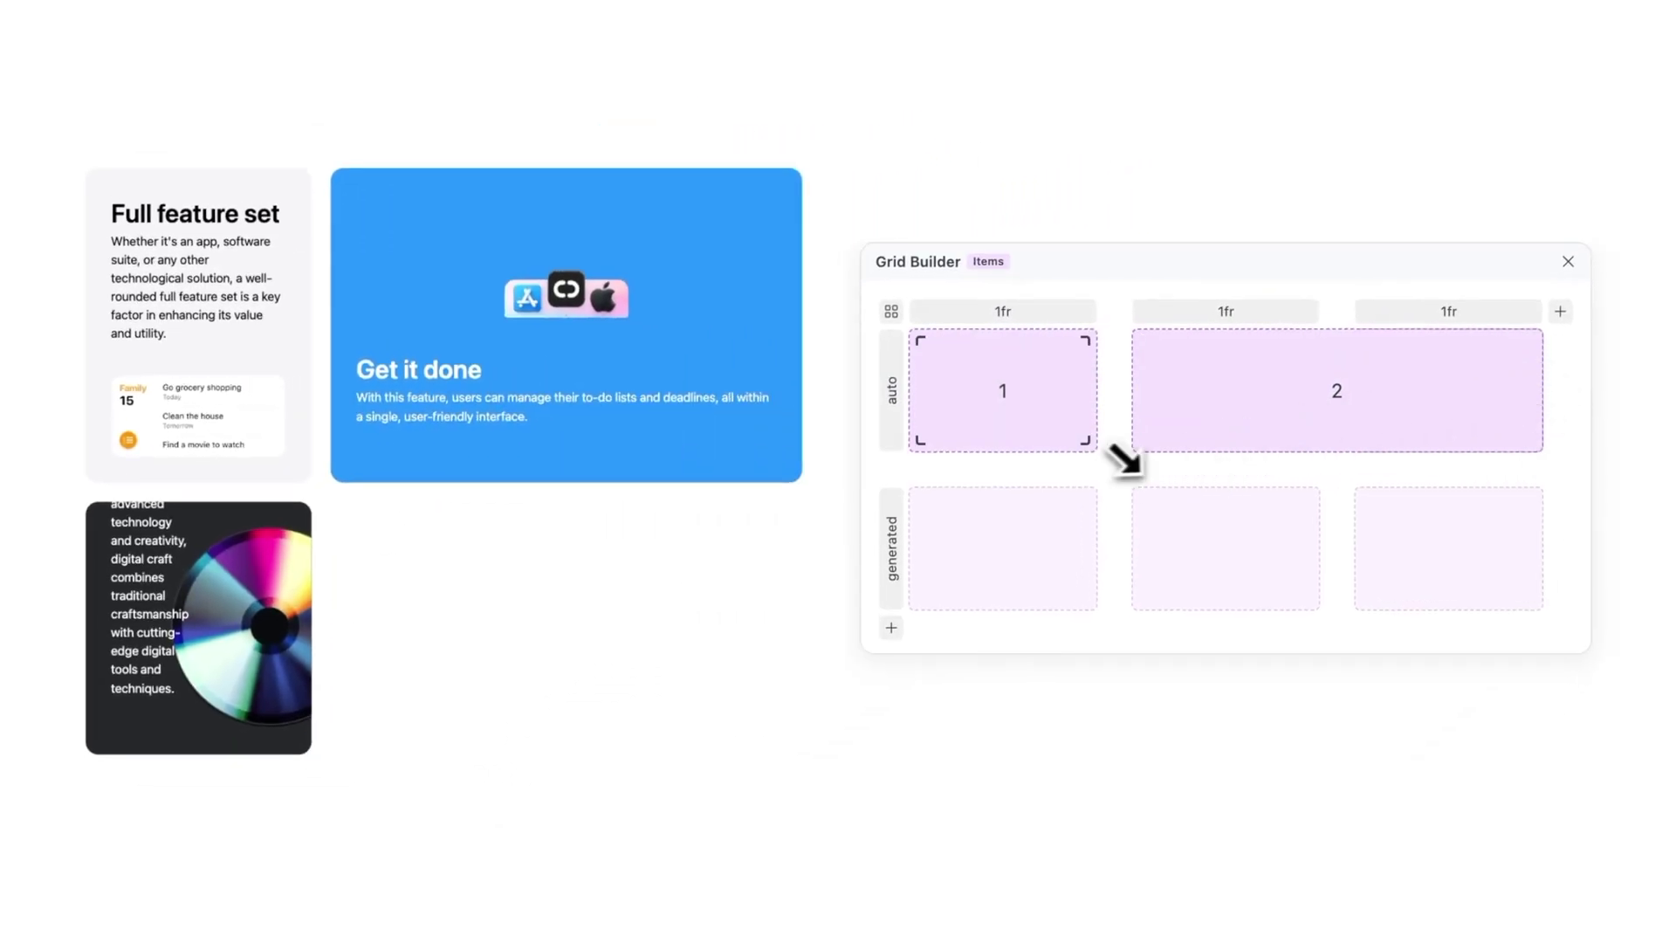
{"action": "left_click_drag", "start_coordinate": [1102, 454], "coordinate": [1105, 593]}
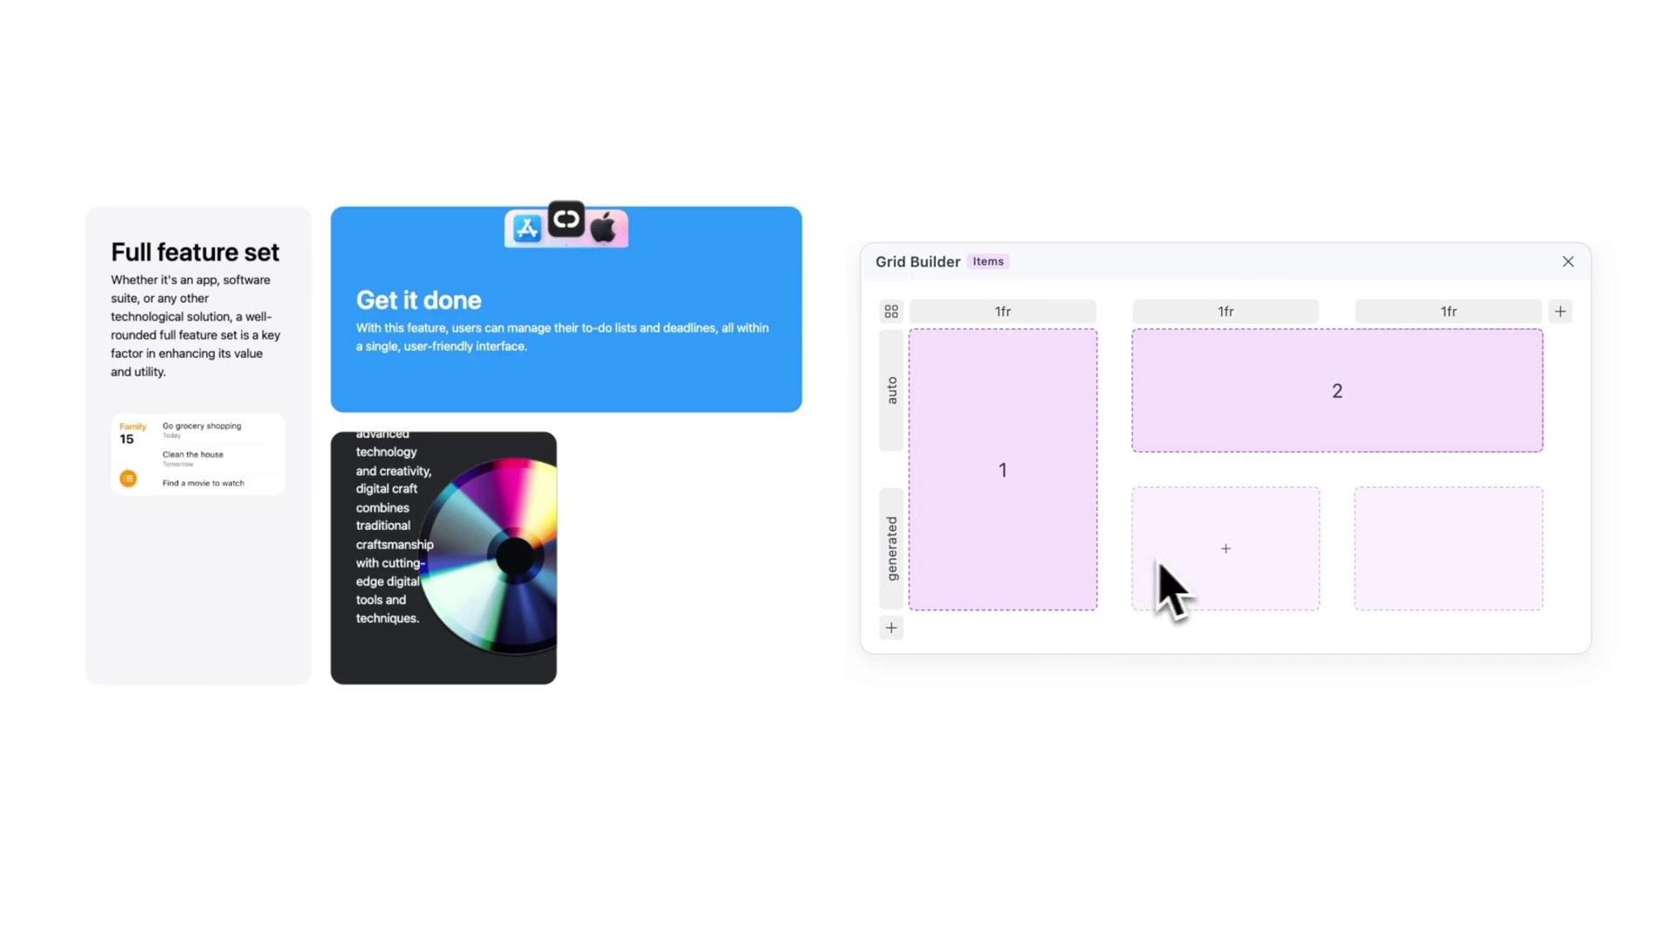
Step: Stretch item 3 and area-1 across two columns, then preview the page at mobile width
{"action": "left_click", "coordinate": [1244, 569]}
{"action": "left_click_drag", "start_coordinate": [1283, 594], "coordinate": [1508, 598]}
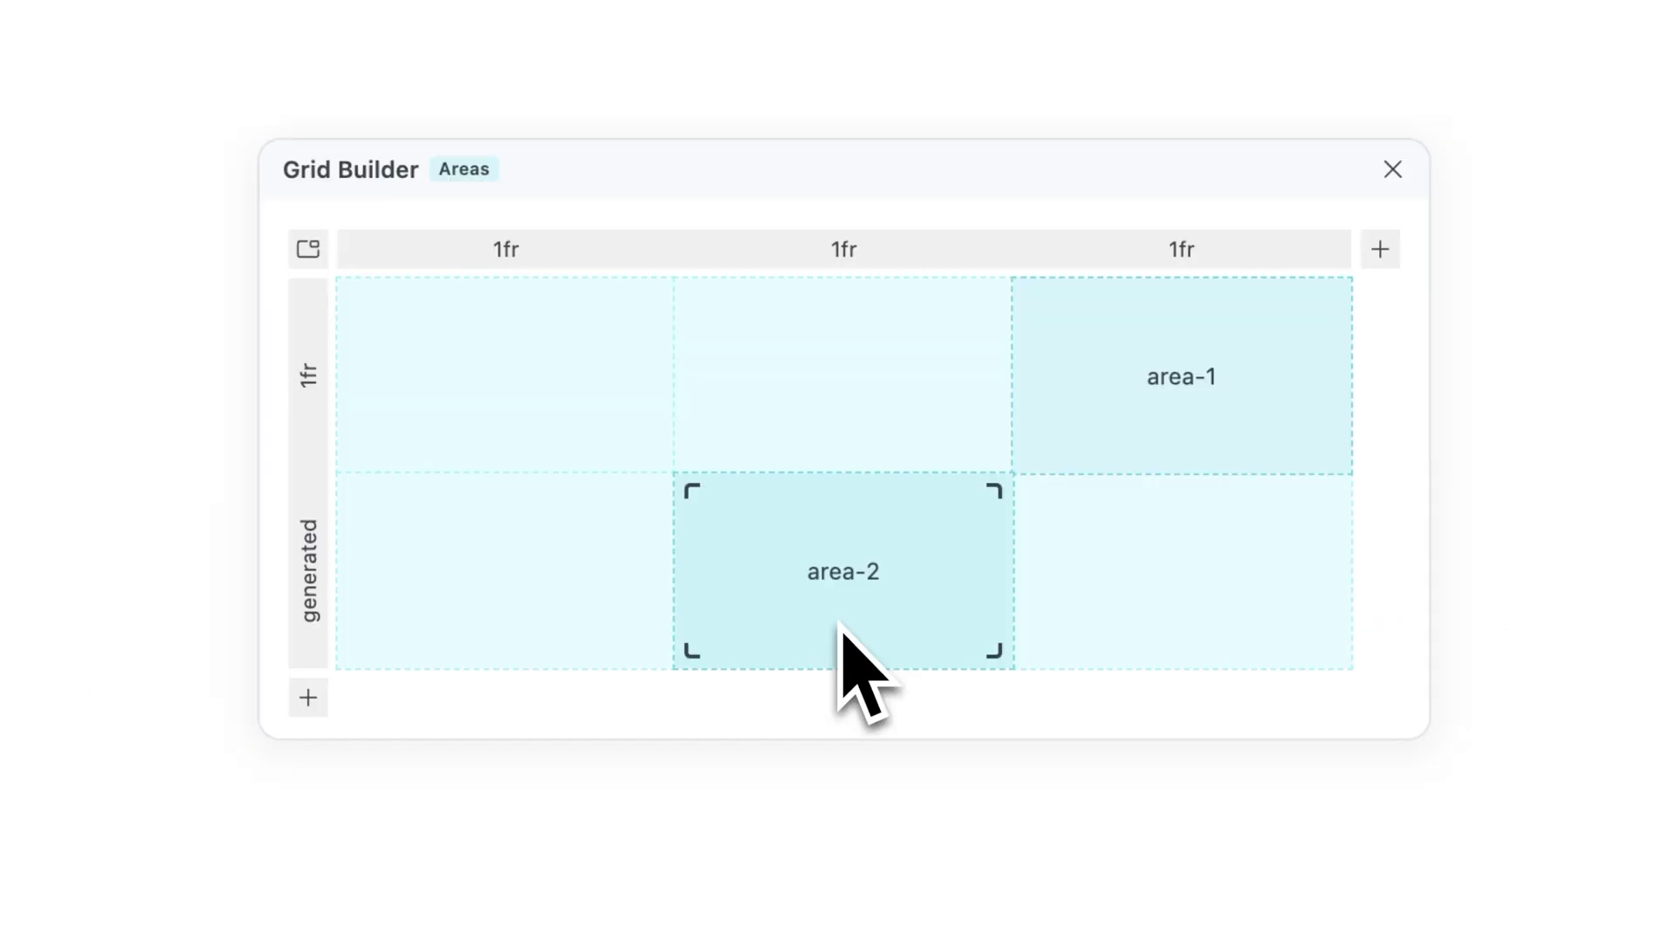
{"action": "left_click_drag", "start_coordinate": [1013, 475], "coordinate": [737, 471]}
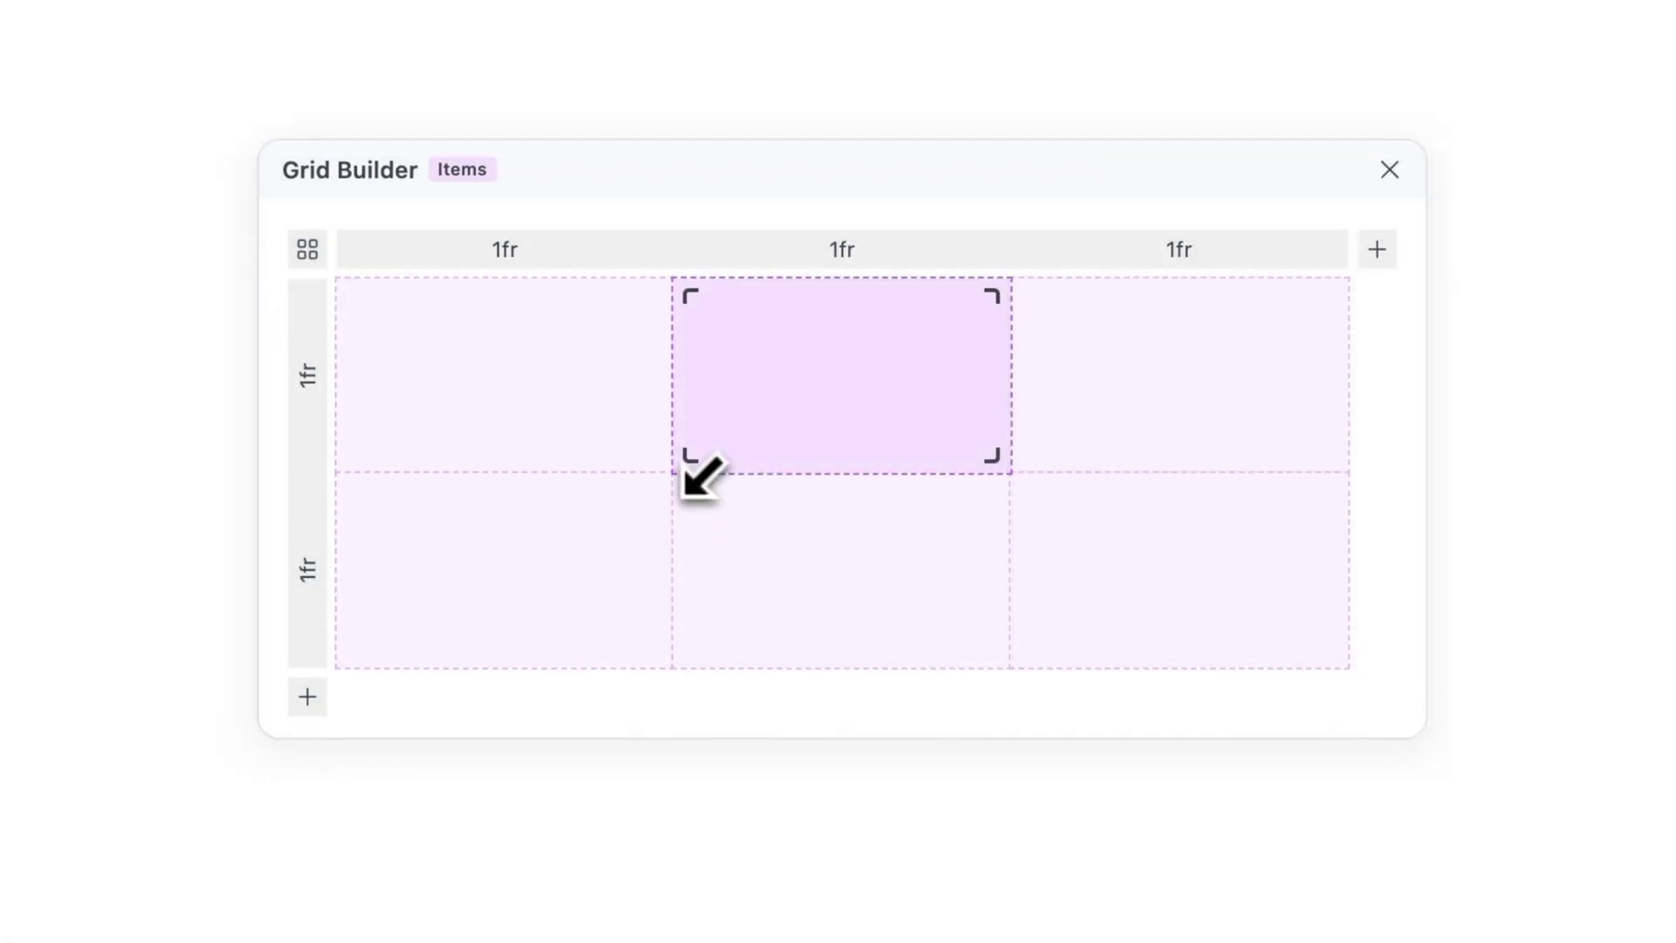
{"action": "left_click_drag", "start_coordinate": [696, 475], "coordinate": [1347, 625]}
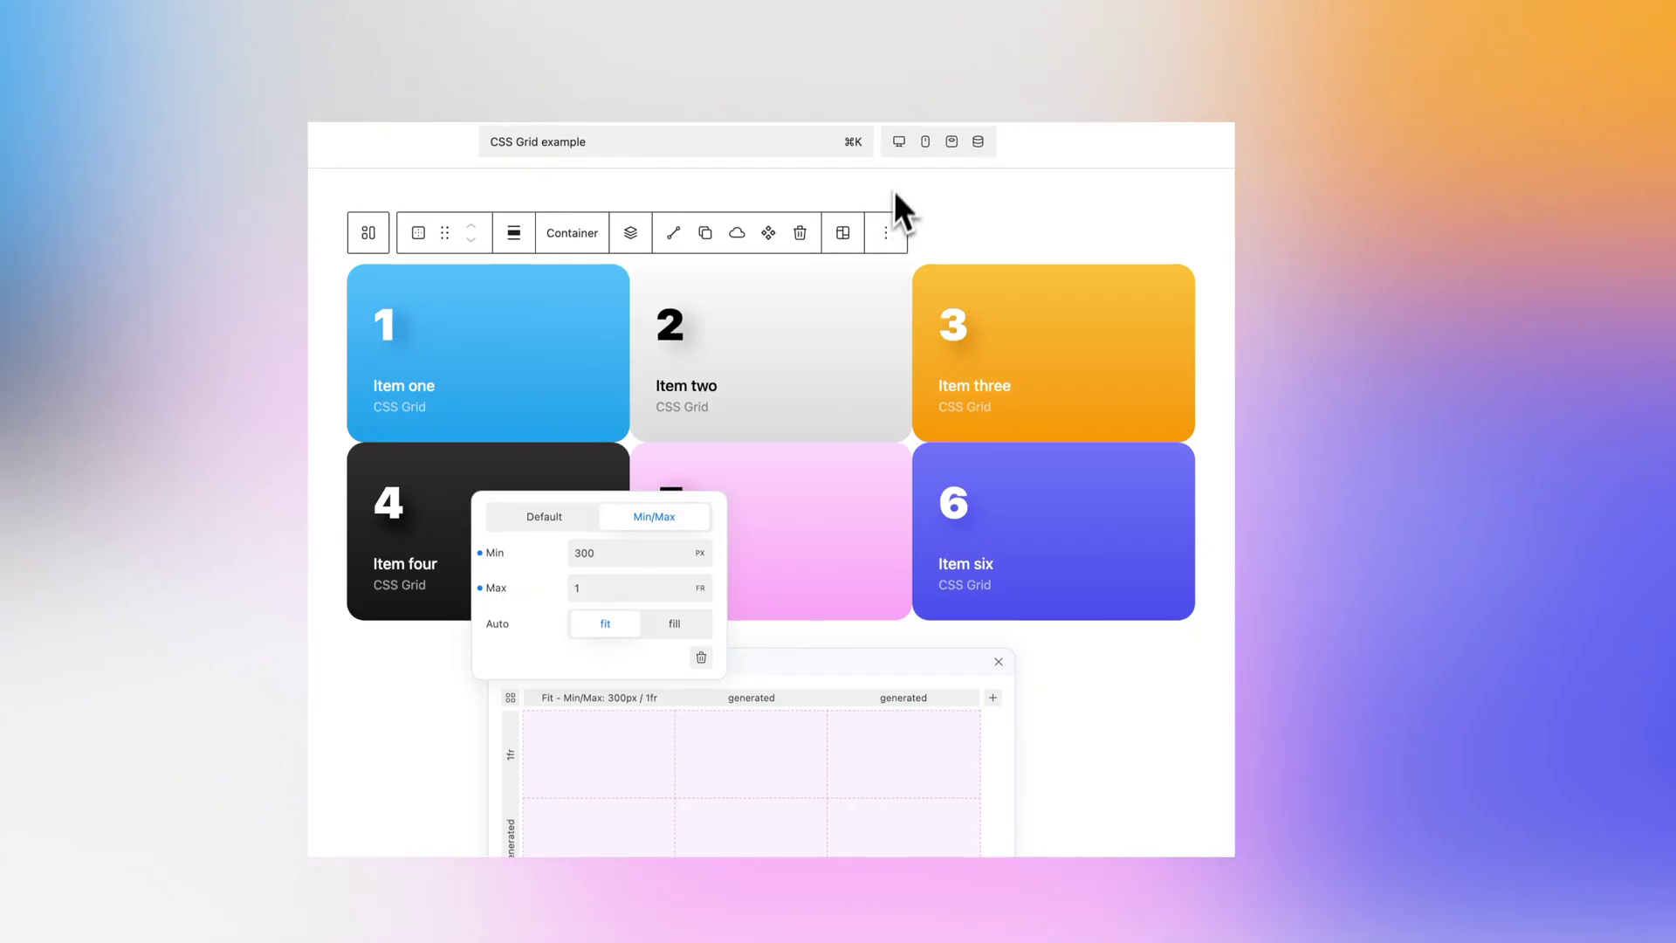
{"action": "left_click", "coordinate": [899, 141]}
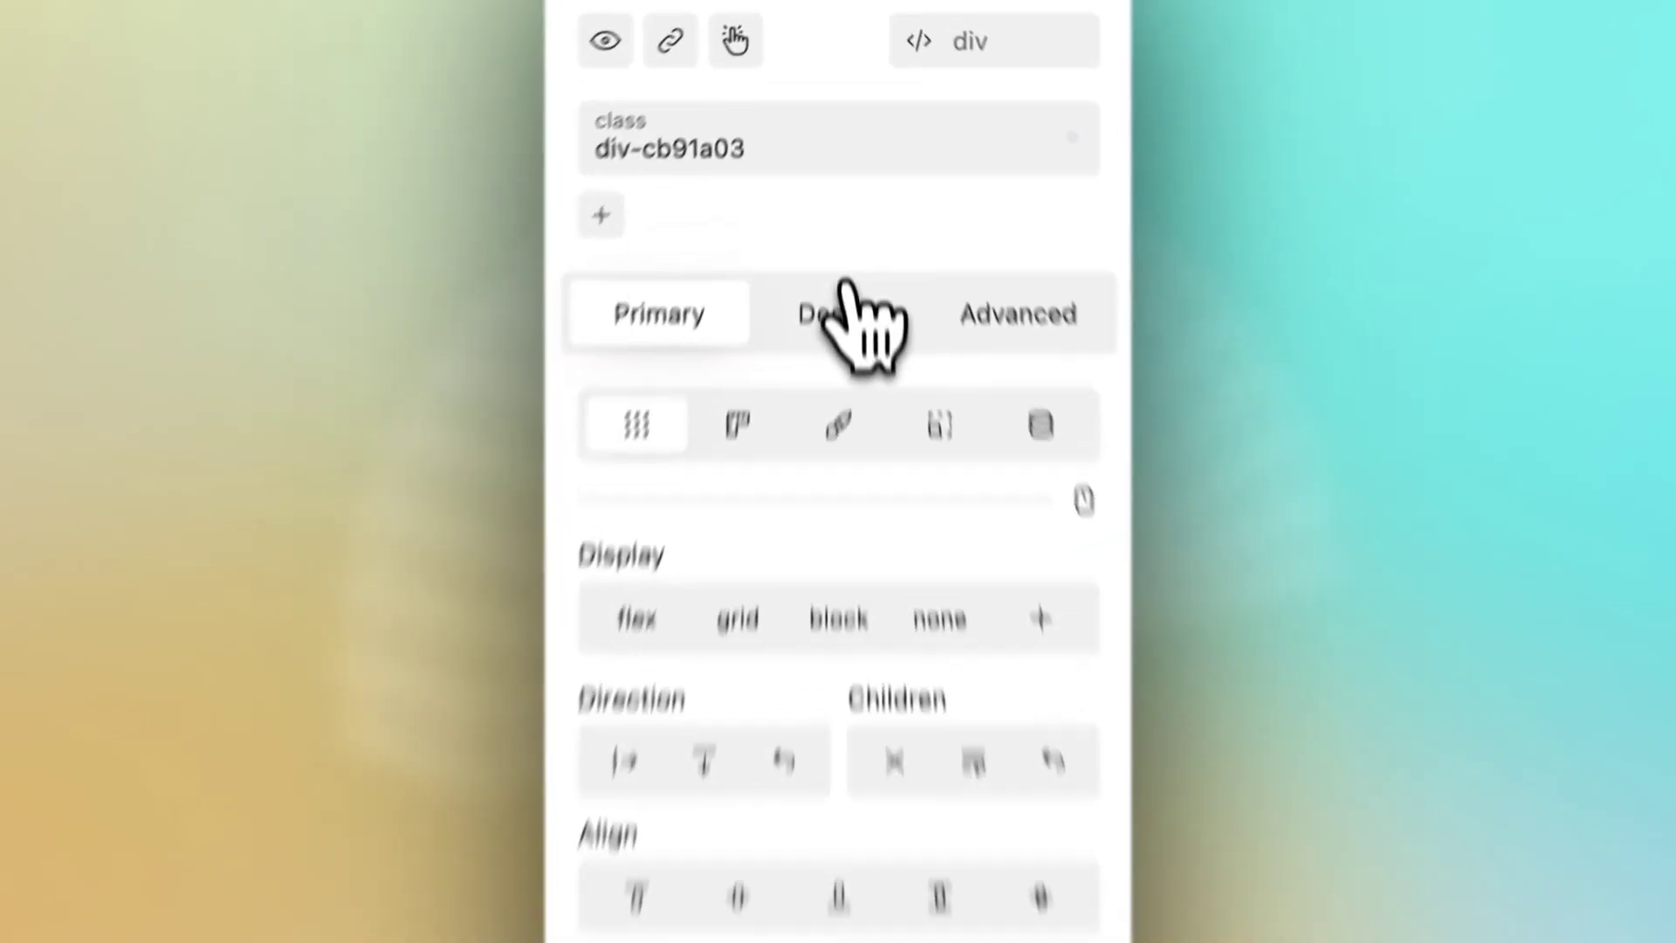
Step: Open Design > Layout in the Block sidebar, then return to the Primary tab's Display options
{"action": "left_click", "coordinate": [845, 294]}
{"action": "left_click", "coordinate": [843, 545]}
{"action": "scroll", "coordinate": [851, 488], "scroll_direction": "down", "scroll_amount": 6}
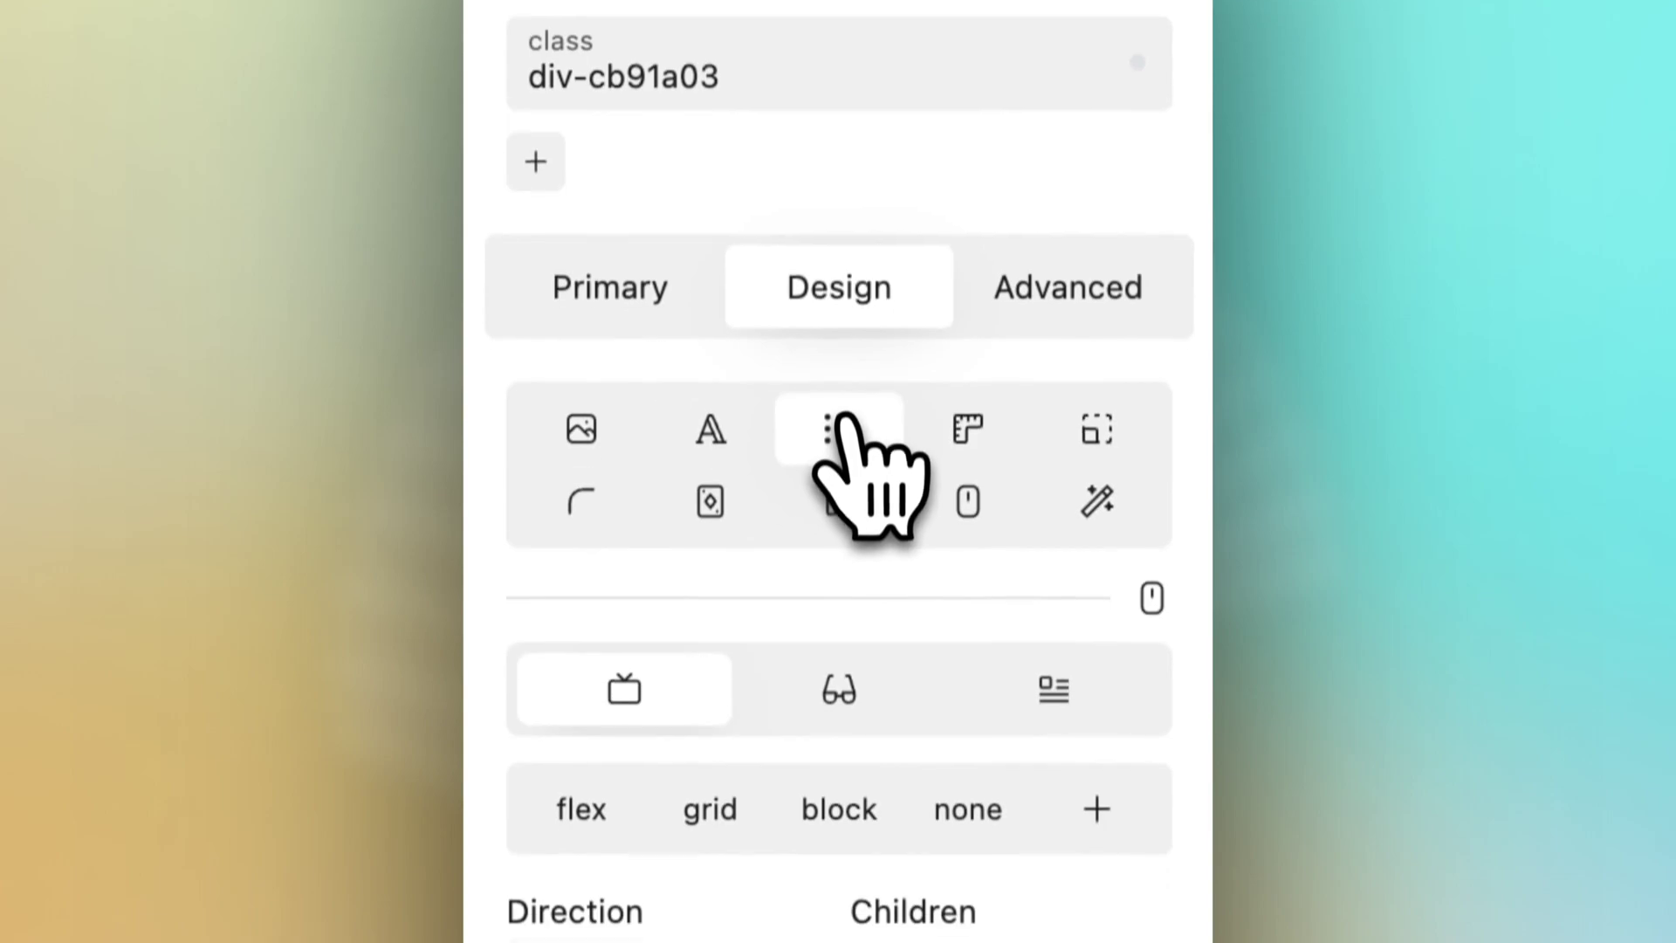
{"action": "left_click", "coordinate": [721, 423]}
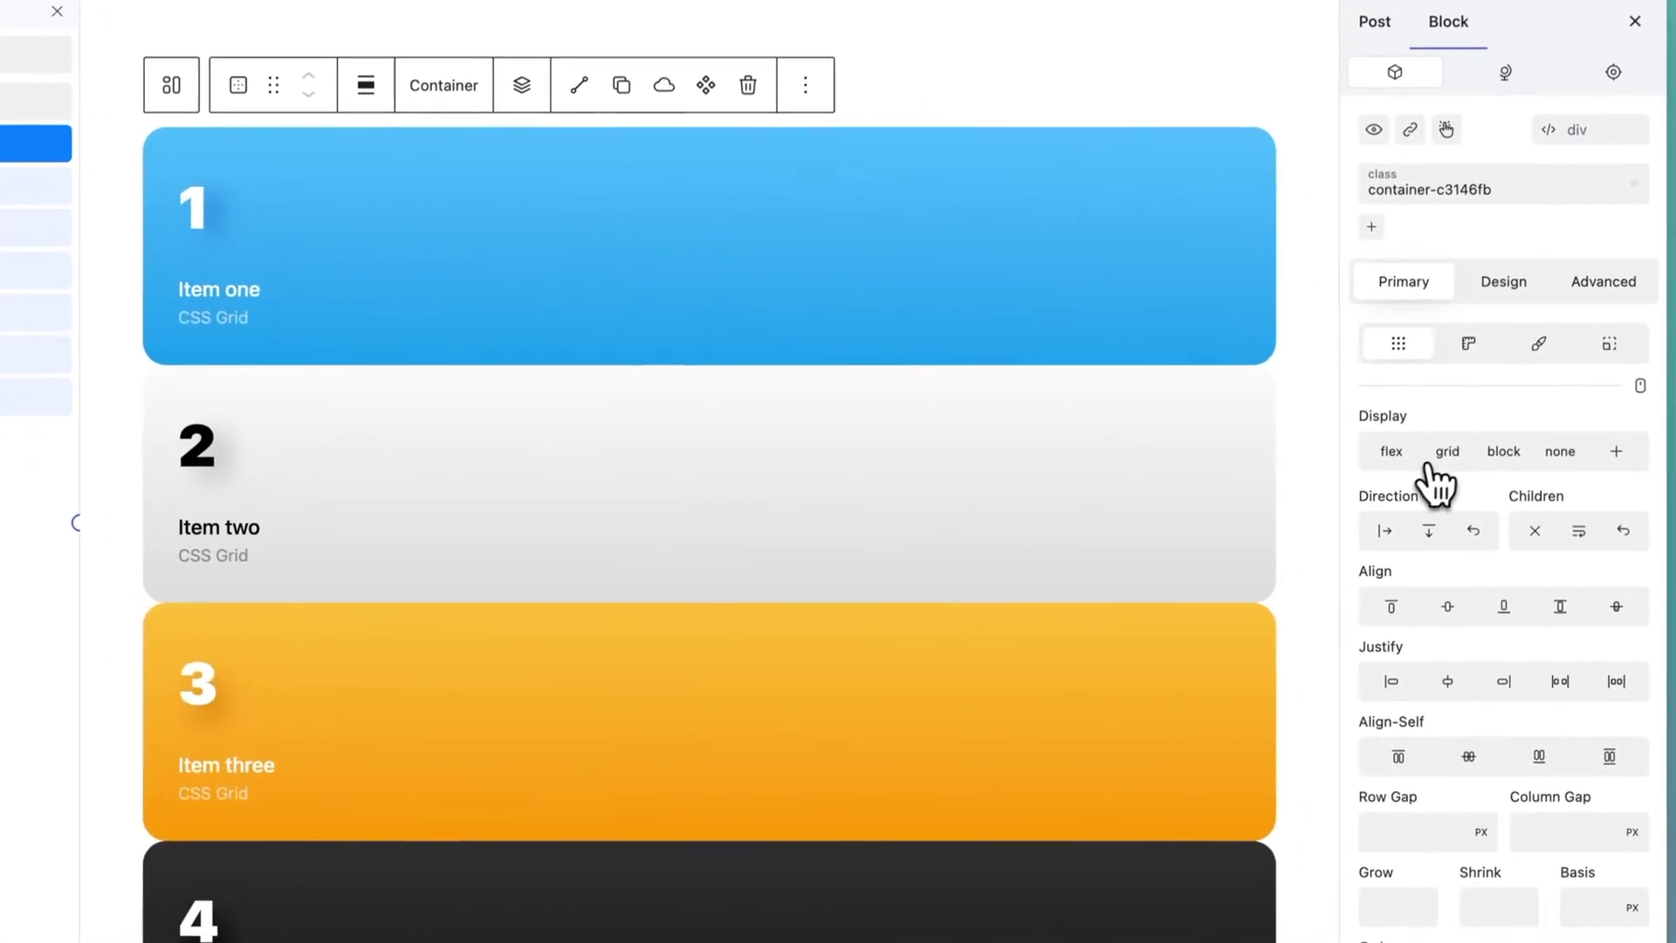
Step: Set the container's Display to grid and apply the three-equal-1fr-columns preset in Grid Builder
{"action": "left_click", "coordinate": [1445, 453]}
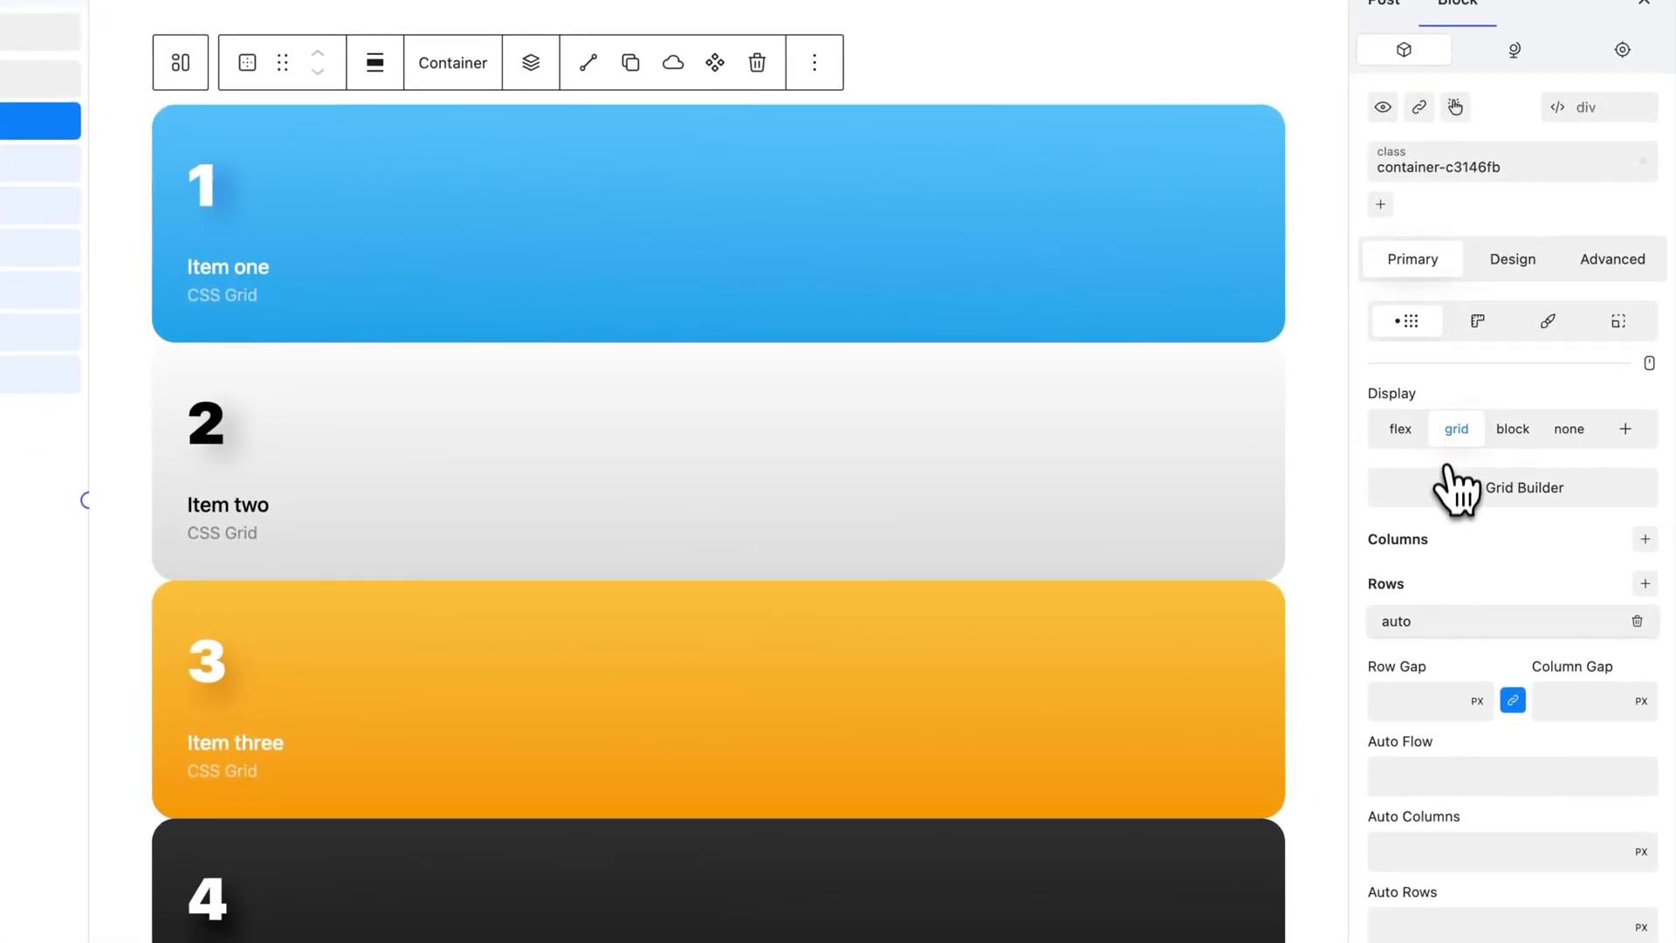
{"action": "left_click", "coordinate": [1447, 489]}
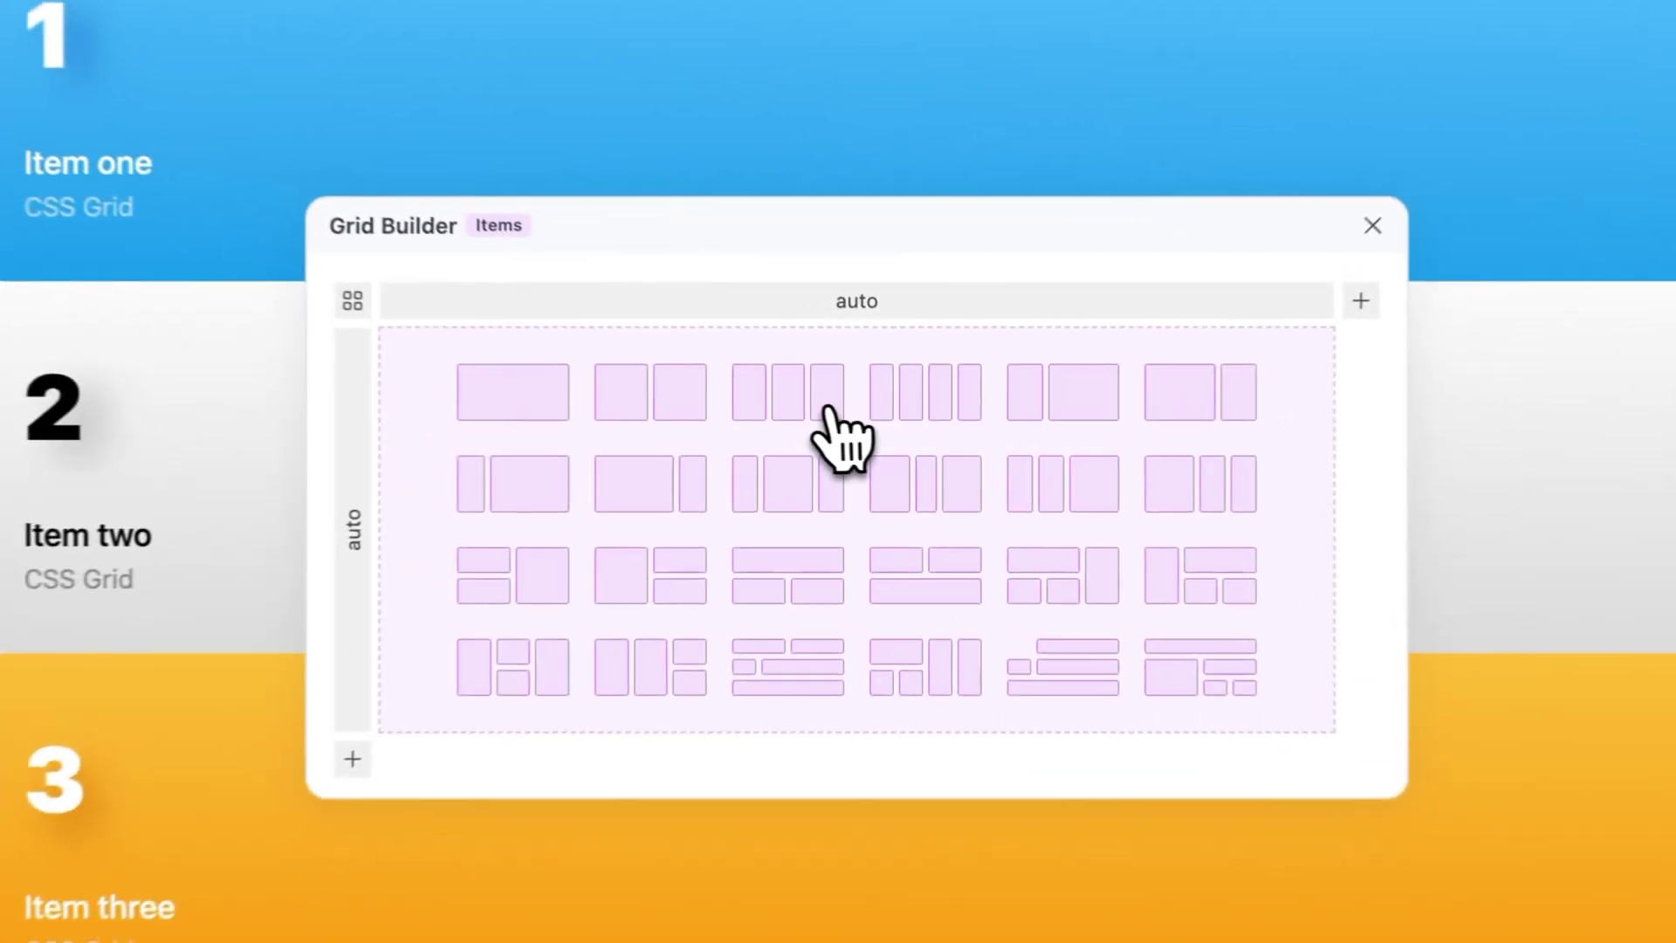
{"action": "left_click", "coordinate": [692, 417]}
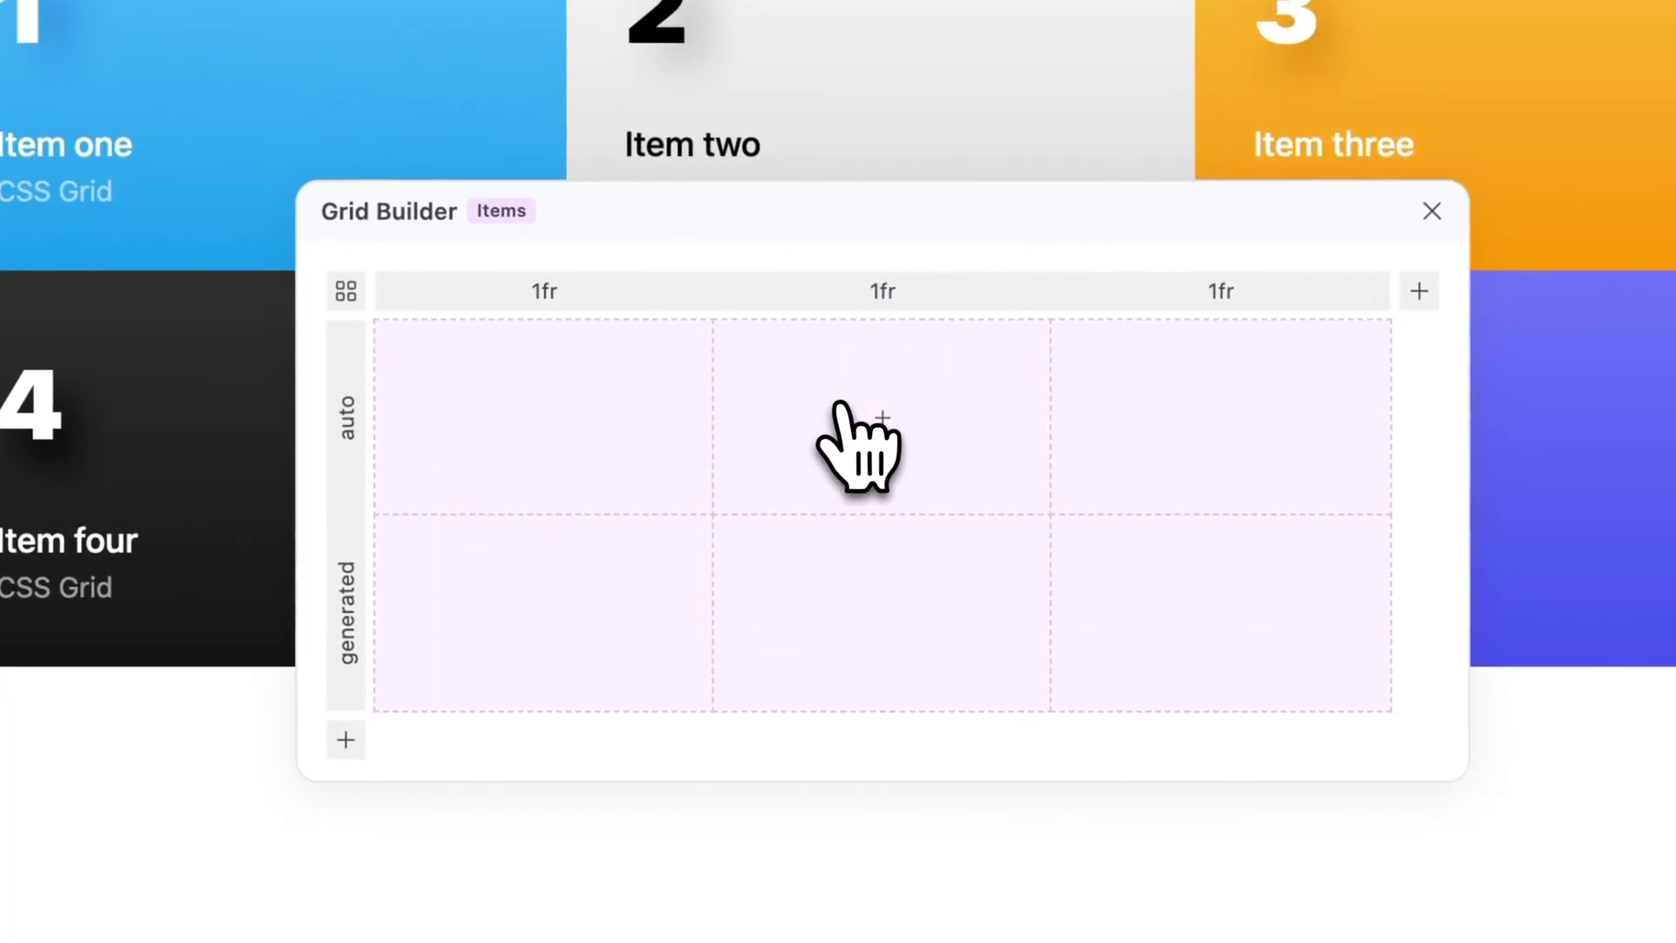
Step: Move the Grid Builder down, toggle Areas/Items mode, then add a fourth column and an explicit 1fr row
{"action": "left_click_drag", "start_coordinate": [894, 217], "coordinate": [850, 749]}
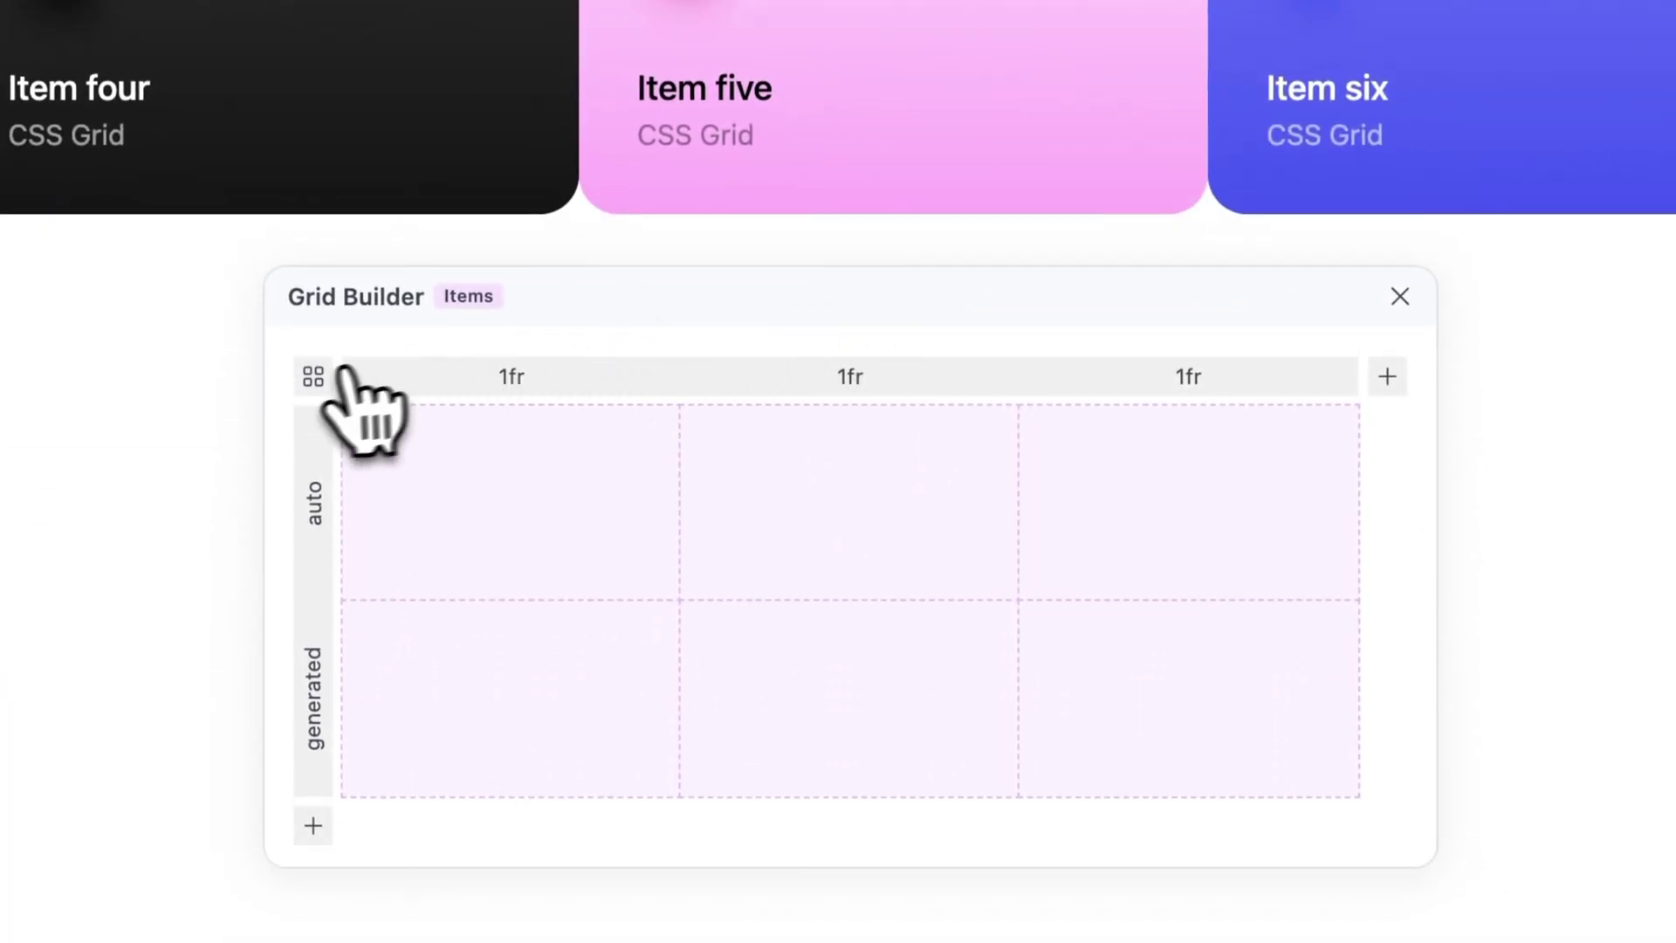
{"action": "left_click", "coordinate": [312, 377]}
{"action": "left_click", "coordinate": [311, 377]}
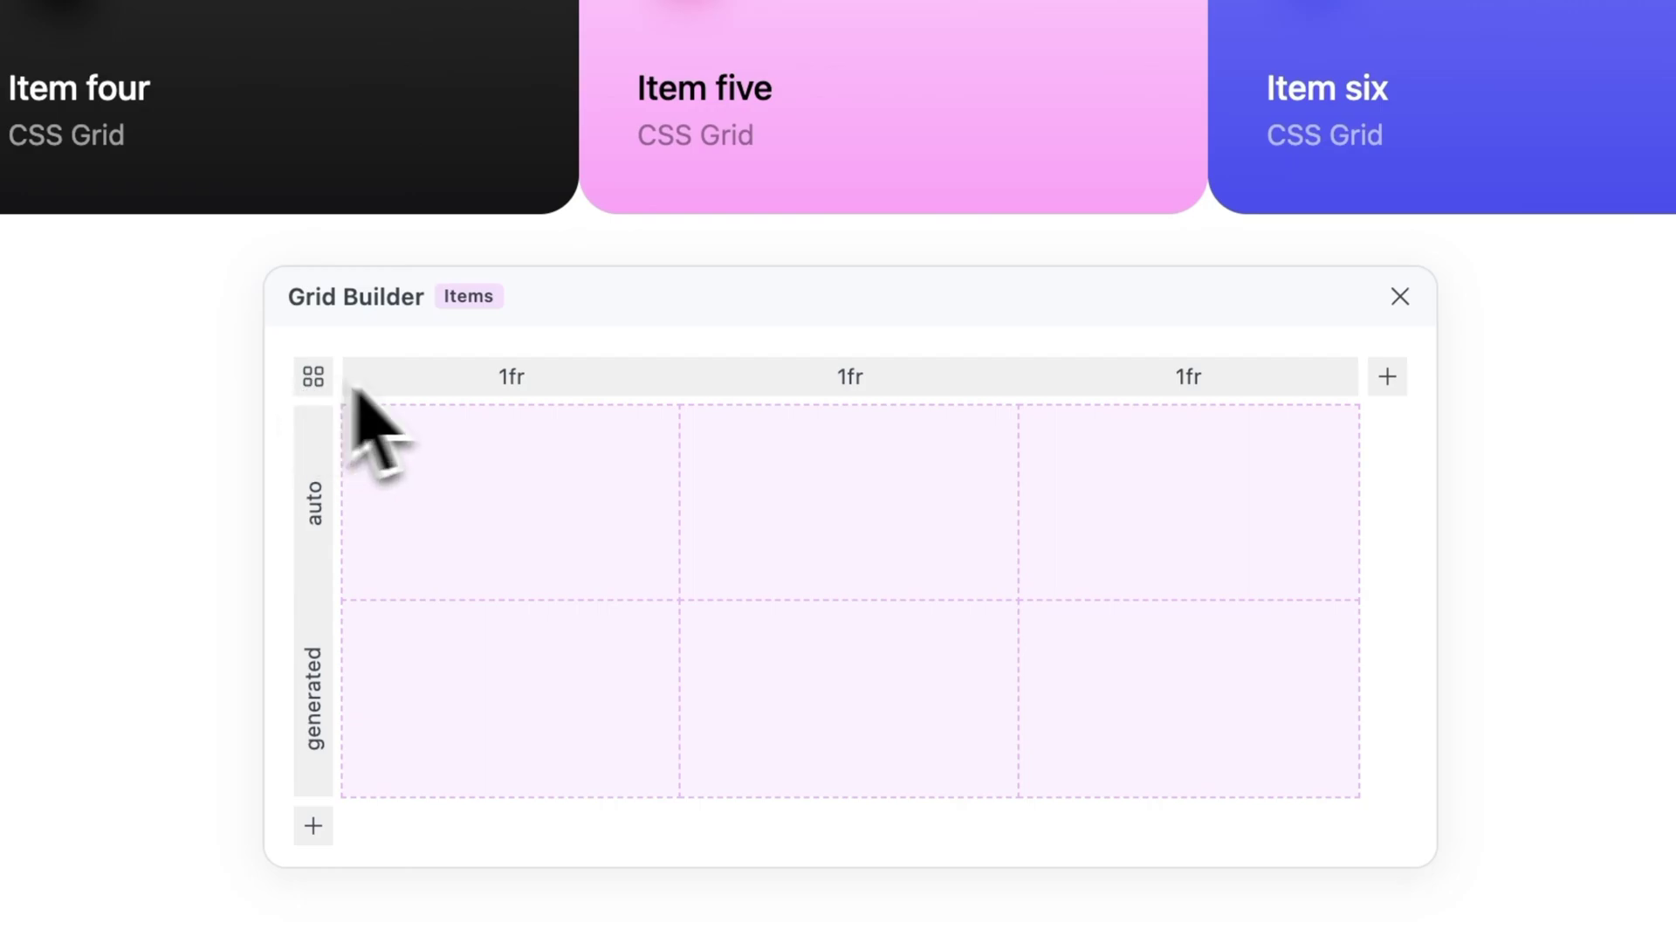
{"action": "left_click", "coordinate": [1387, 377]}
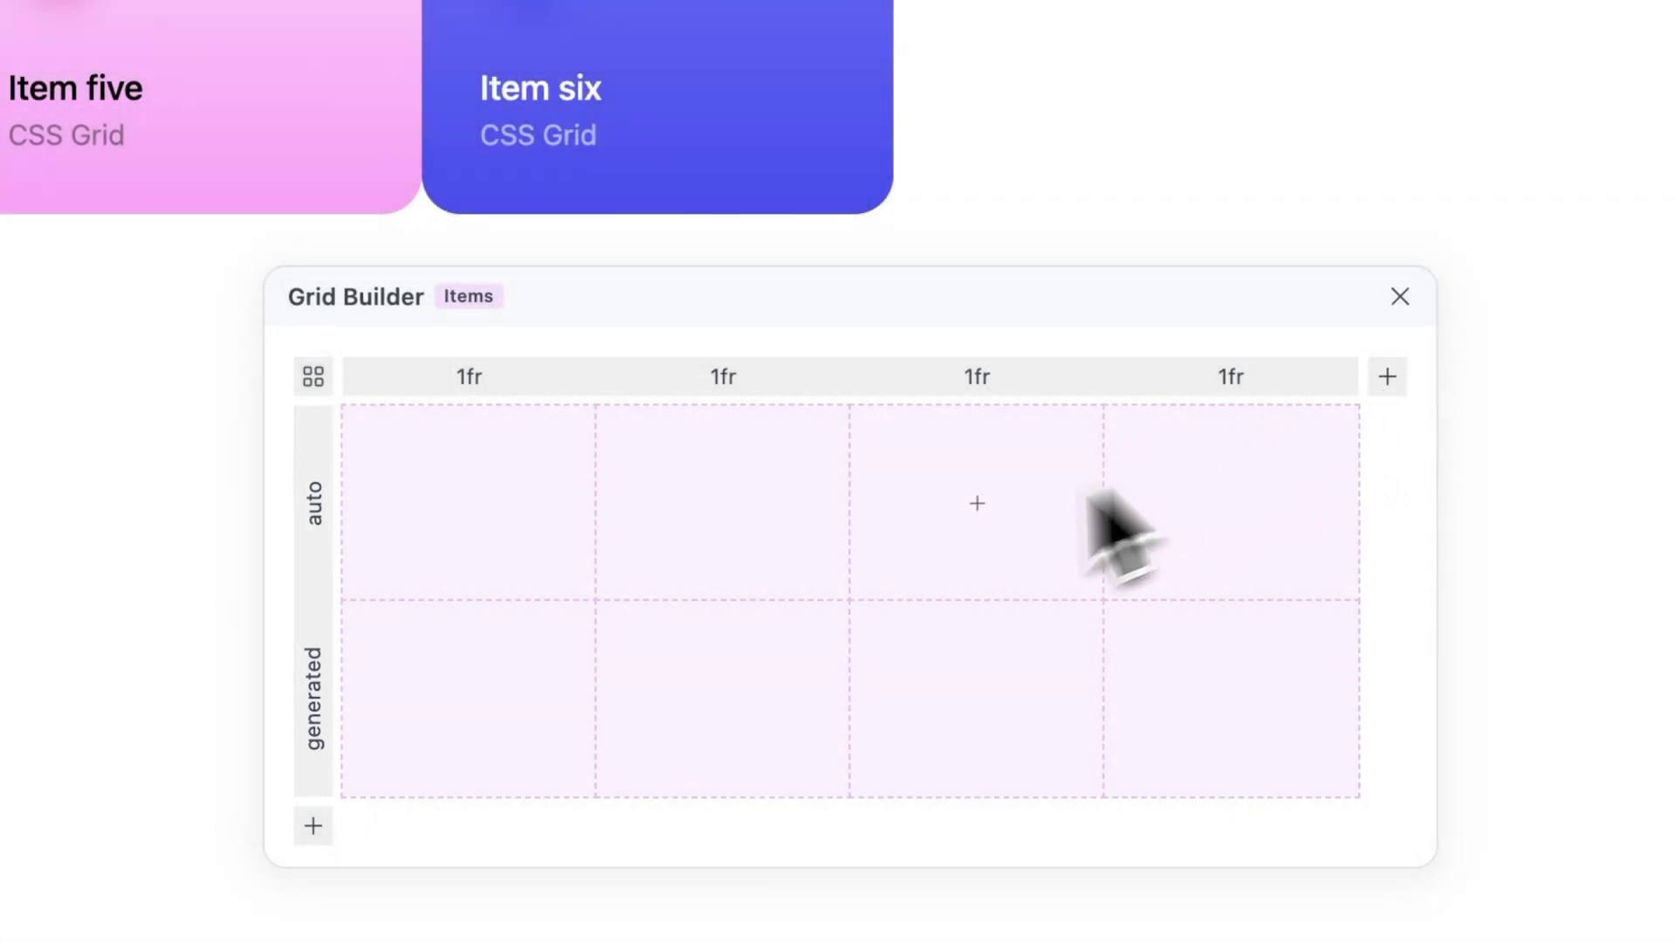
{"action": "left_click", "coordinate": [301, 829]}
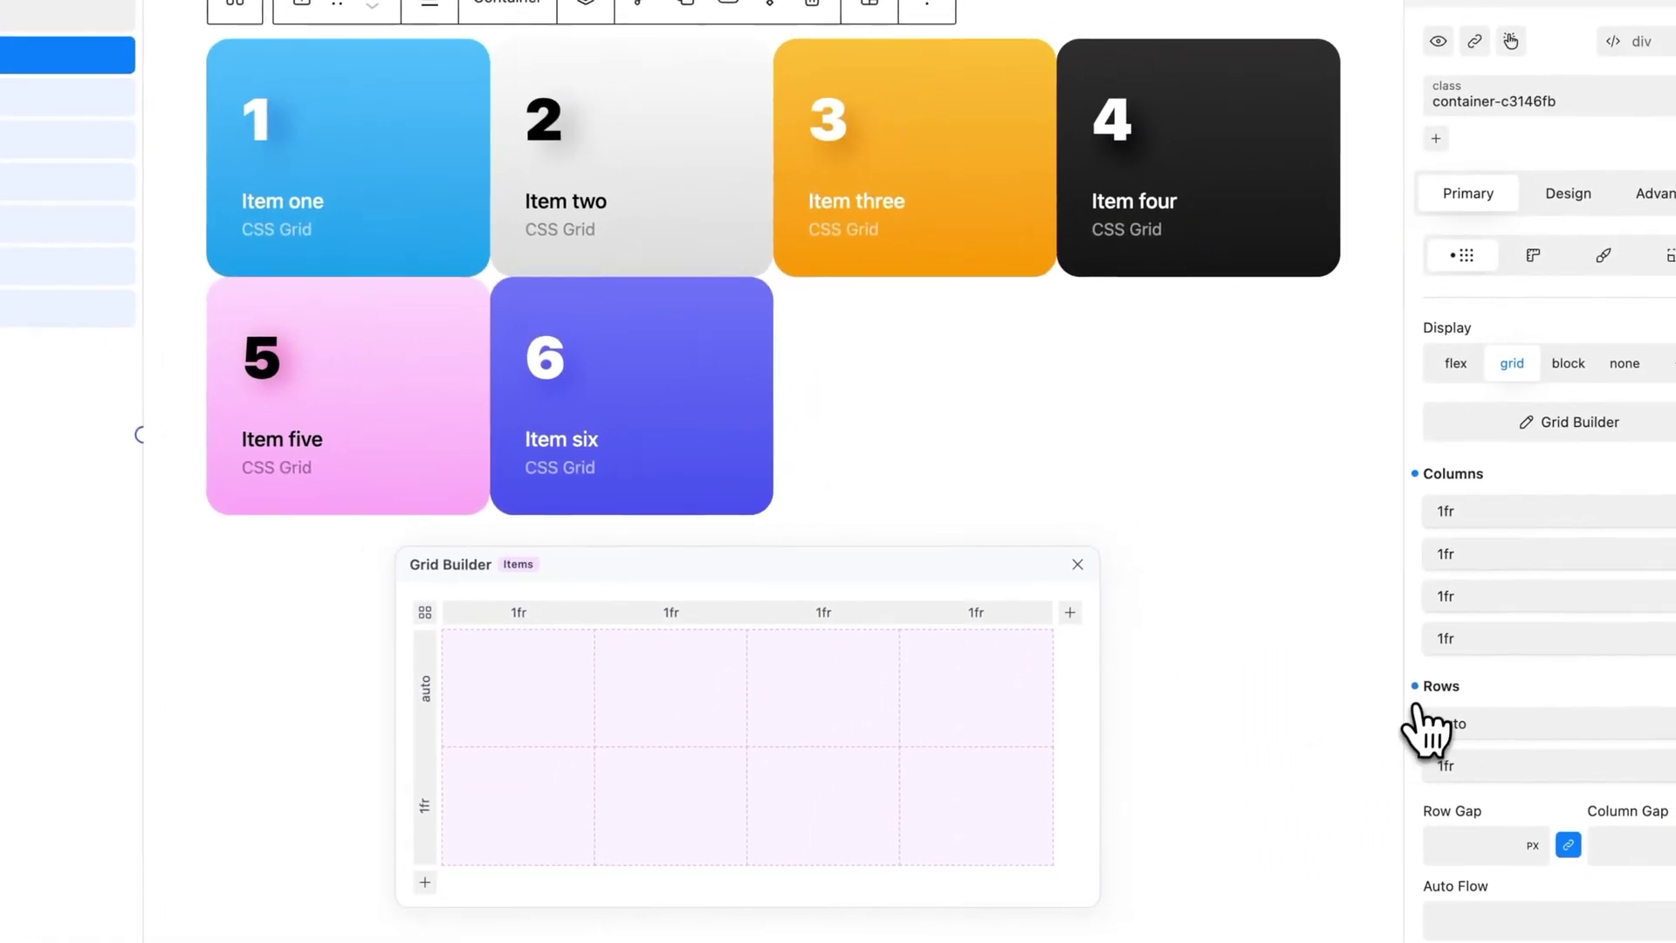
Step: Reset the grid's Rows and Columns and apply the three-equal-columns preset
{"action": "left_click", "coordinate": [1415, 685]}
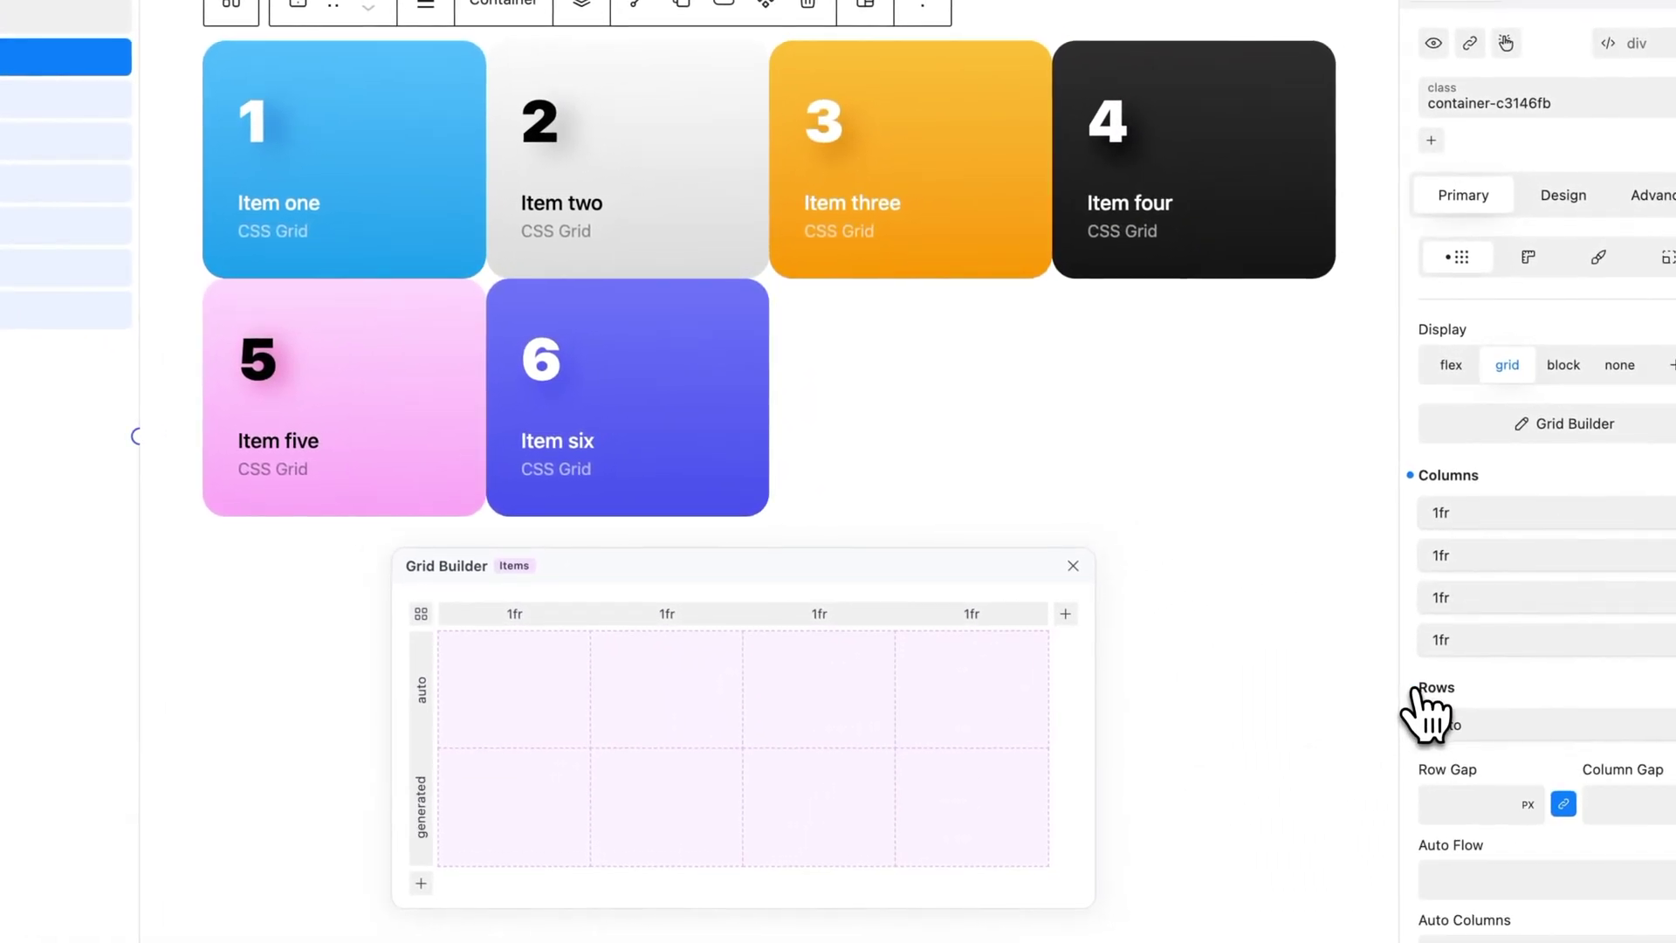
{"action": "left_click", "coordinate": [1413, 474]}
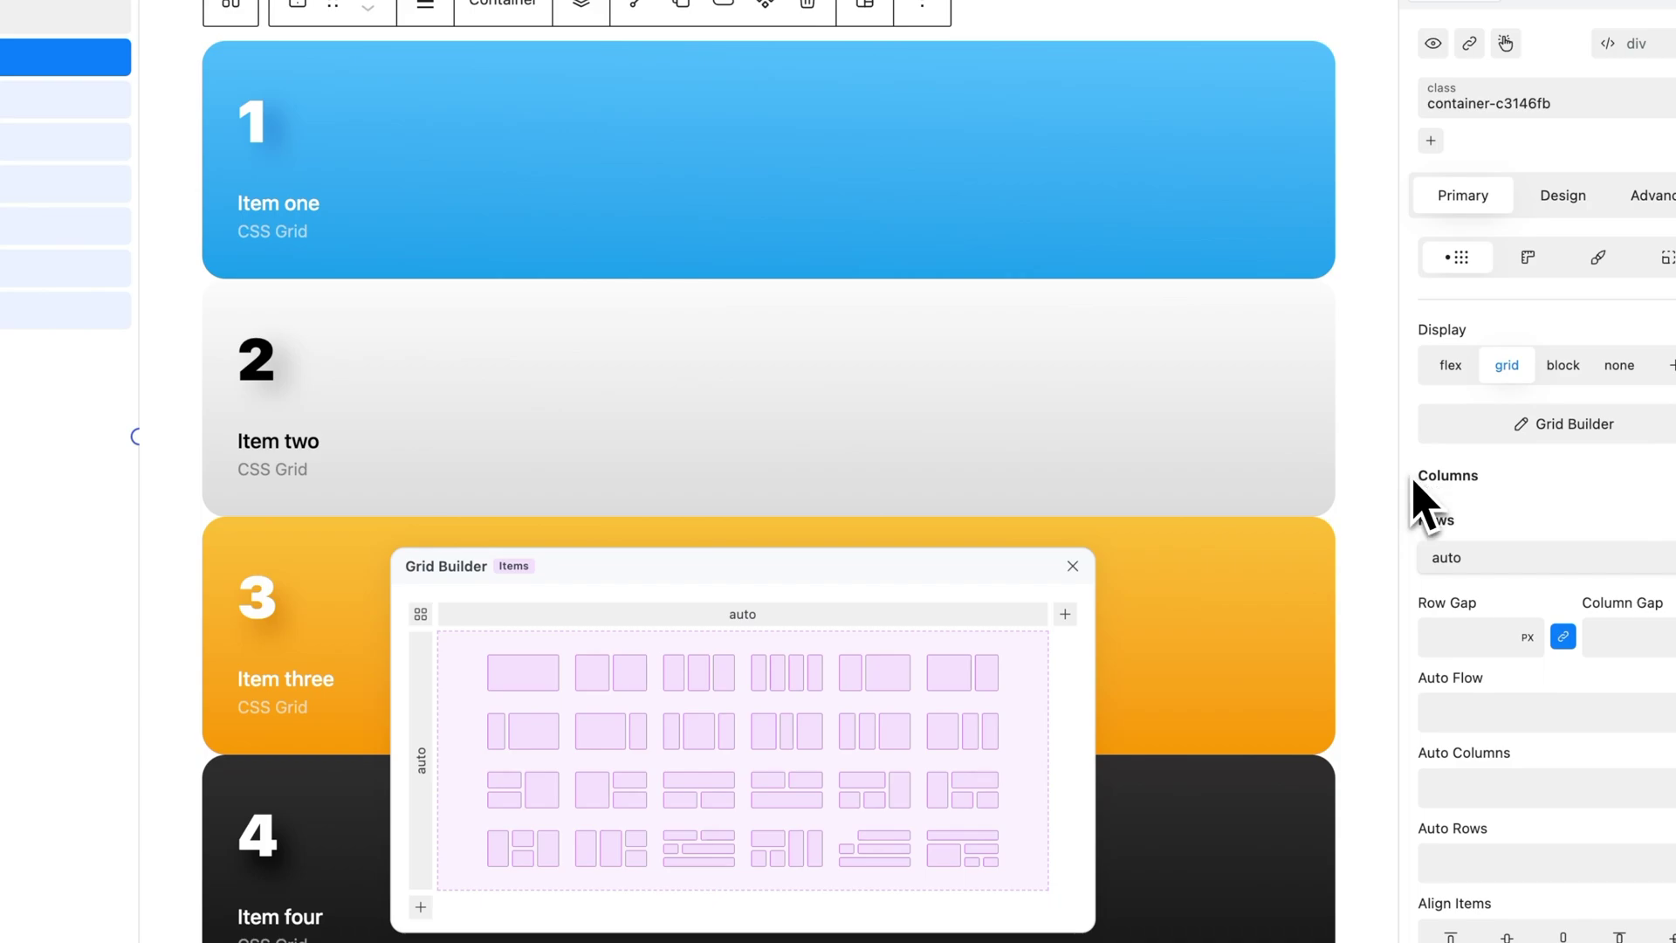
{"action": "left_click", "coordinate": [728, 674]}
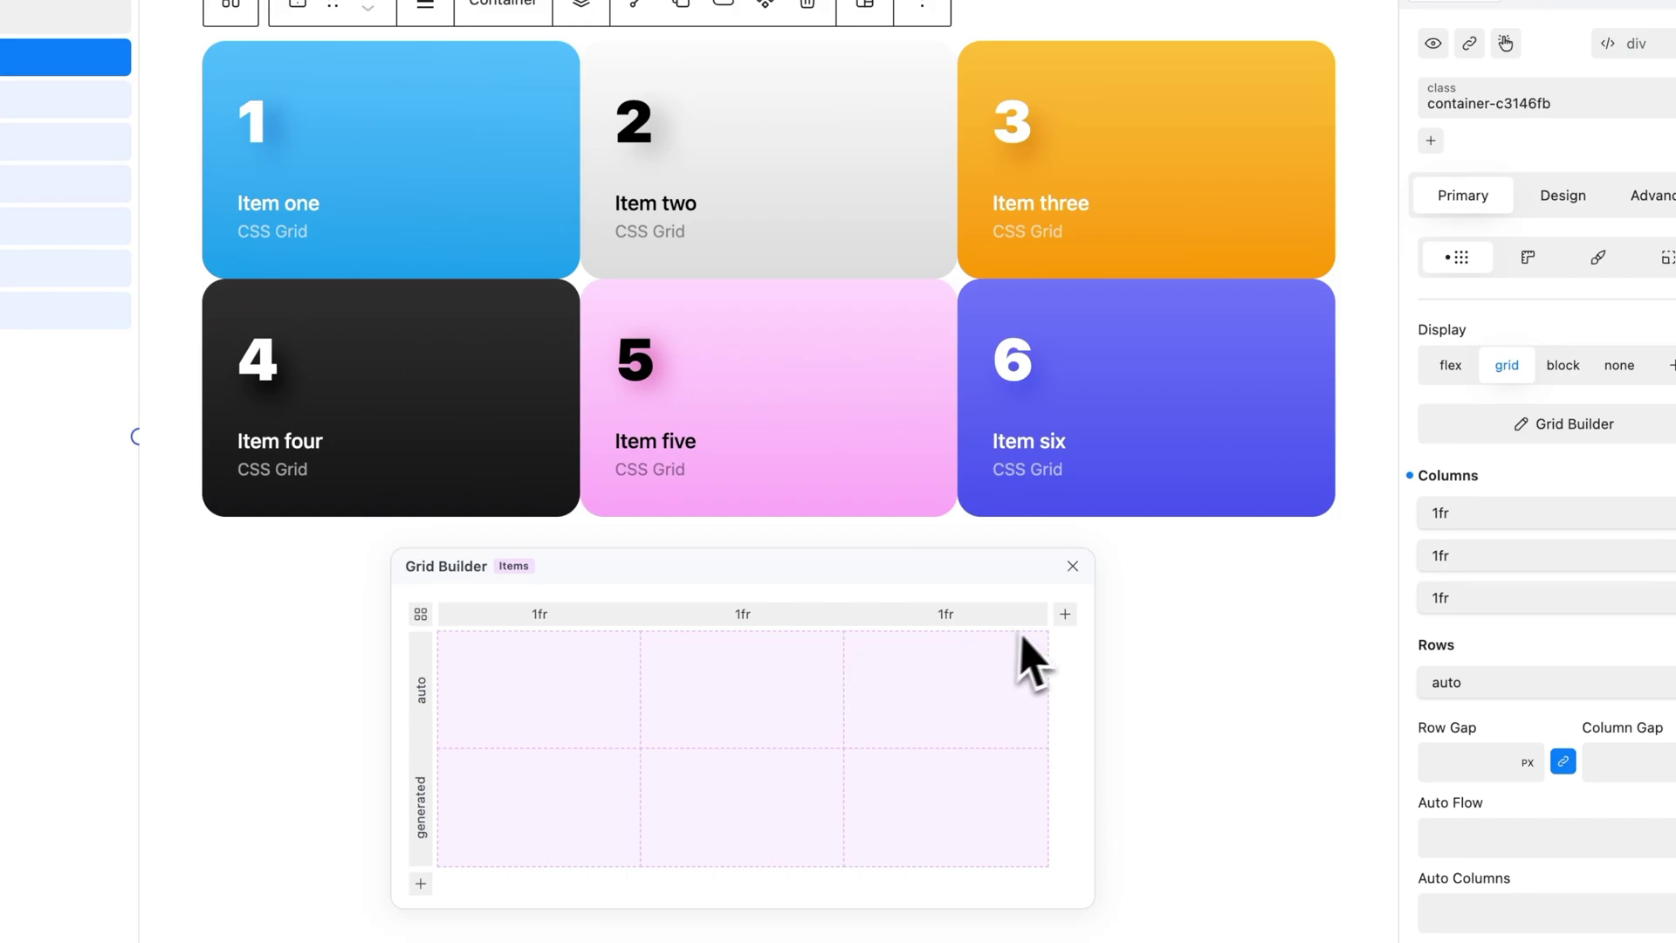
Step: Add a fourth column and a second 1fr row, then delete both from their popovers
{"action": "left_click", "coordinate": [1064, 614]}
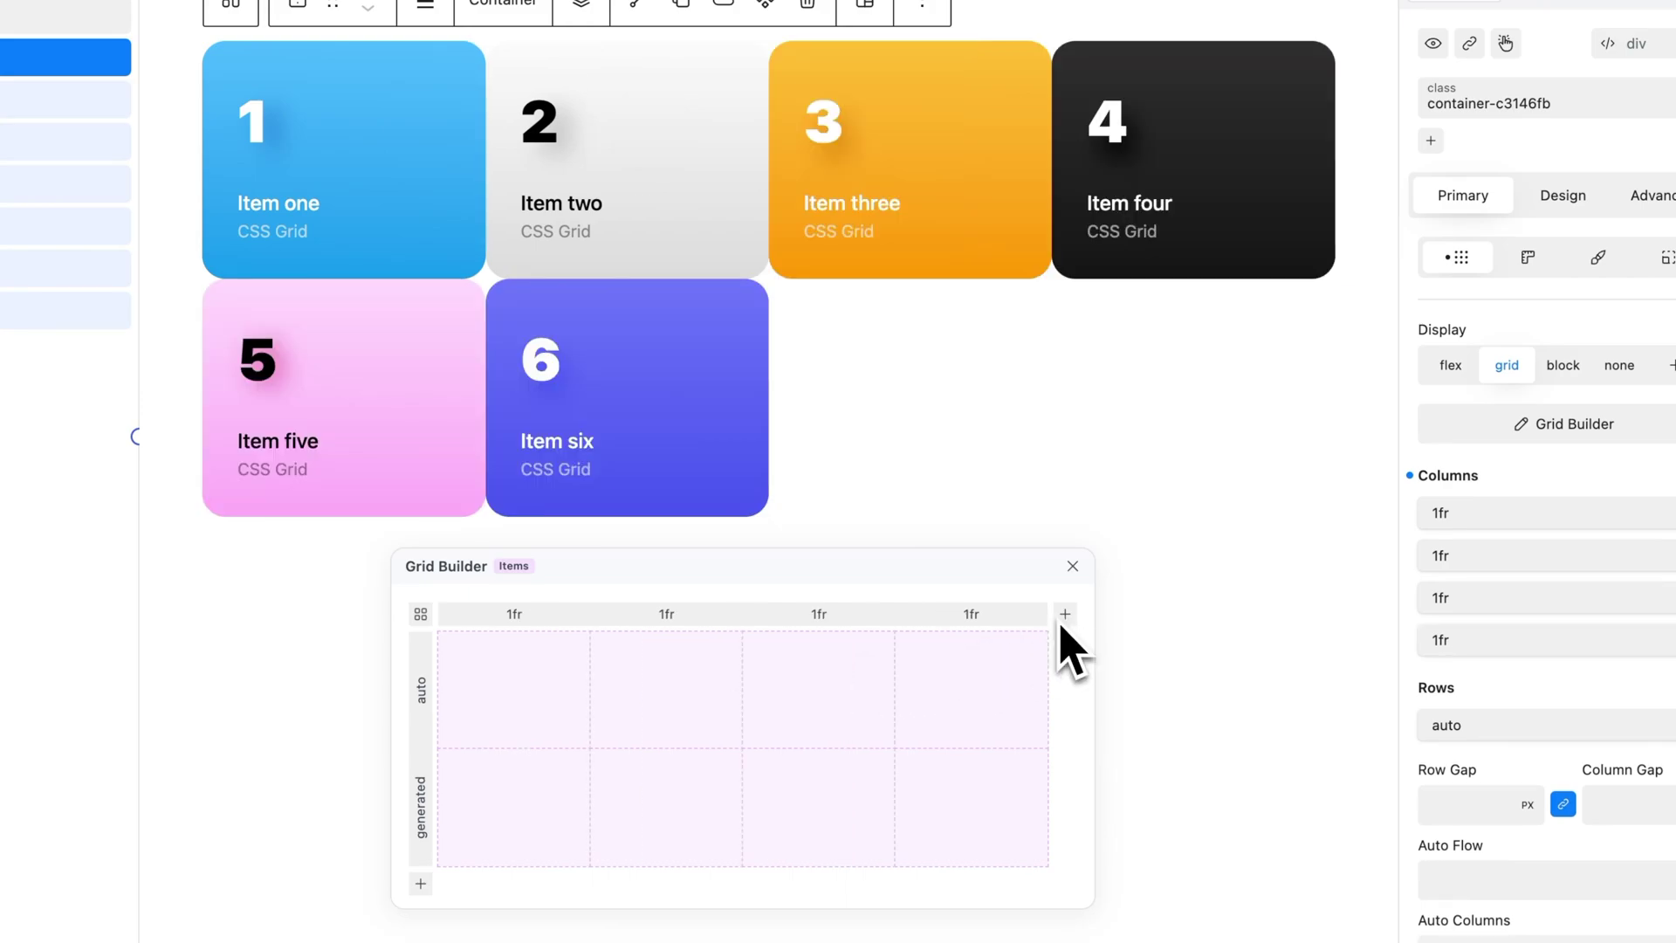
{"action": "left_click", "coordinate": [517, 867]}
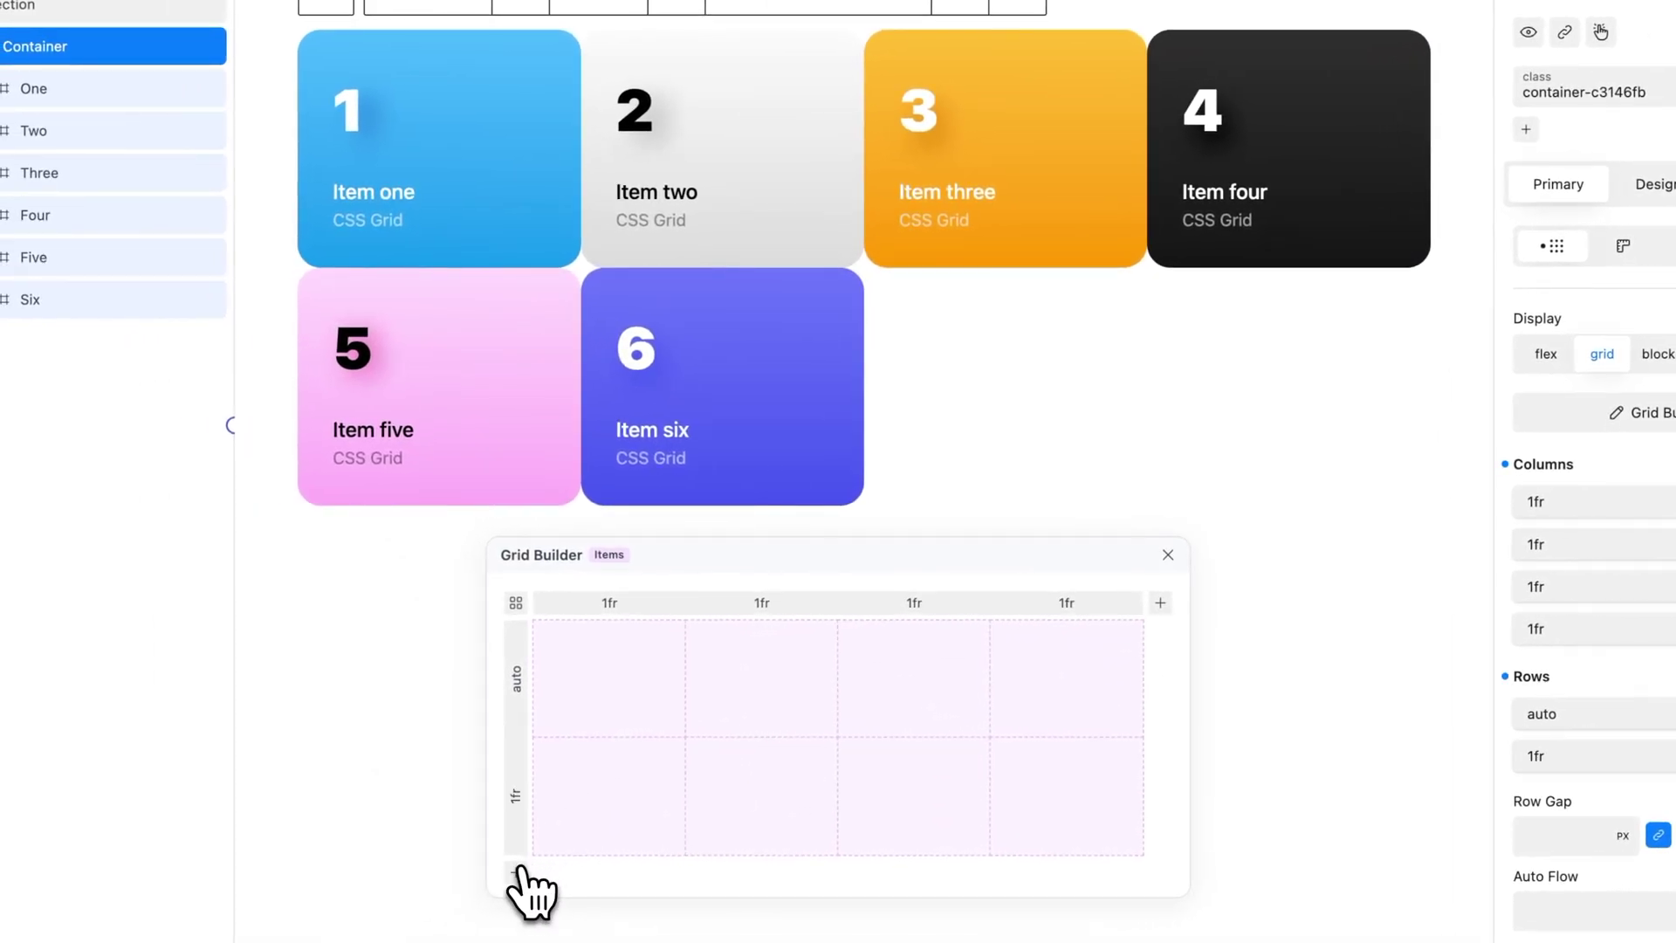
{"action": "left_click", "coordinate": [519, 849]}
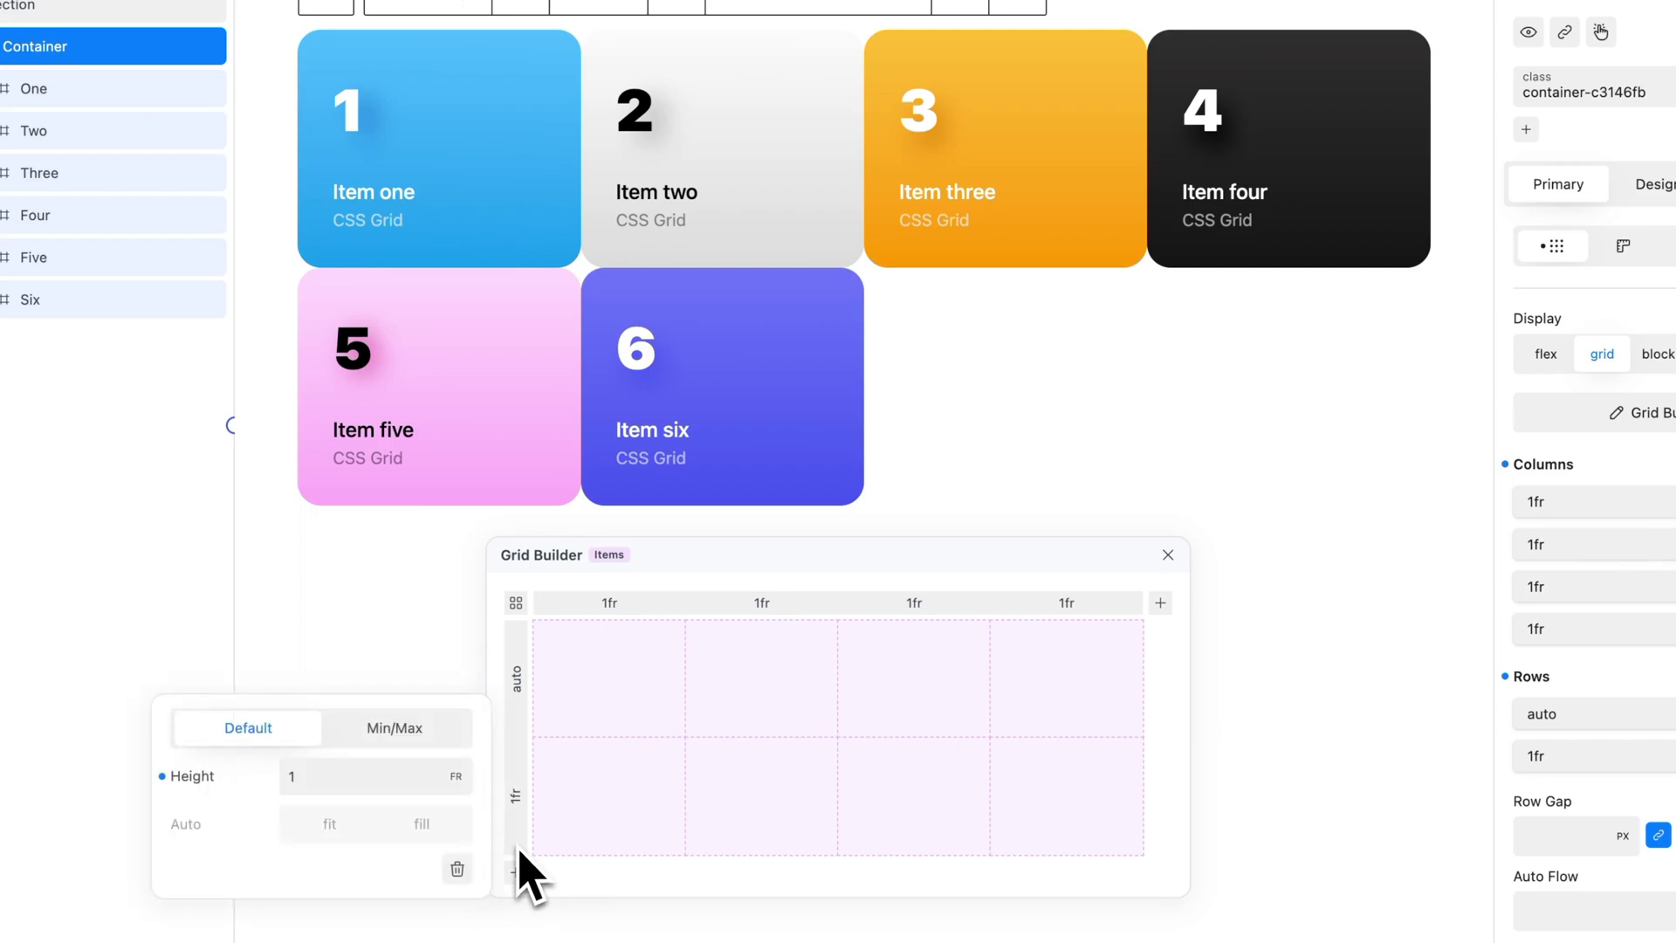
{"action": "left_click", "coordinate": [460, 869]}
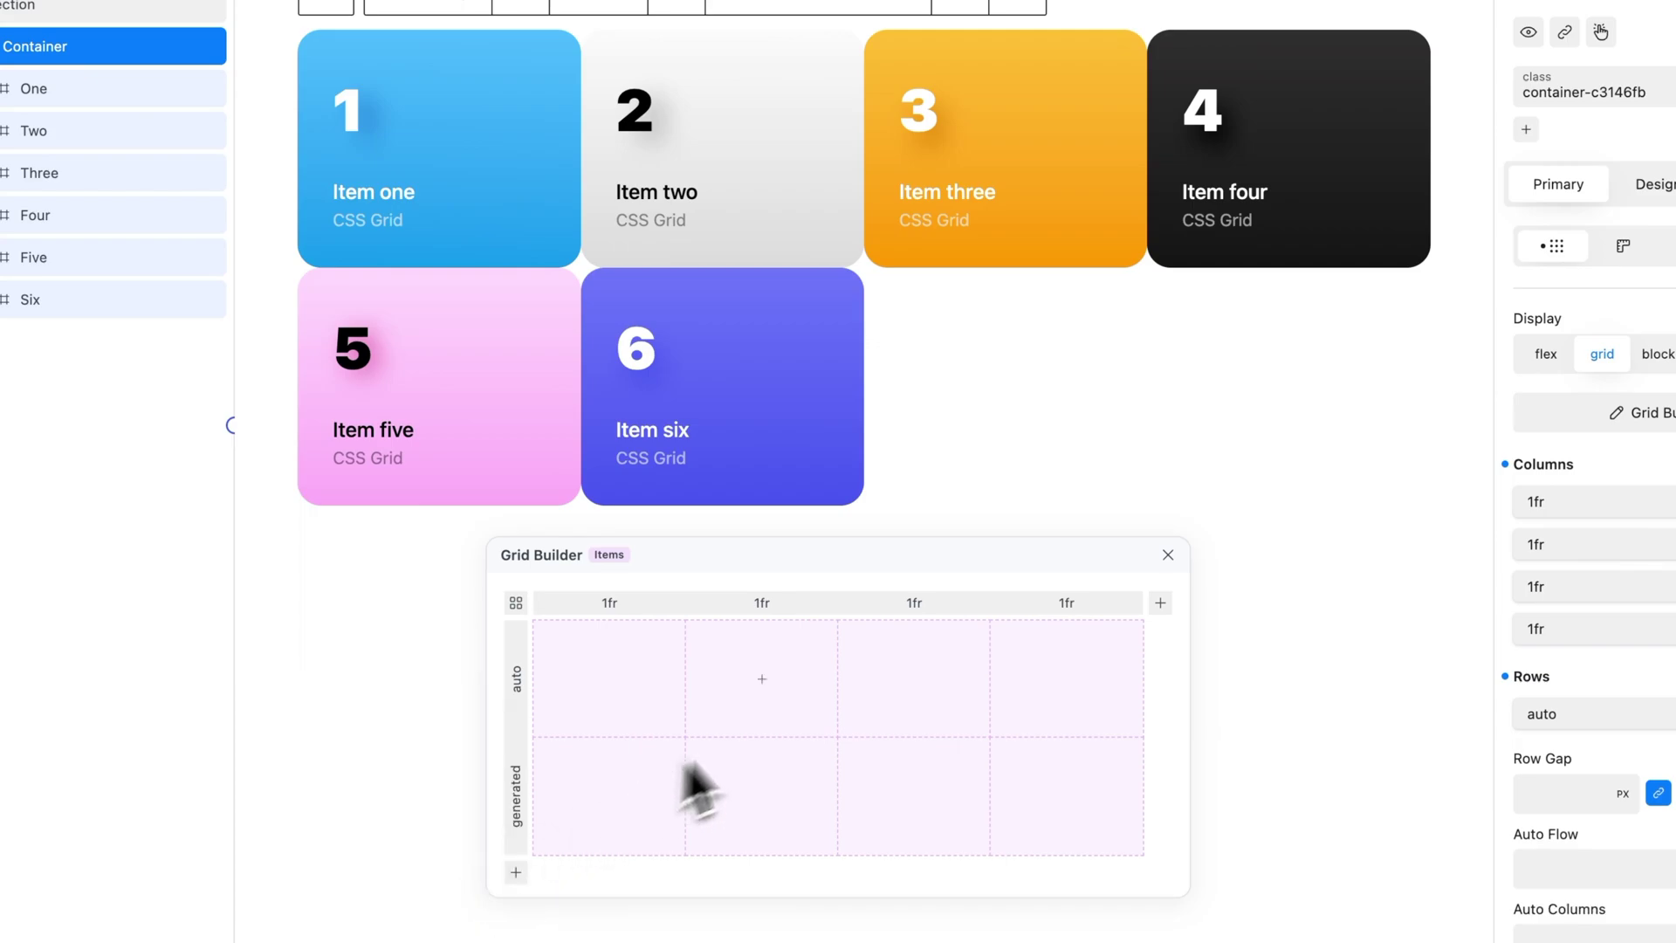
{"action": "left_click", "coordinate": [1050, 608]}
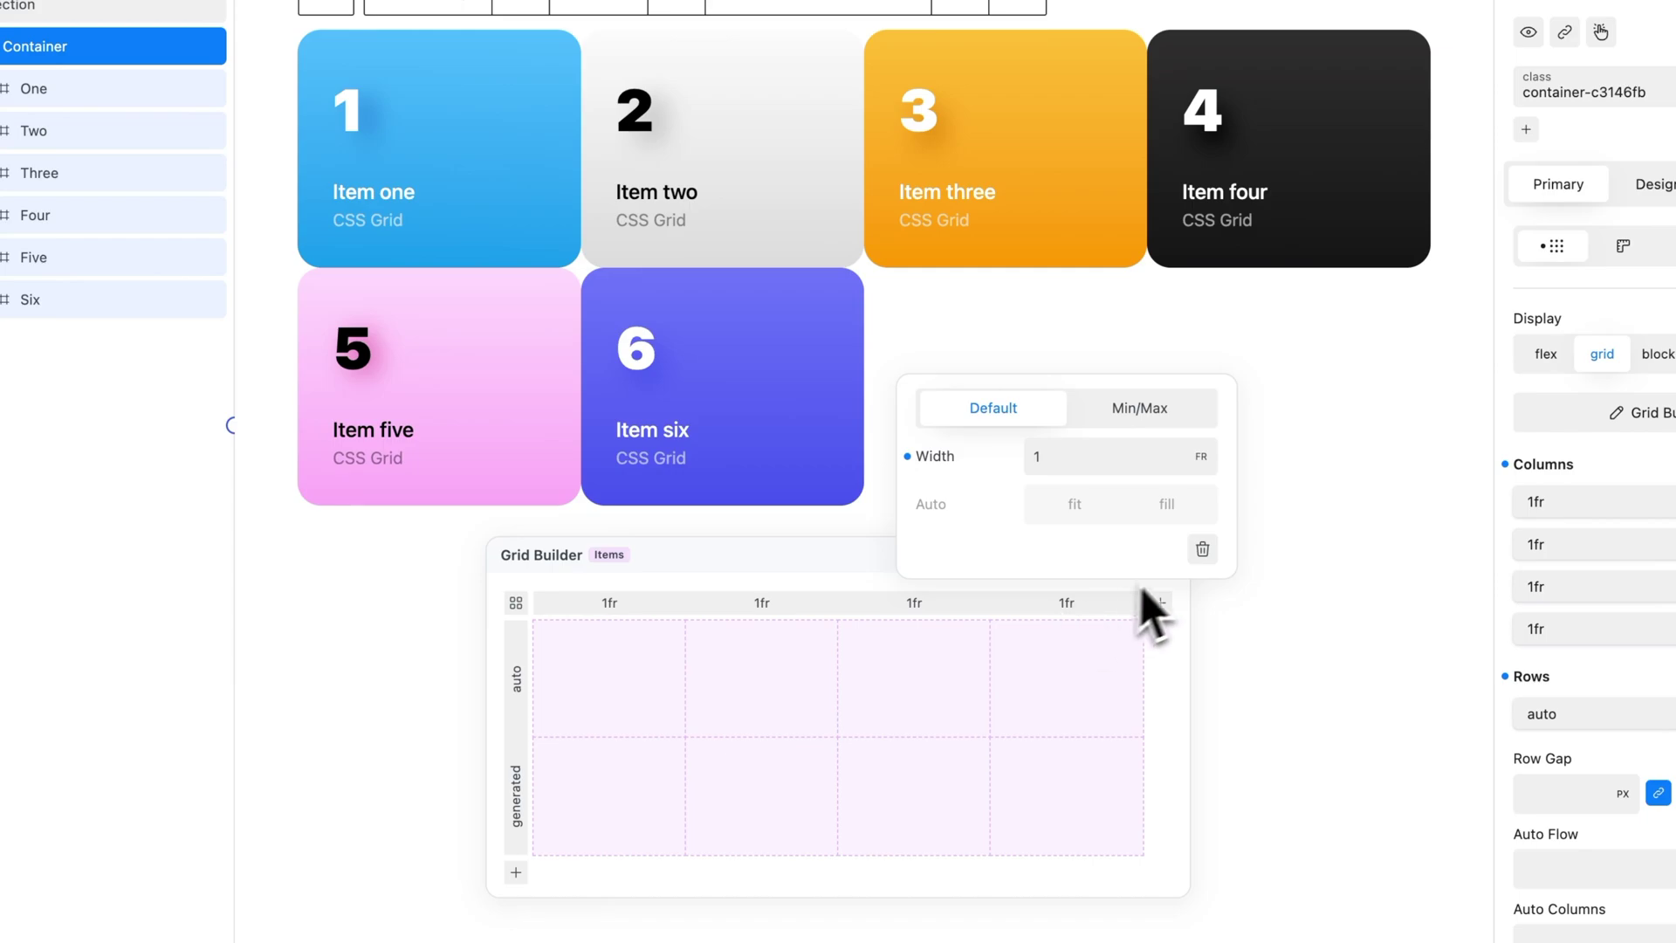
{"action": "left_click", "coordinate": [1202, 548]}
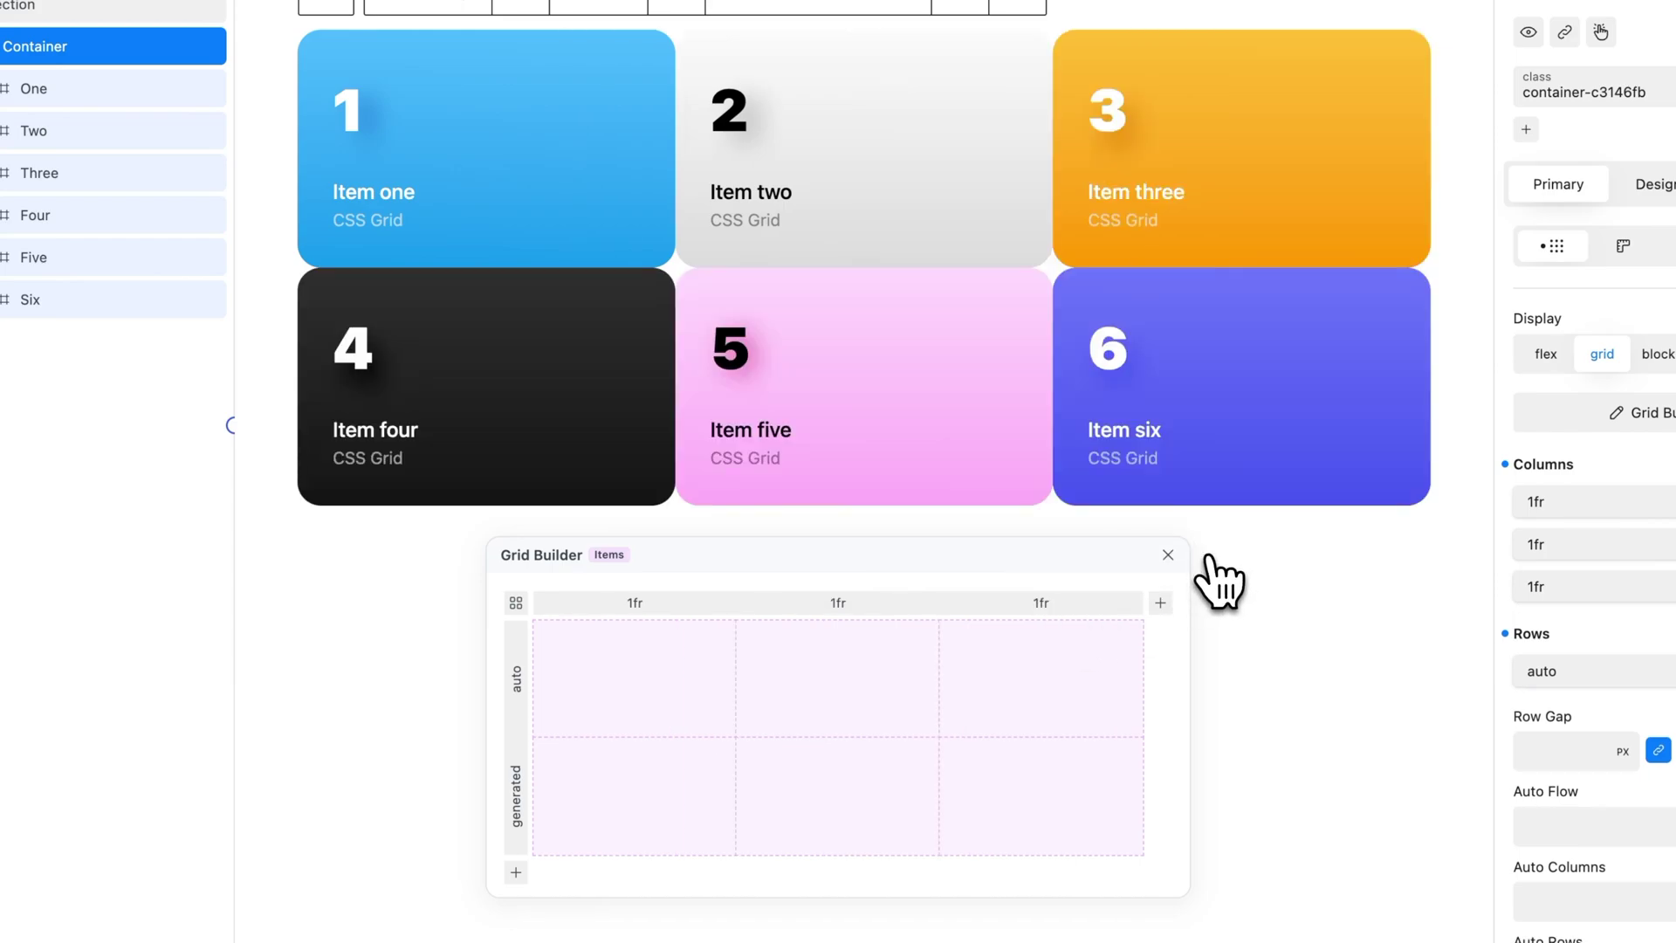
Step: Widen the middle column to 2fr
{"action": "left_click", "coordinate": [885, 602]}
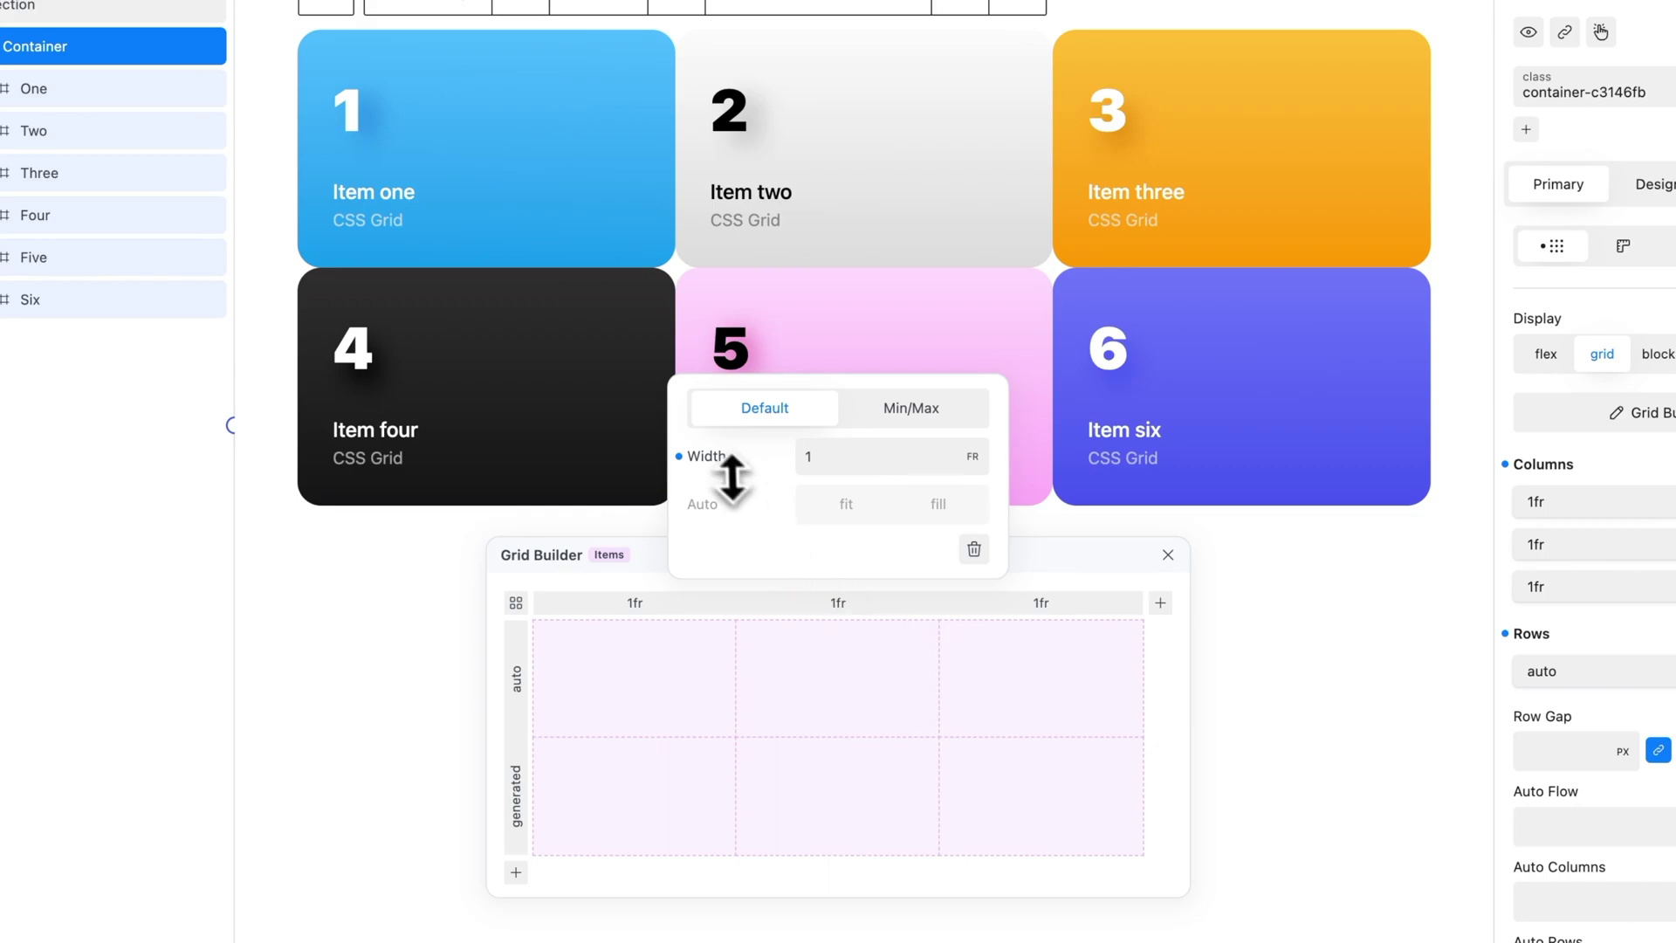
{"action": "left_click_drag", "start_coordinate": [723, 456], "coordinate": [725, 450]}
{"action": "left_click", "coordinate": [841, 462]}
{"action": "type", "text": "2"}
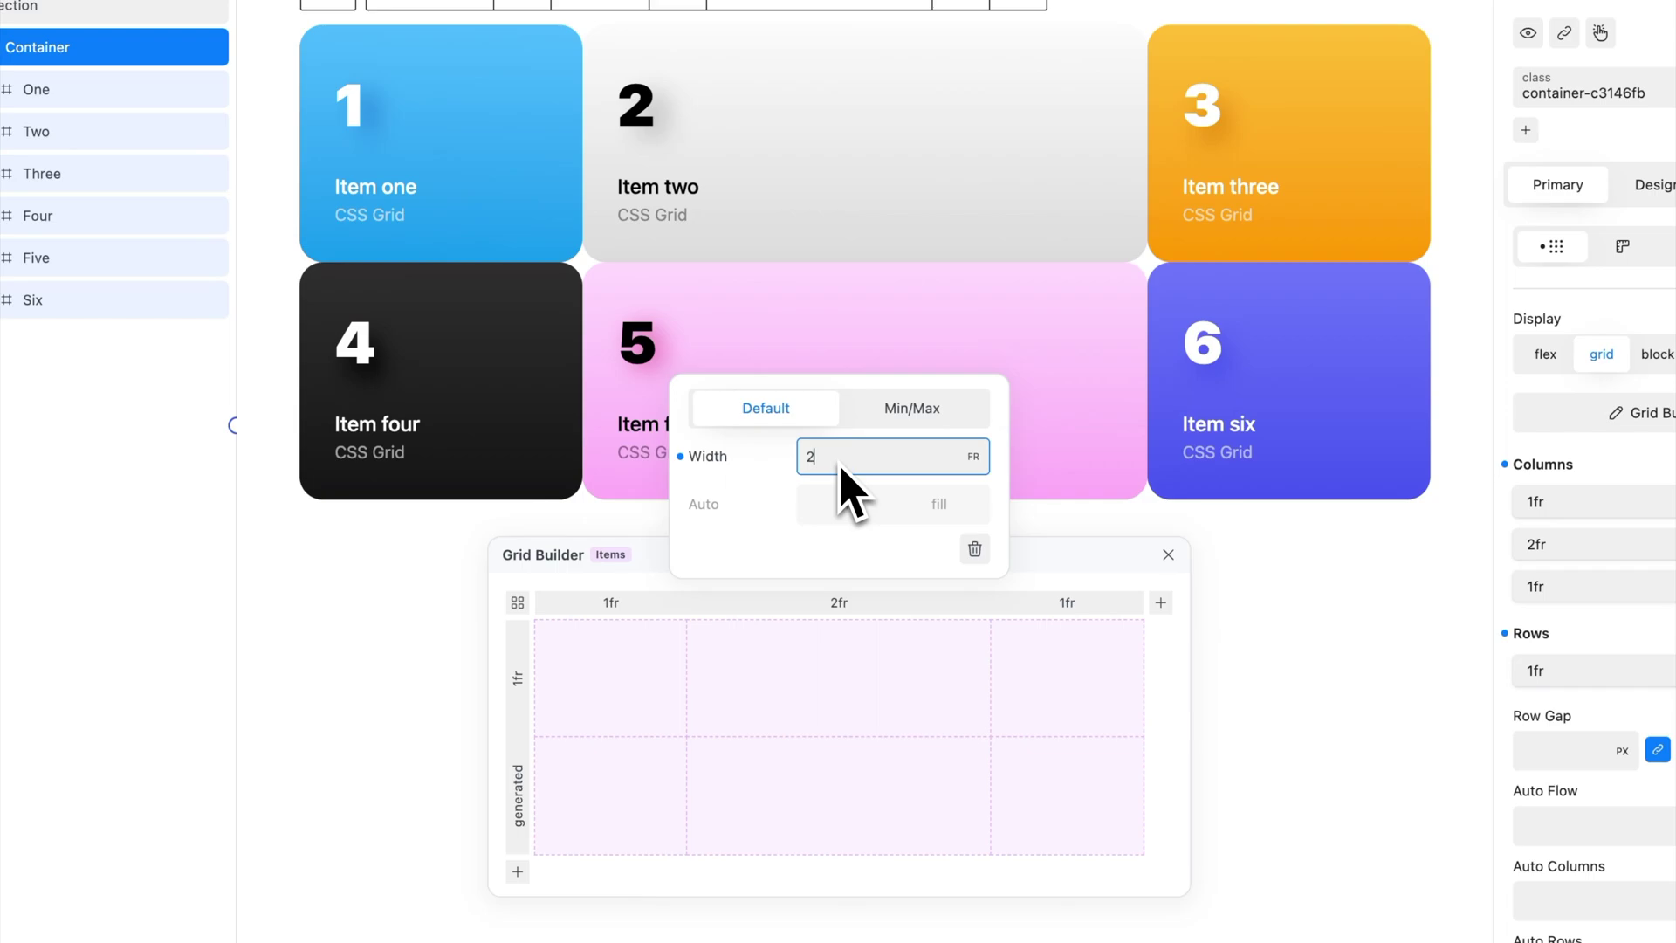
Step: Change the middle column to a Min/Max of 300px–500px, then delete that column
{"action": "left_click", "coordinate": [903, 408]}
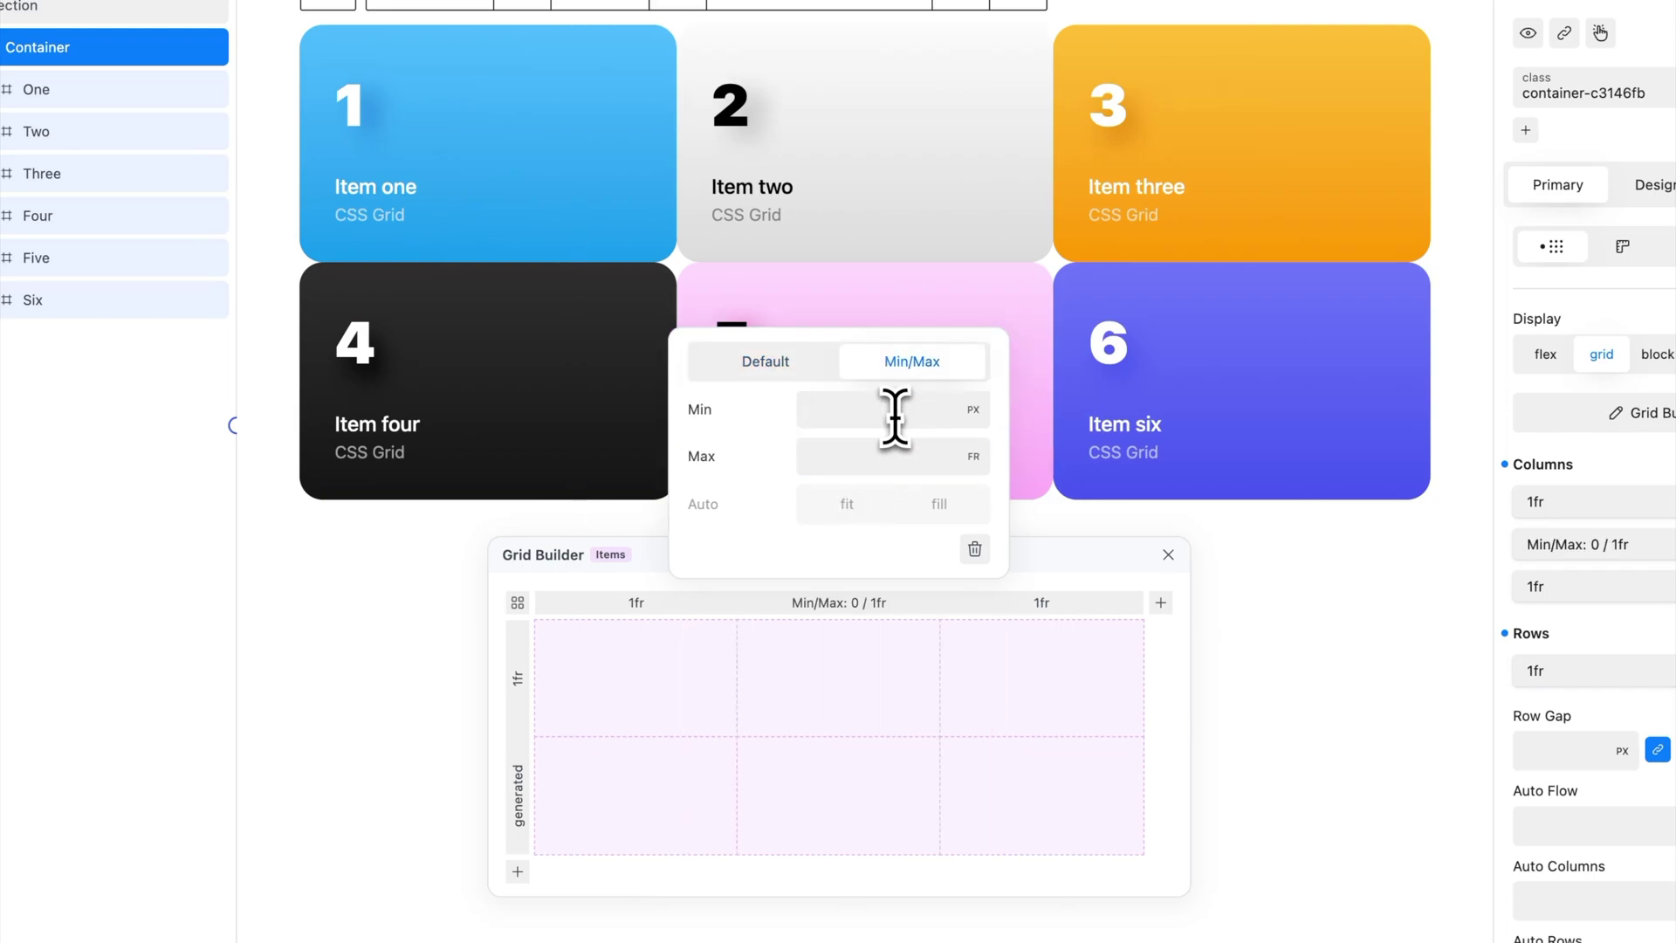
{"action": "left_click", "coordinate": [894, 416]}
{"action": "type", "text": "300"}
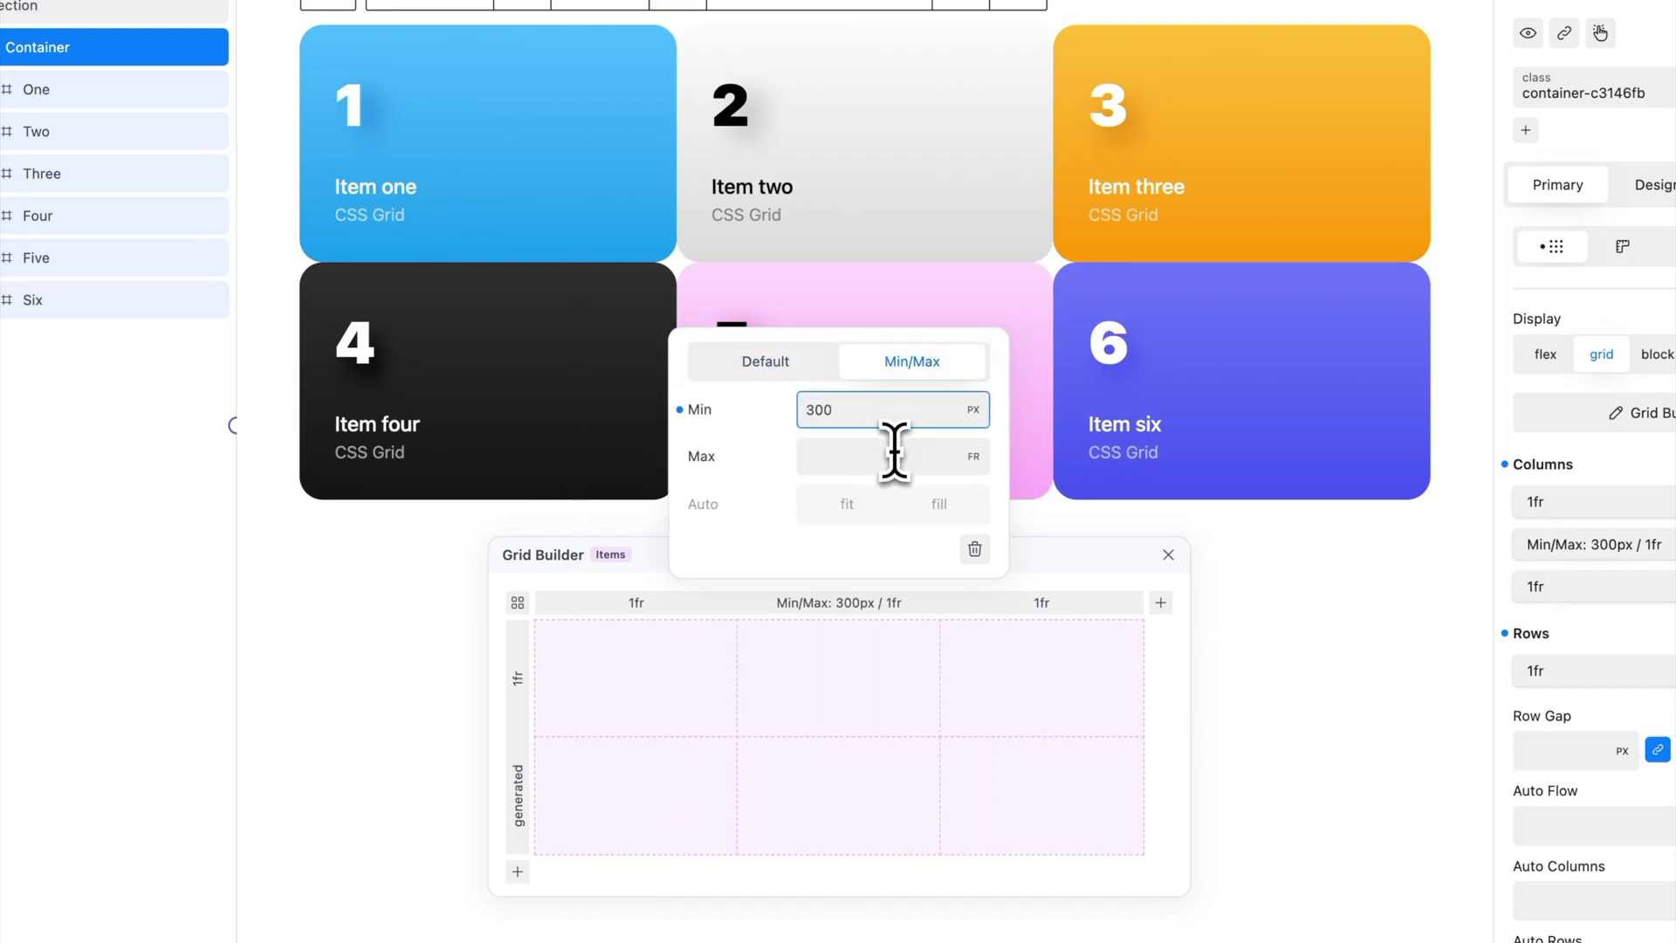
{"action": "left_click", "coordinate": [895, 453]}
{"action": "type", "text": "500"}
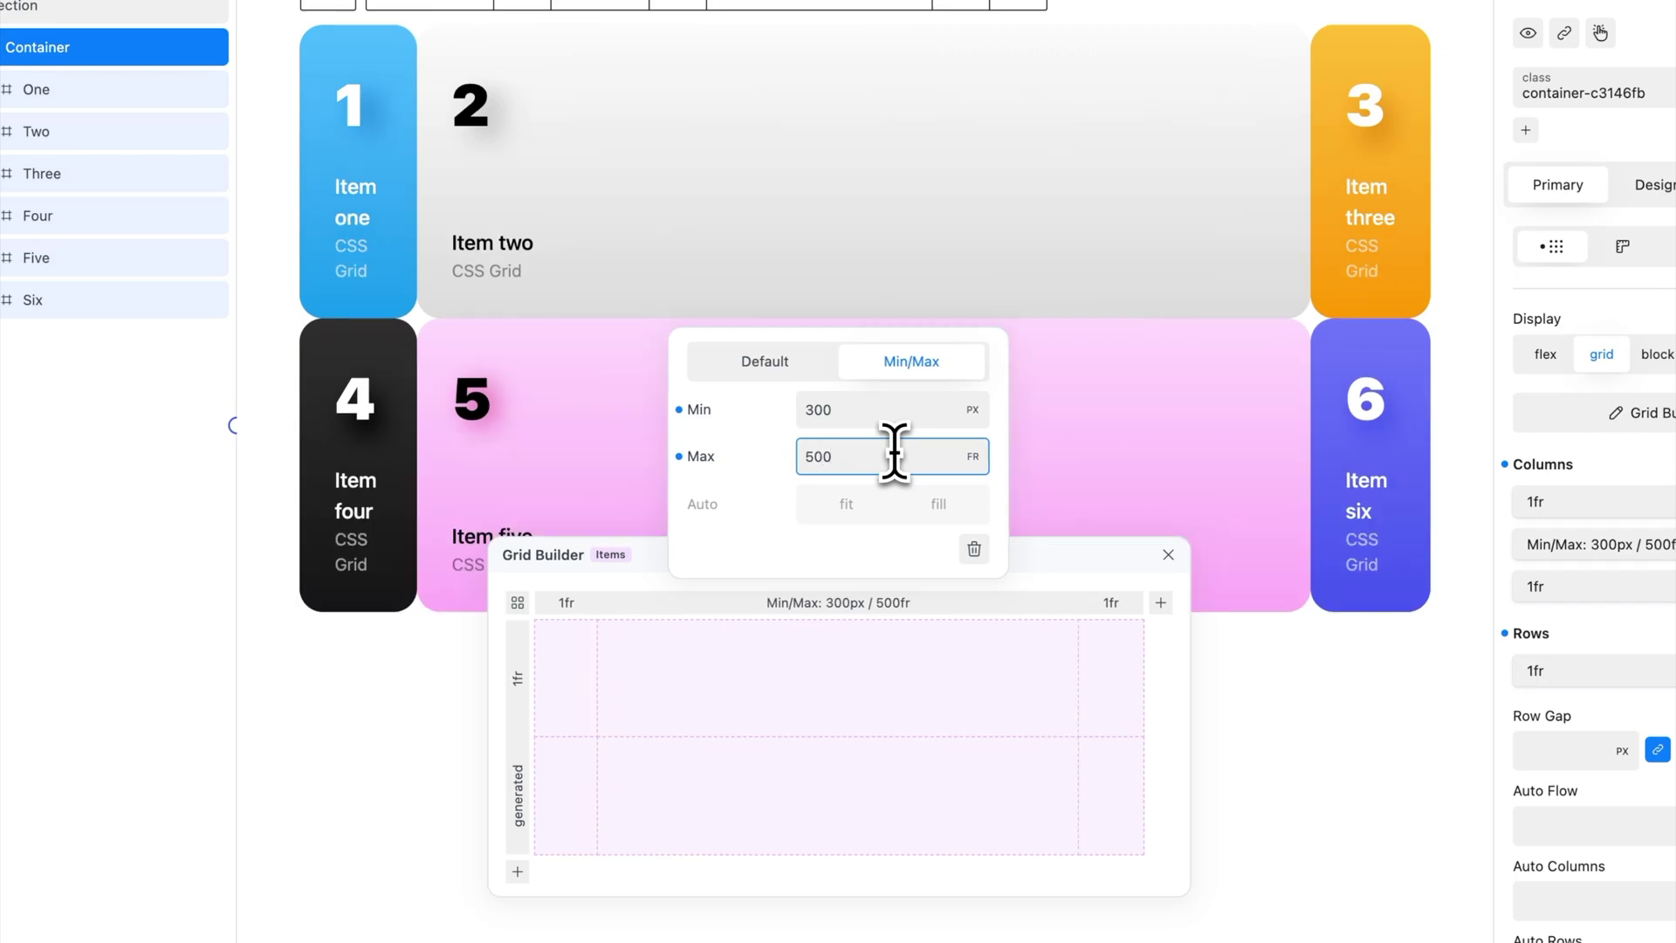
{"action": "type", "text": "px"}
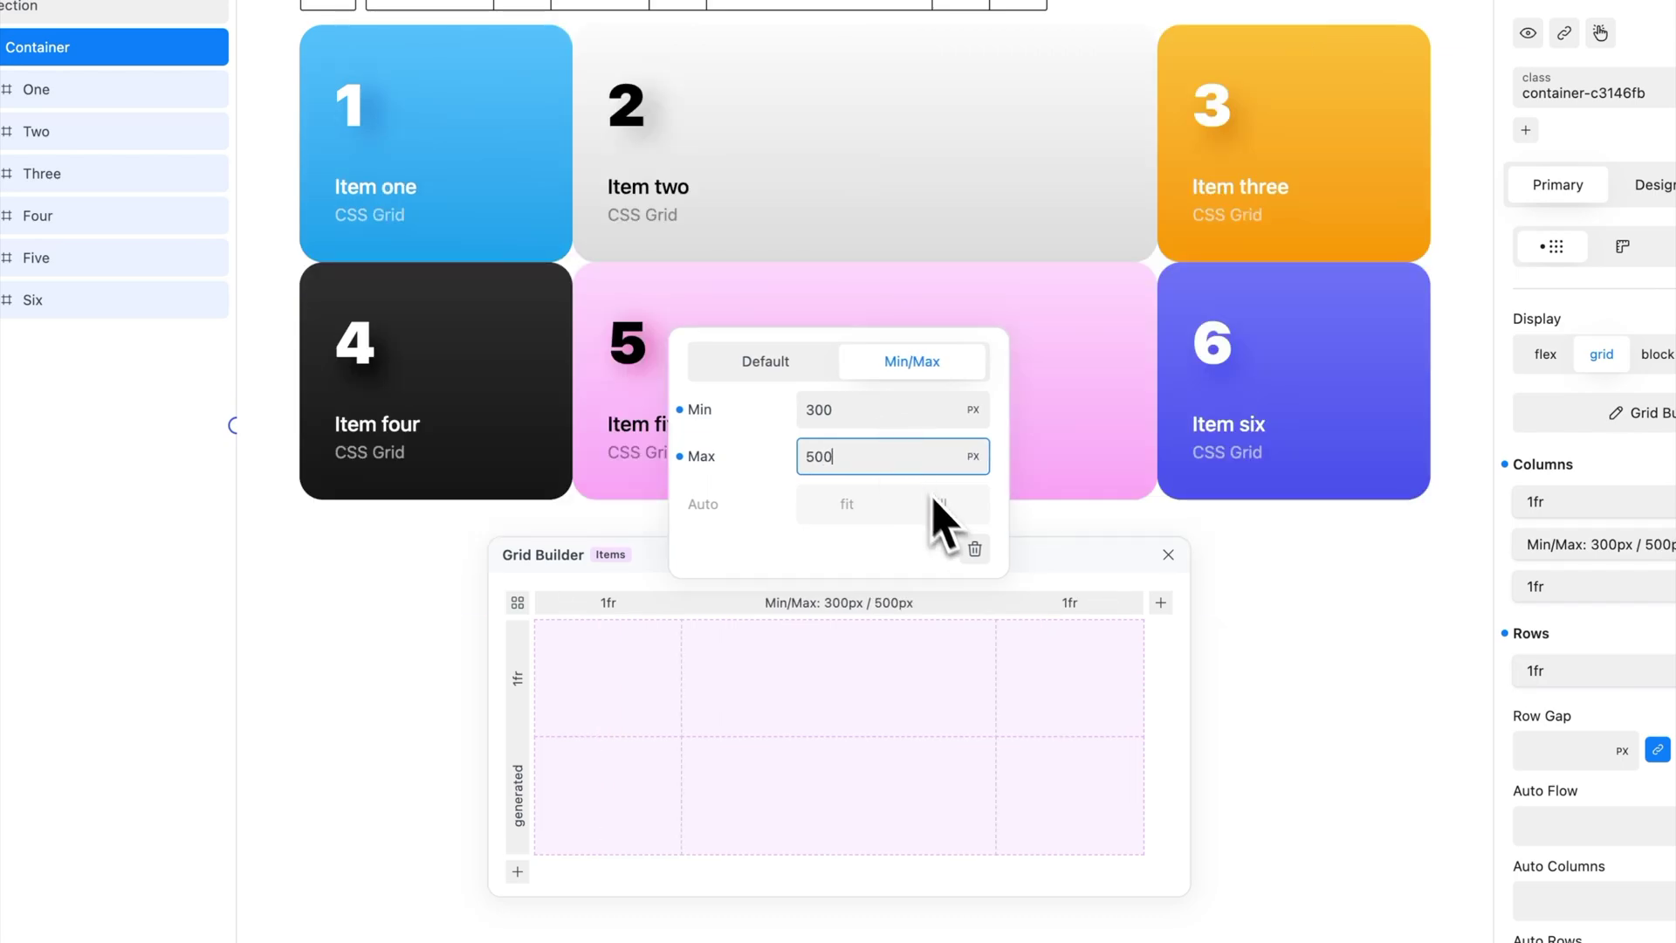
{"action": "left_click", "coordinate": [975, 548]}
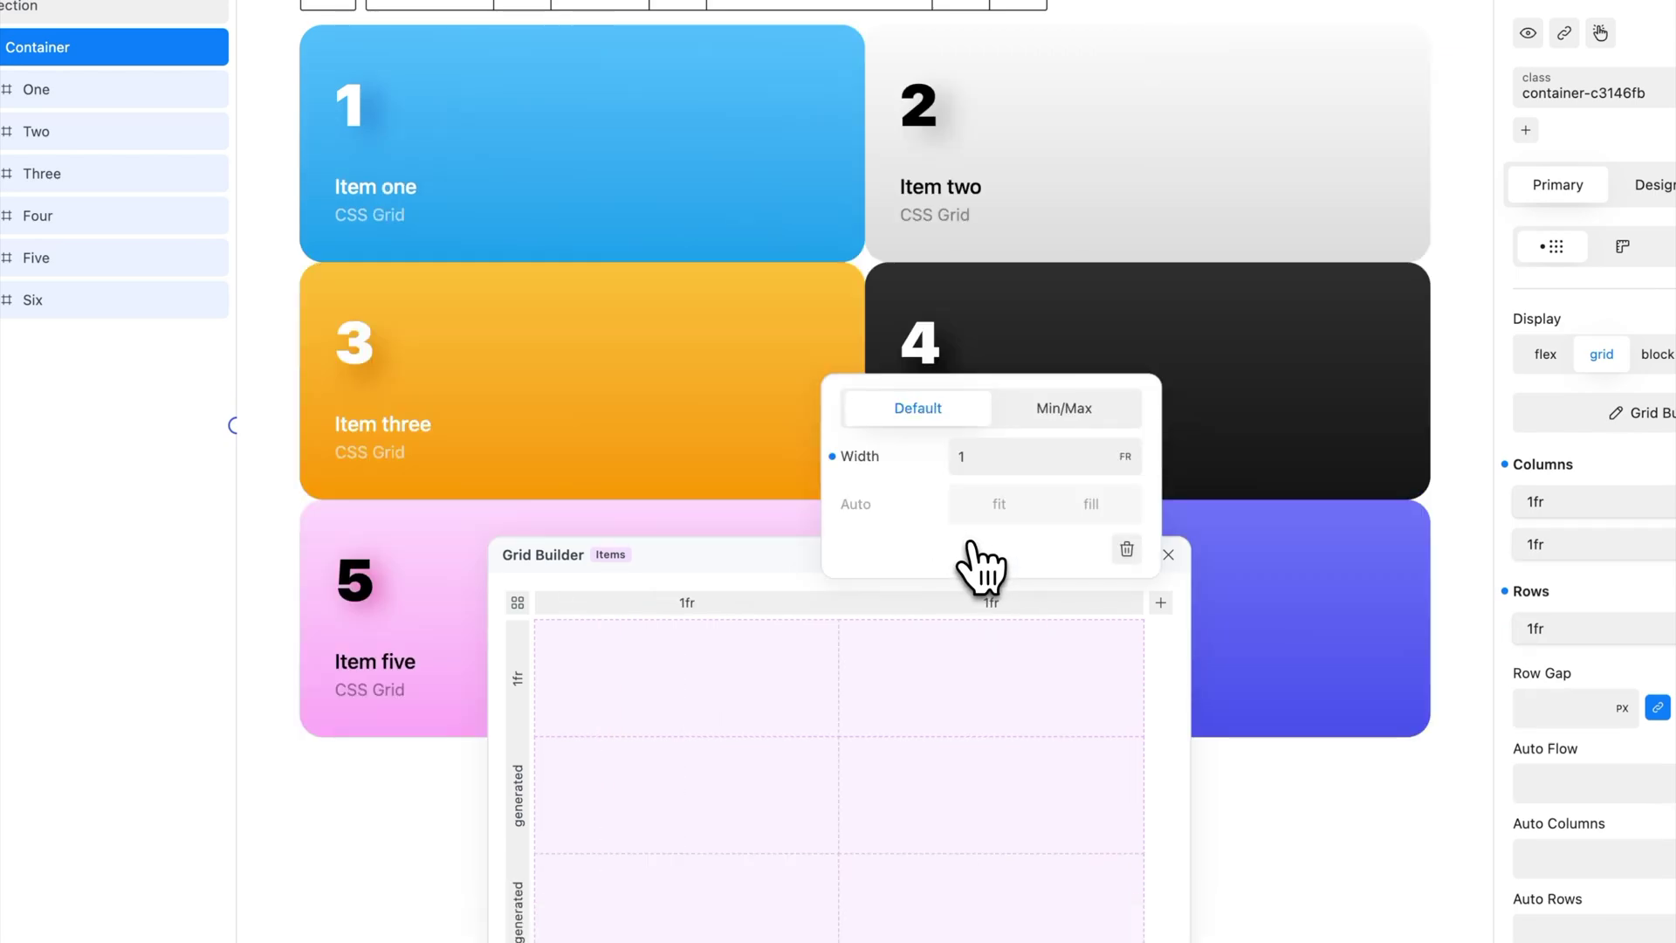
Step: Delete the second column and make the remaining one an auto-fit Min/Max track of 300px to 1fr
{"action": "left_click", "coordinate": [1126, 549]}
{"action": "left_click", "coordinate": [1075, 609]}
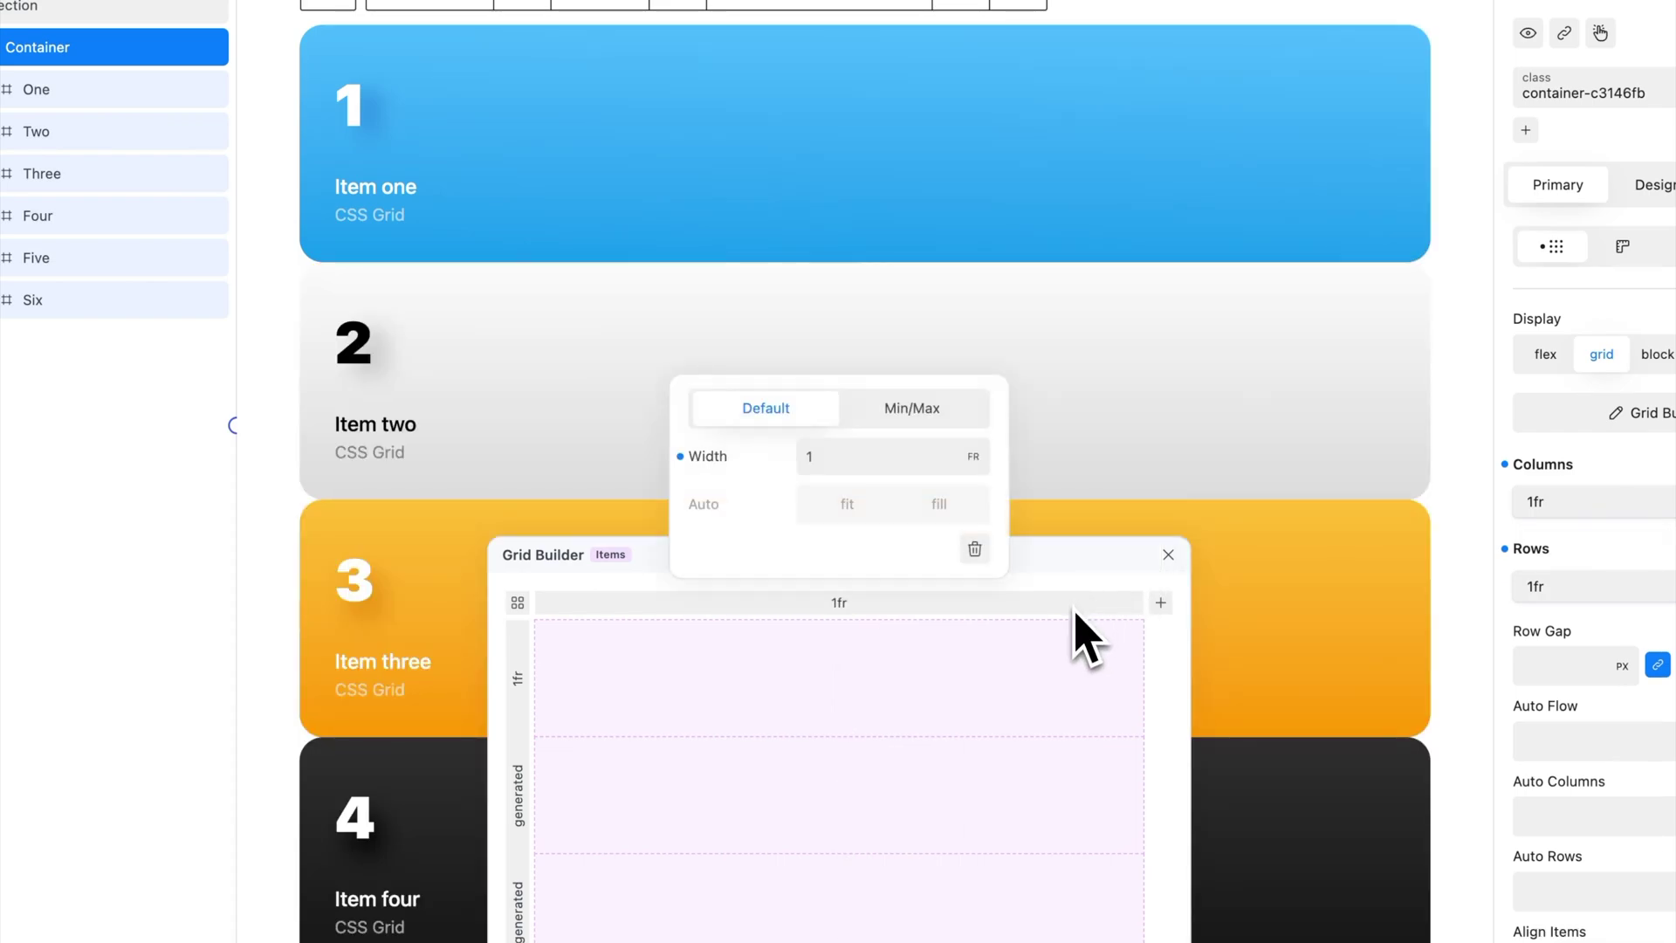
{"action": "left_click", "coordinate": [960, 409]}
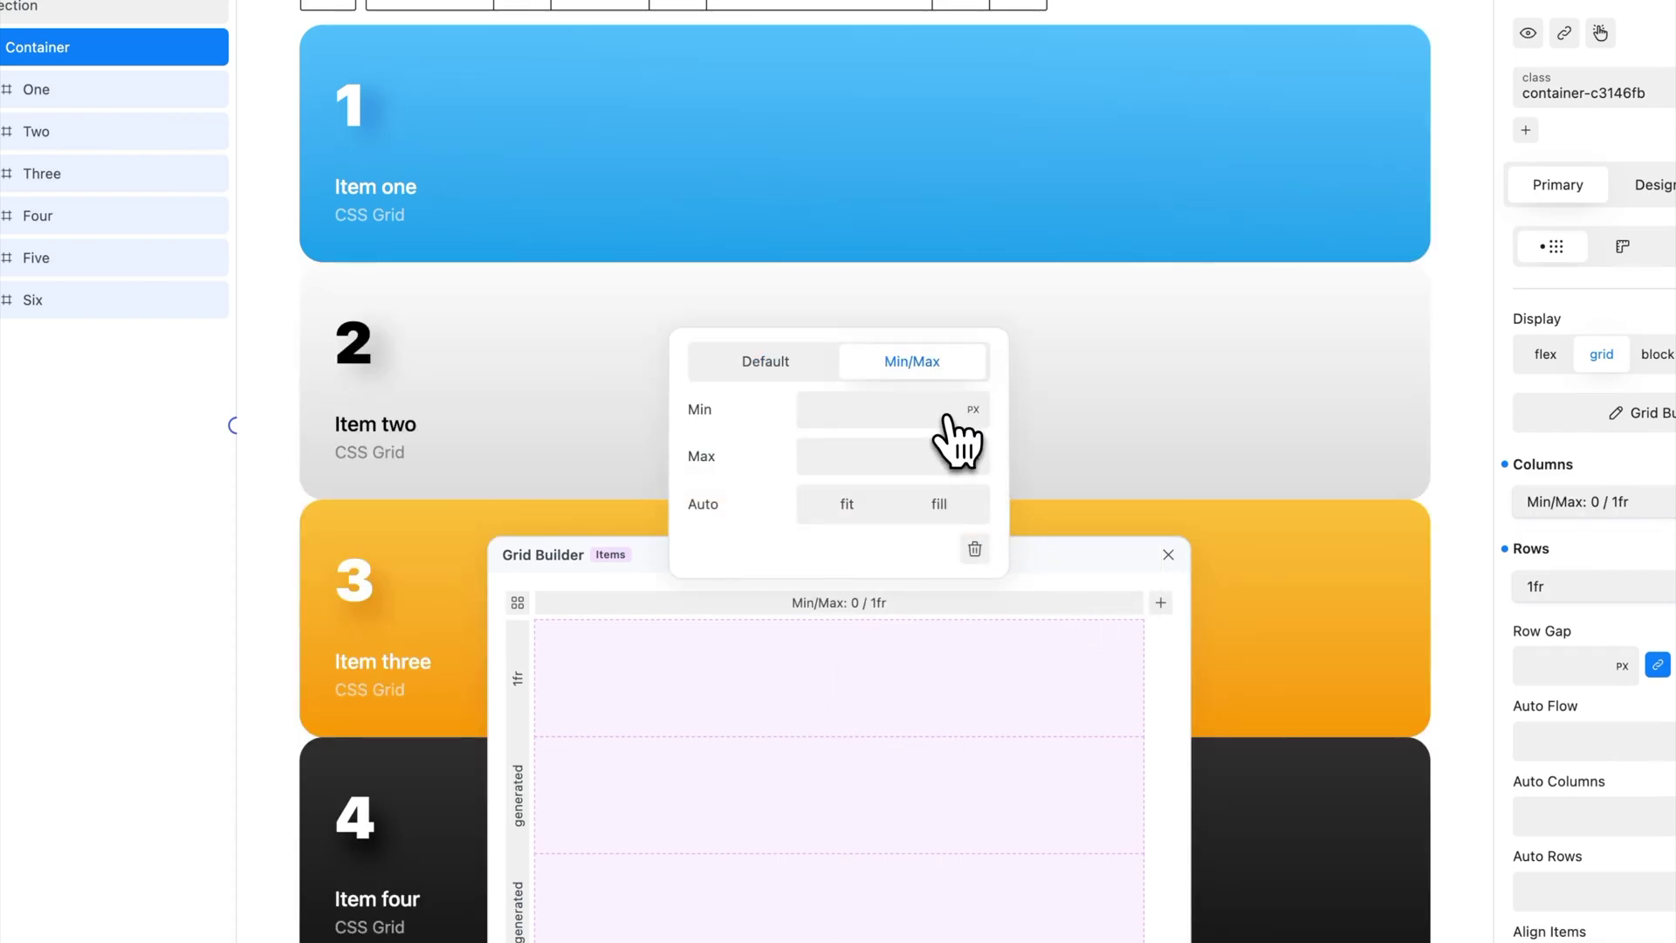
{"action": "left_click", "coordinate": [943, 411]}
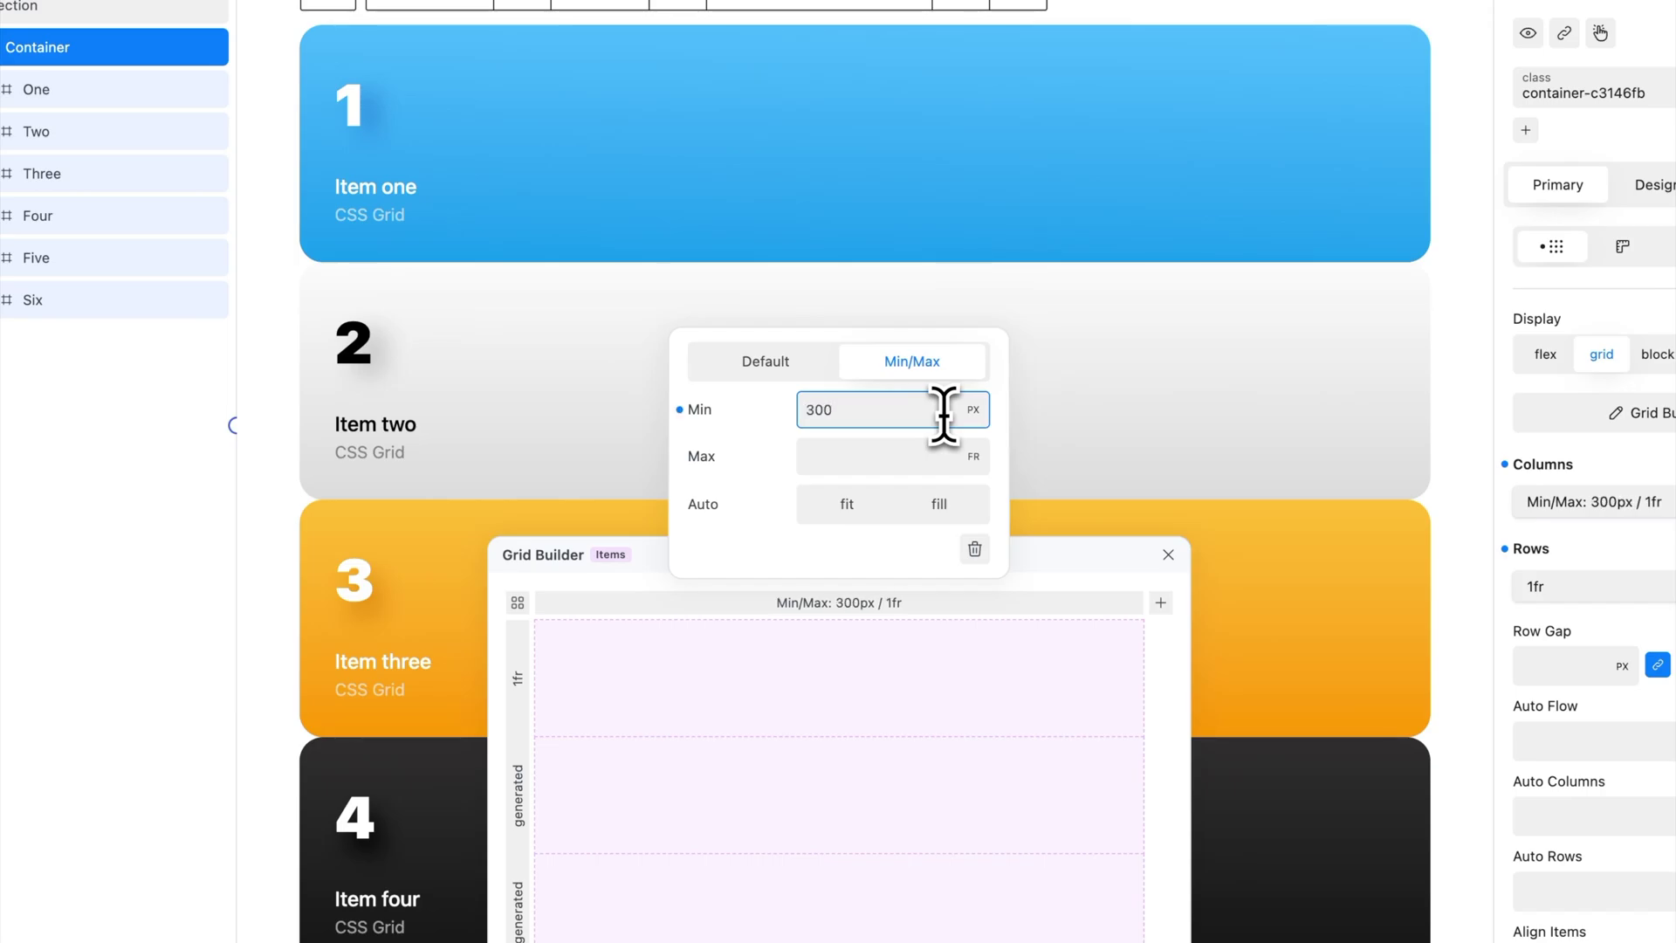
{"action": "left_click", "coordinate": [943, 456]}
{"action": "type", "text": "1"}
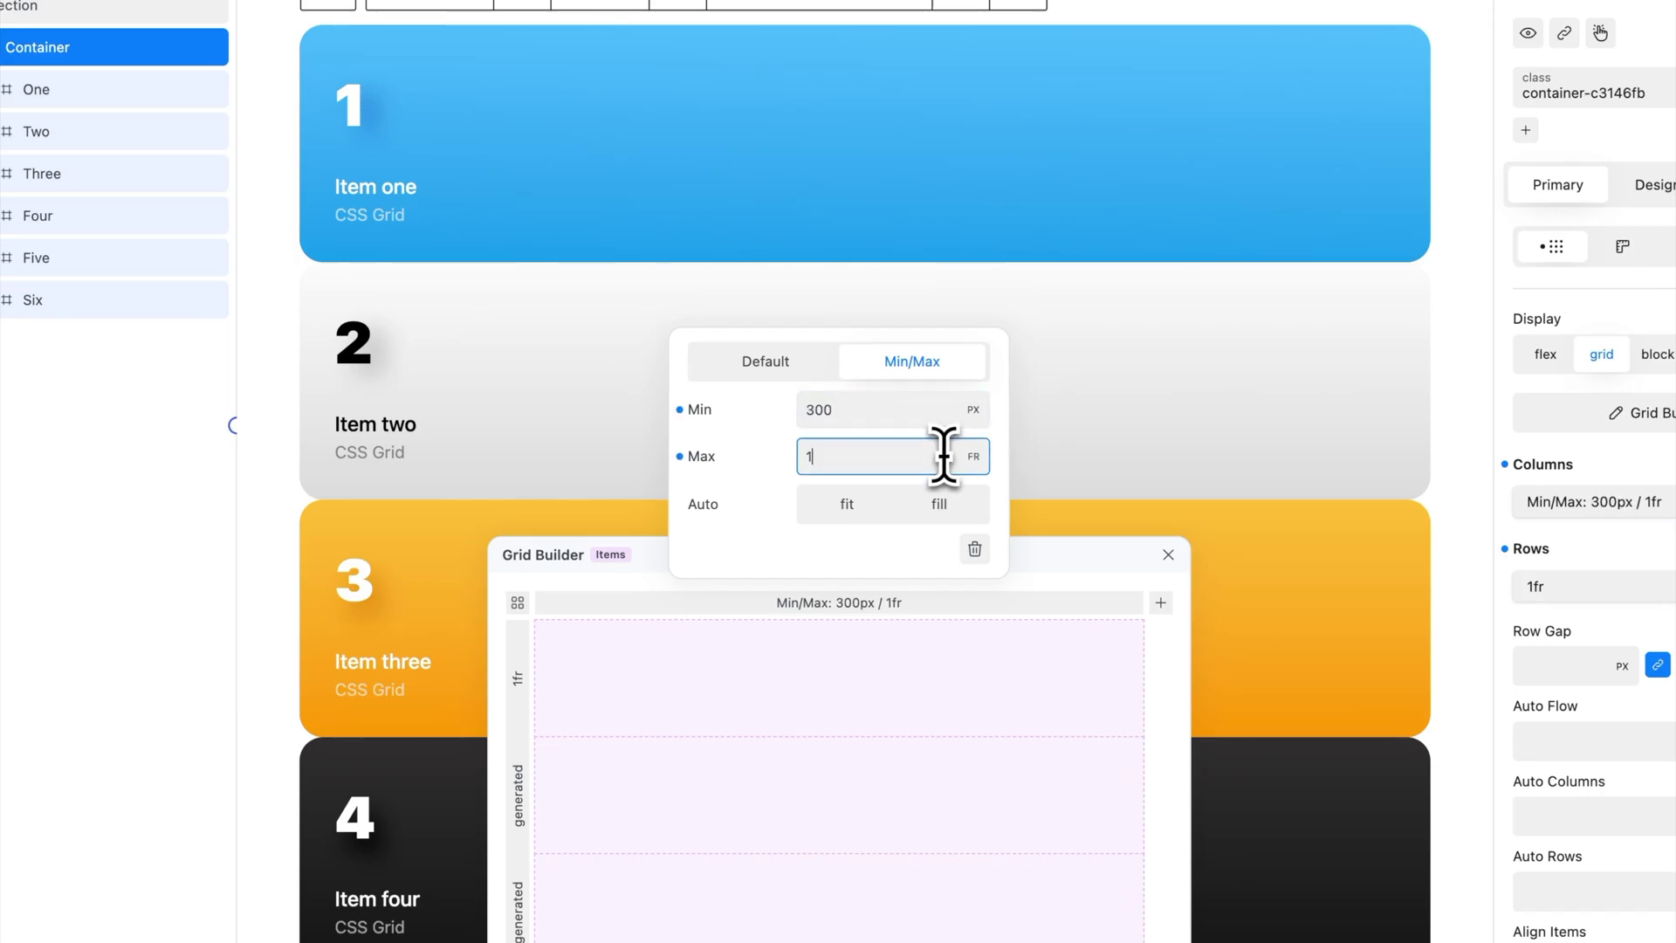
{"action": "left_click", "coordinate": [847, 503]}
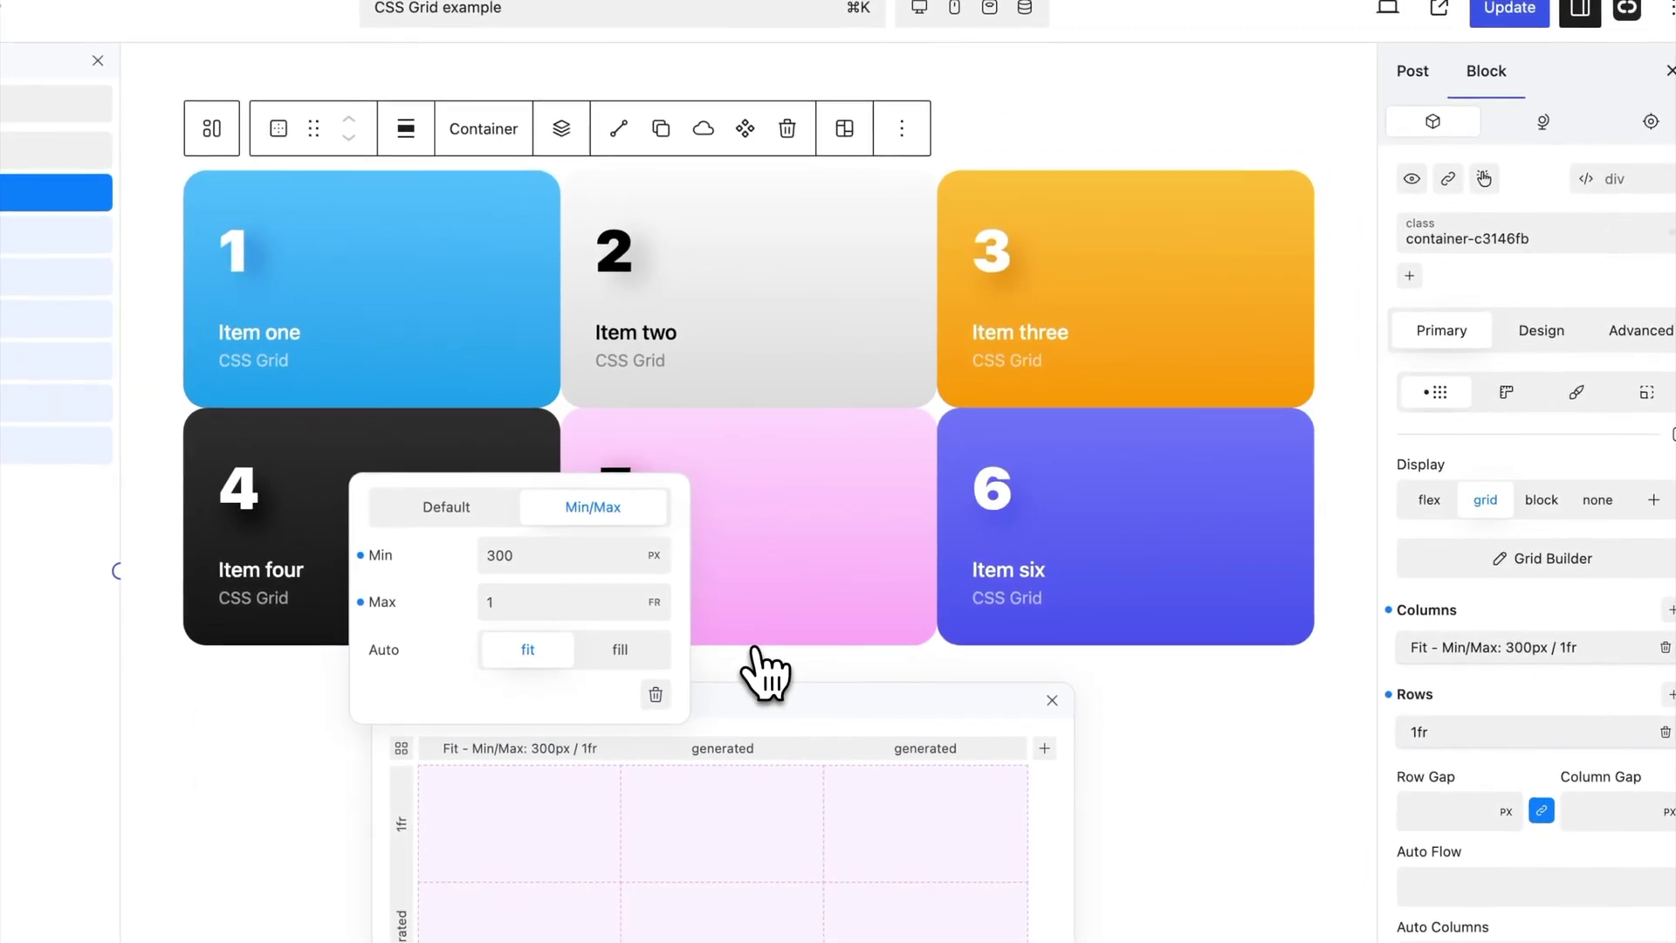
Step: Preview at tablet width, return to desktop, and apply the three-equal-1fr-columns template
{"action": "left_click", "coordinate": [922, 19]}
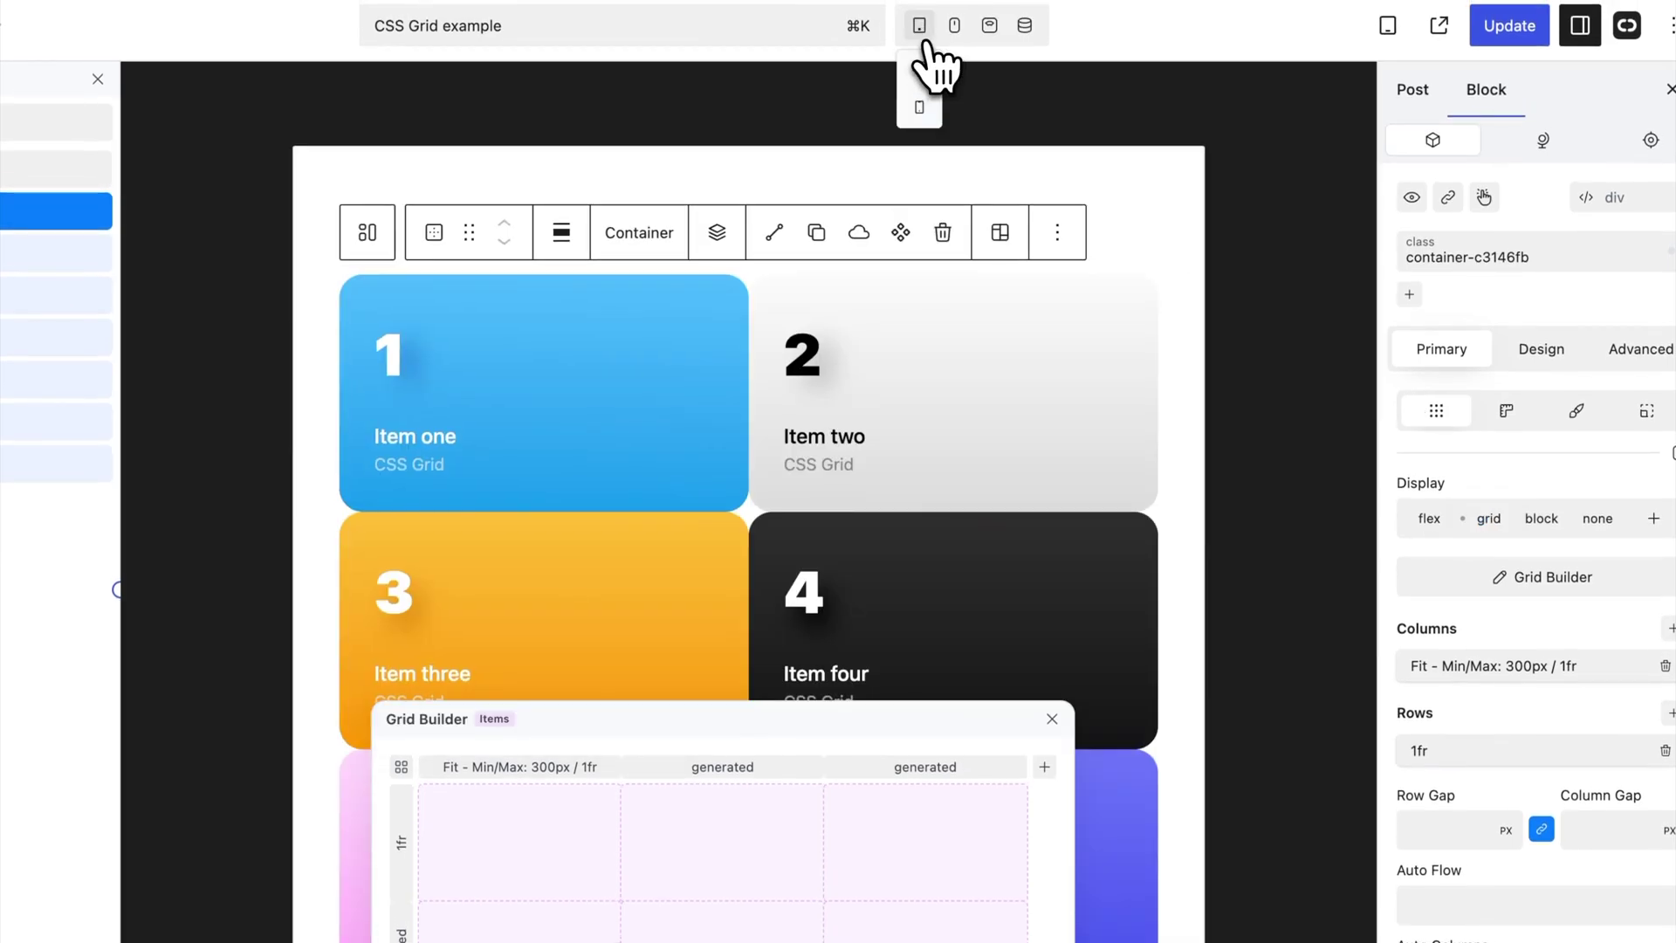
{"action": "left_click", "coordinate": [923, 42]}
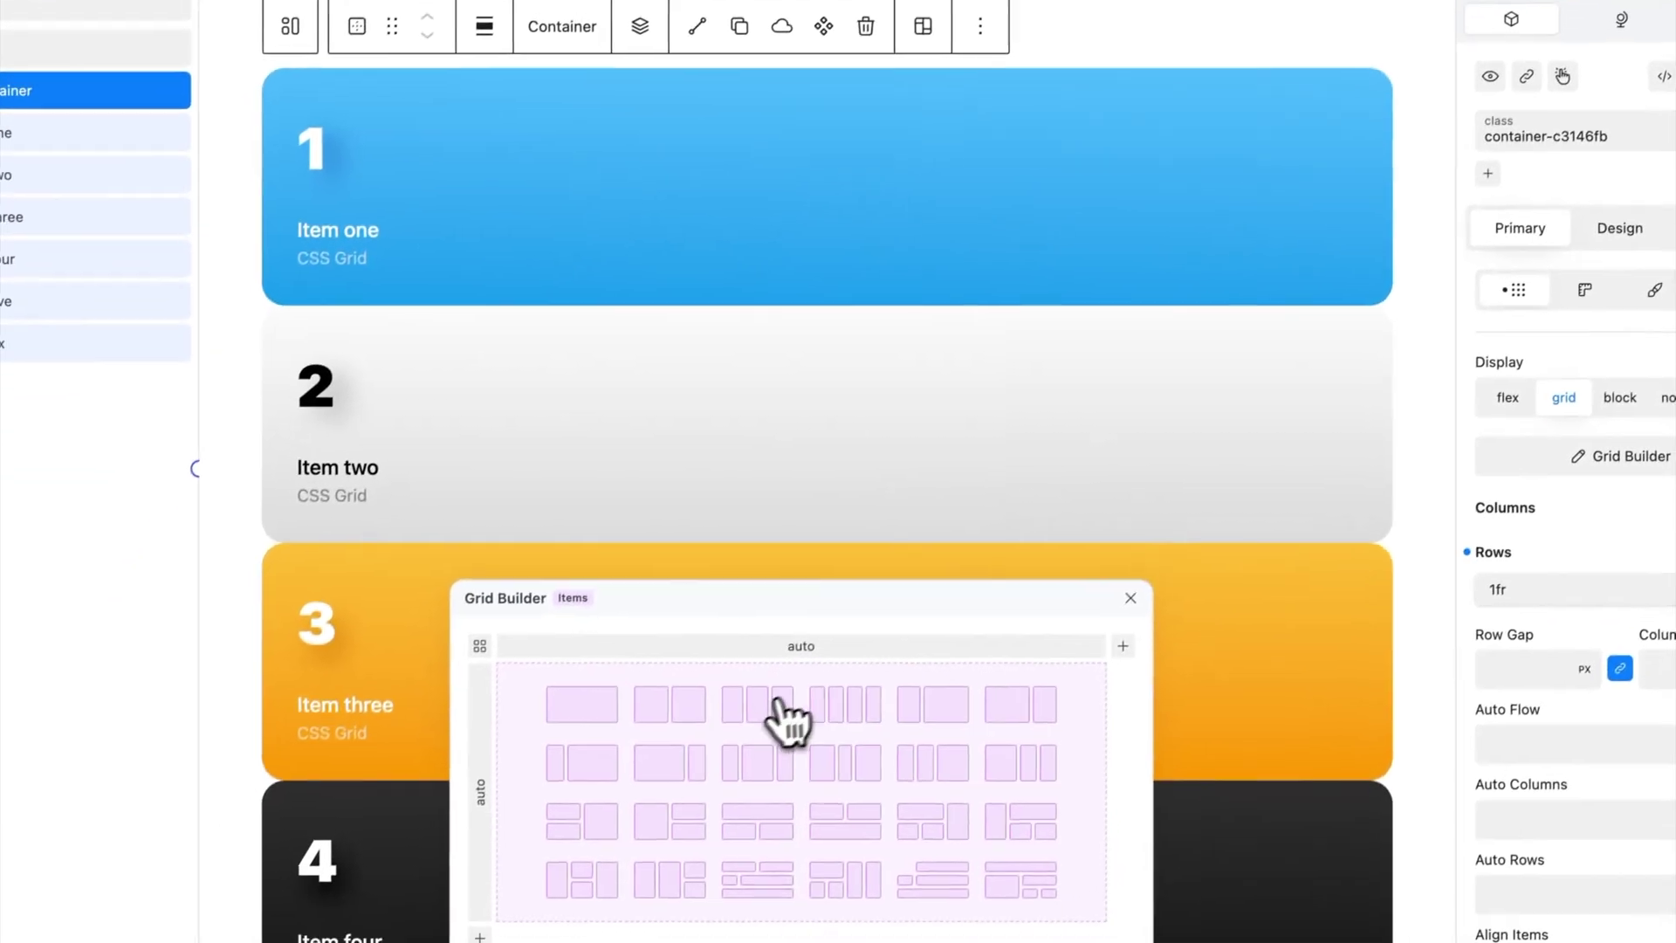
{"action": "left_click", "coordinate": [694, 825]}
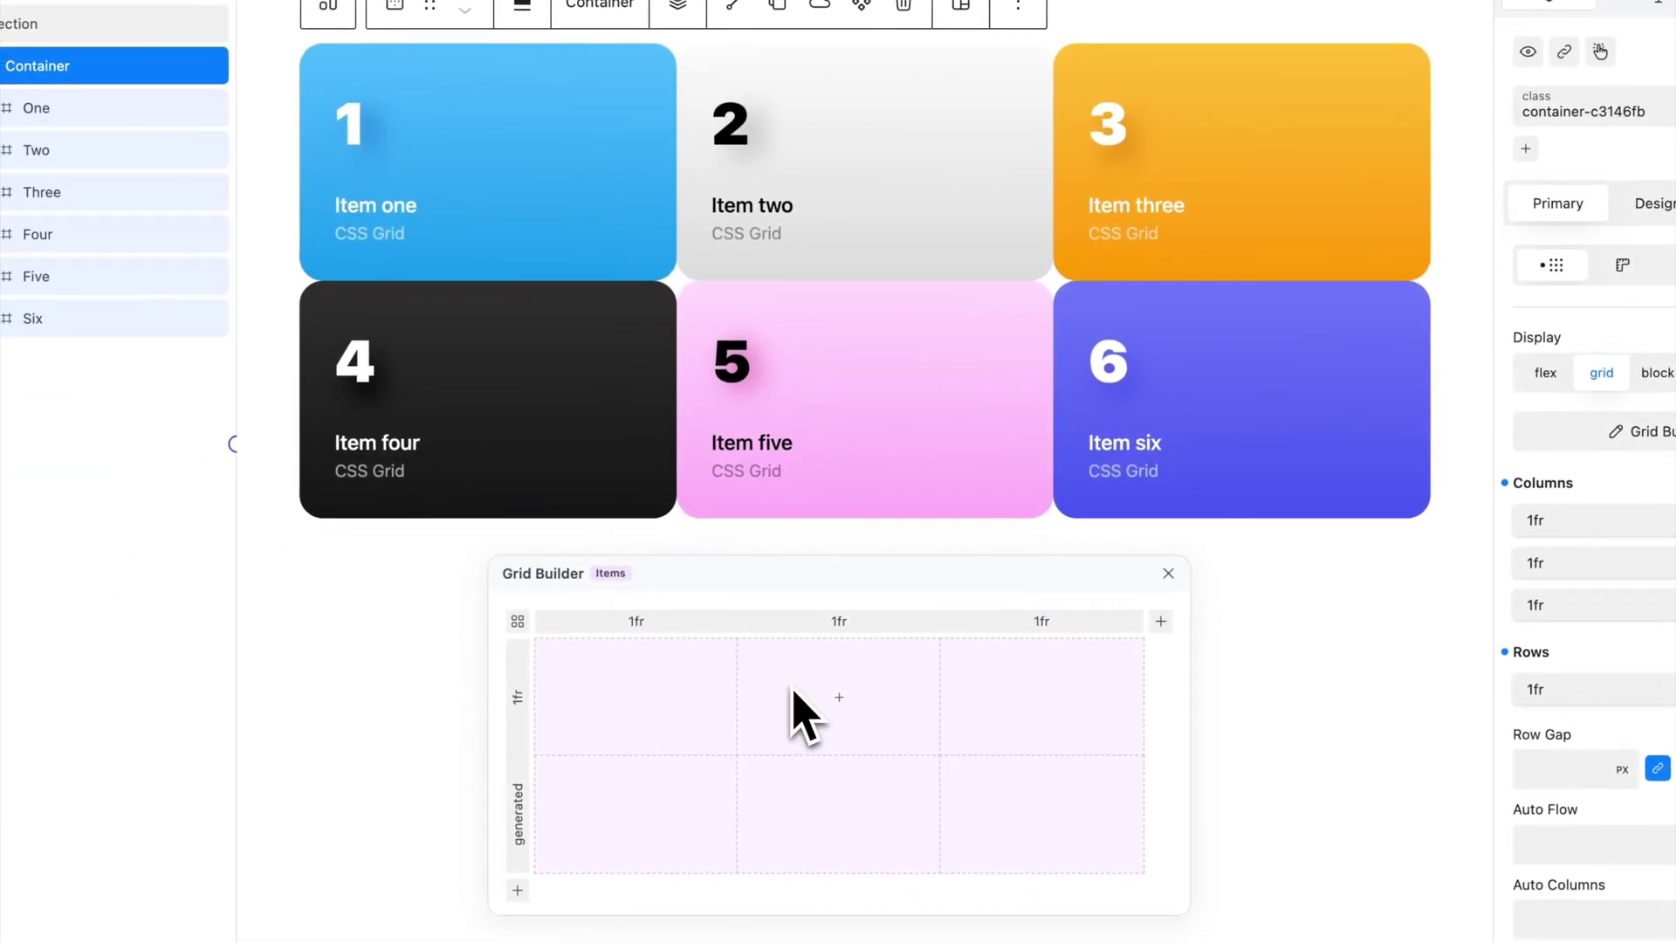
{"action": "left_click", "coordinate": [520, 707]}
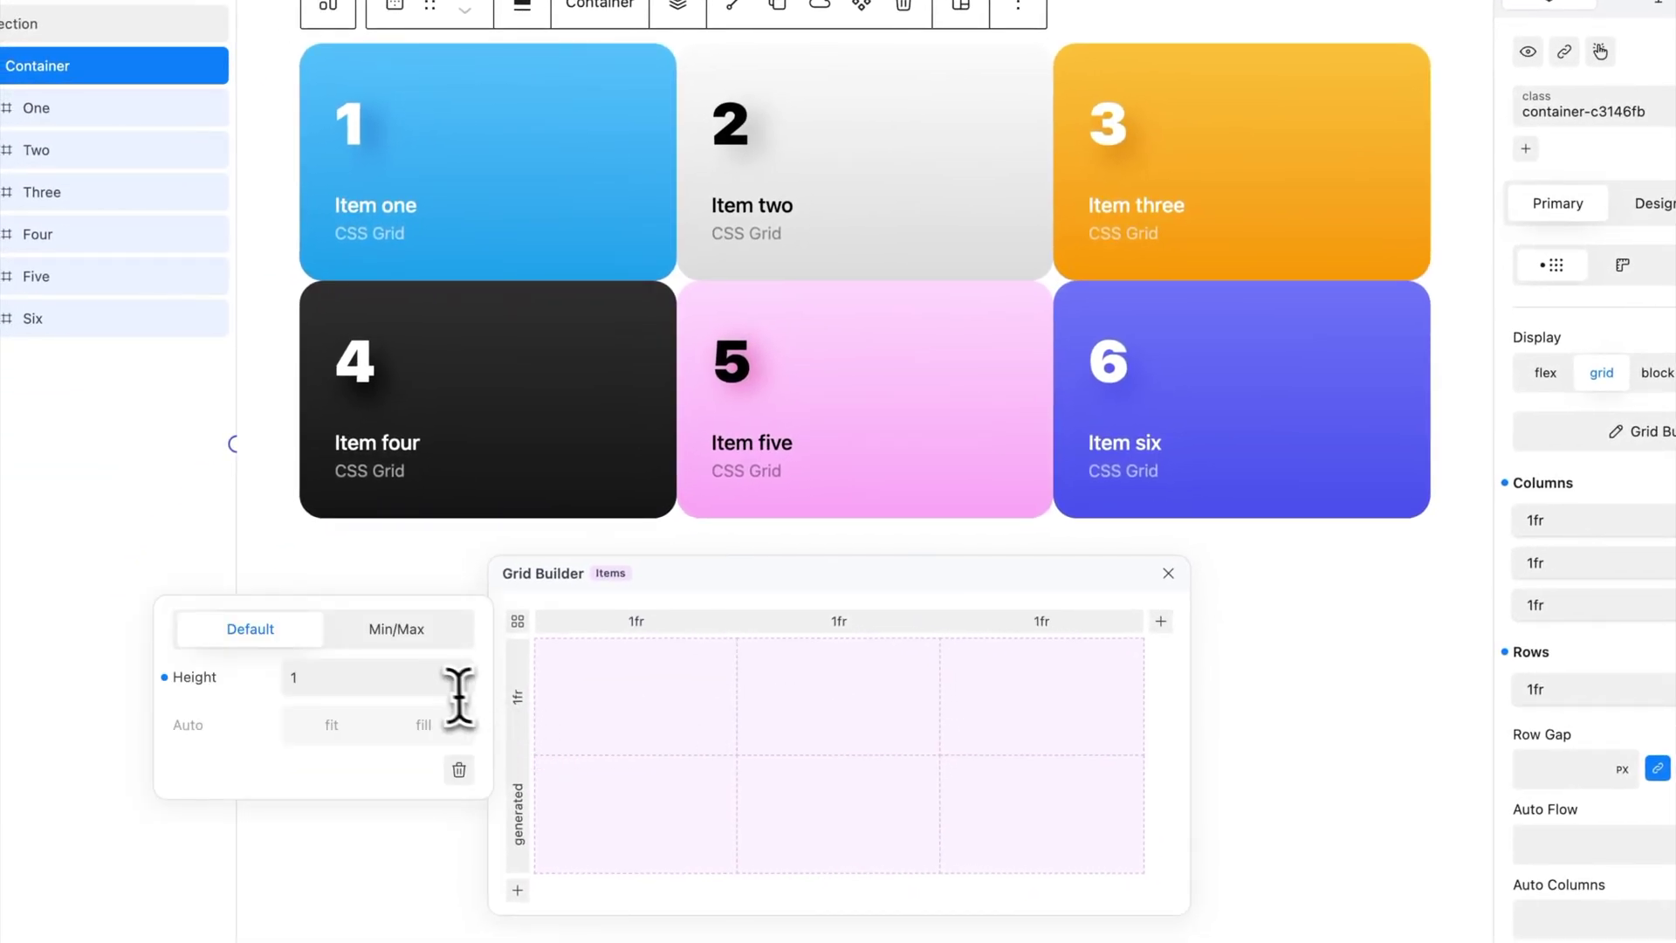
{"action": "left_click", "coordinate": [423, 684]}
{"action": "type", "text": "400px"}
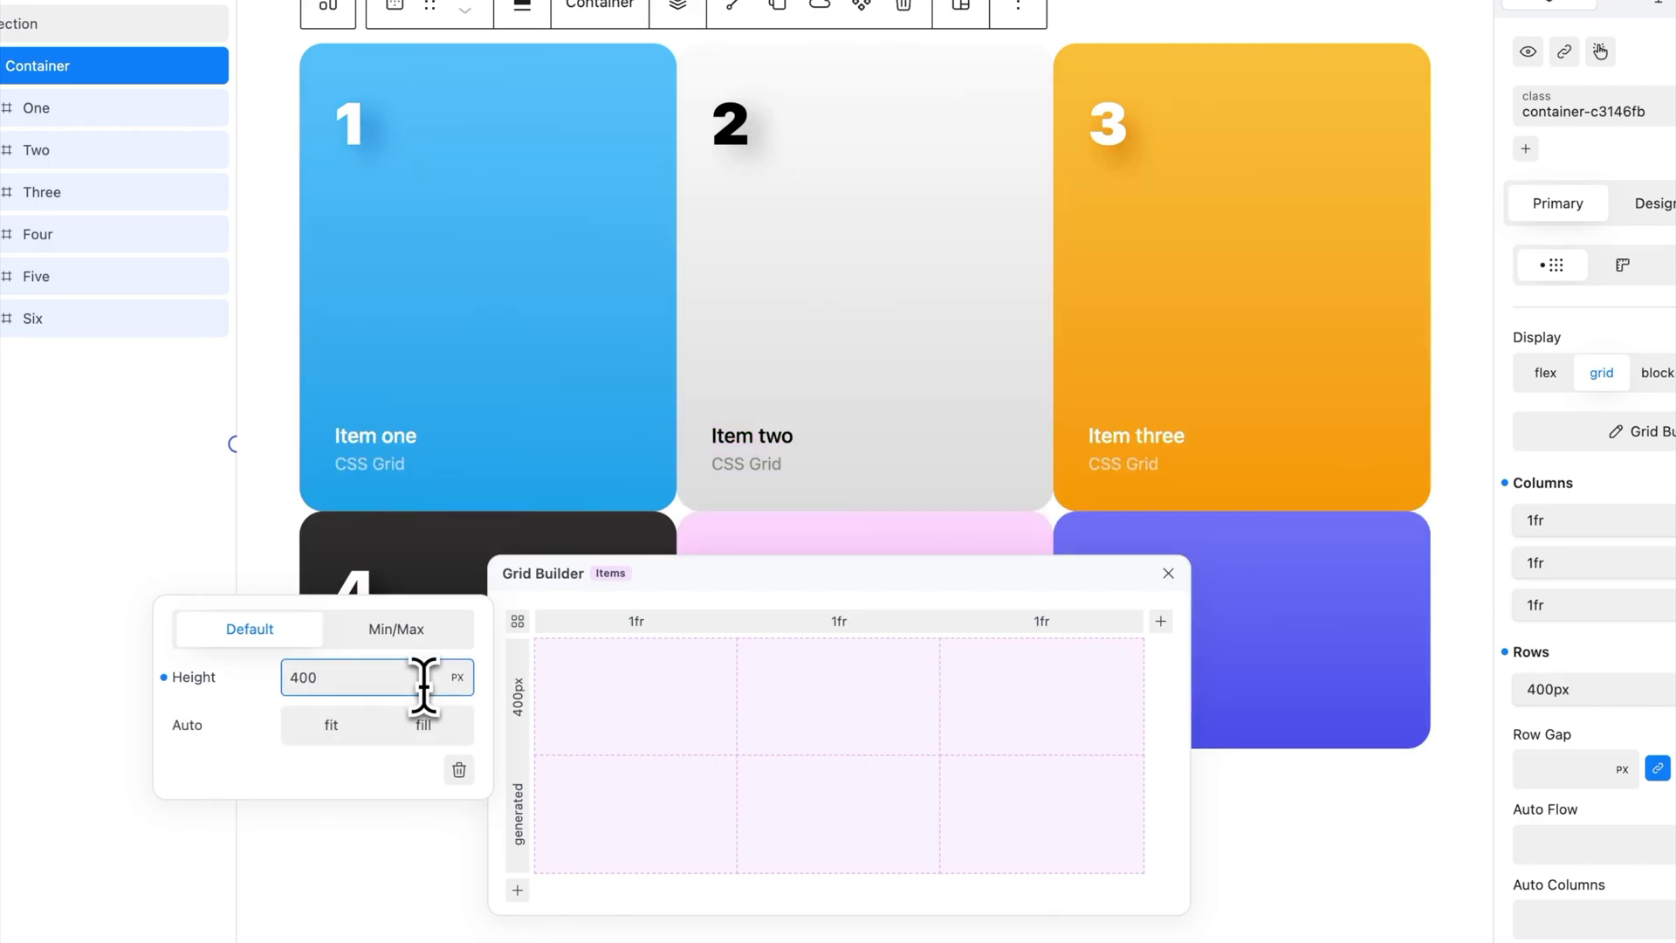
{"action": "left_click", "coordinate": [433, 633]}
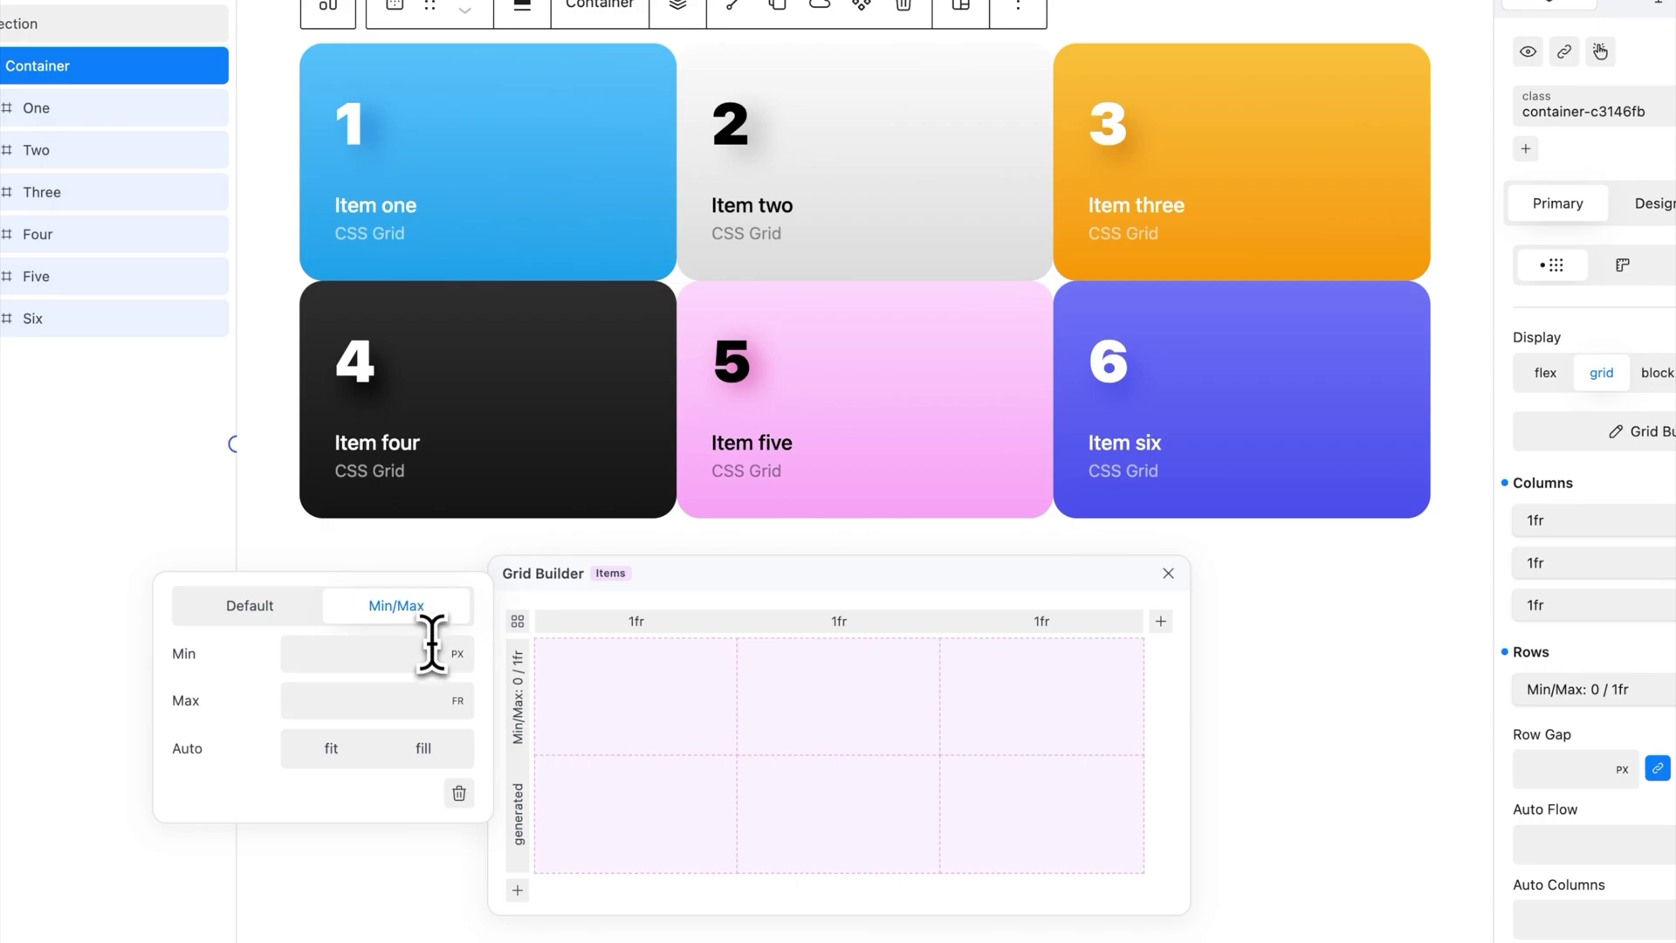
{"action": "left_click", "coordinate": [432, 646]}
{"action": "type", "text": "400"}
{"action": "left_click", "coordinate": [416, 696]}
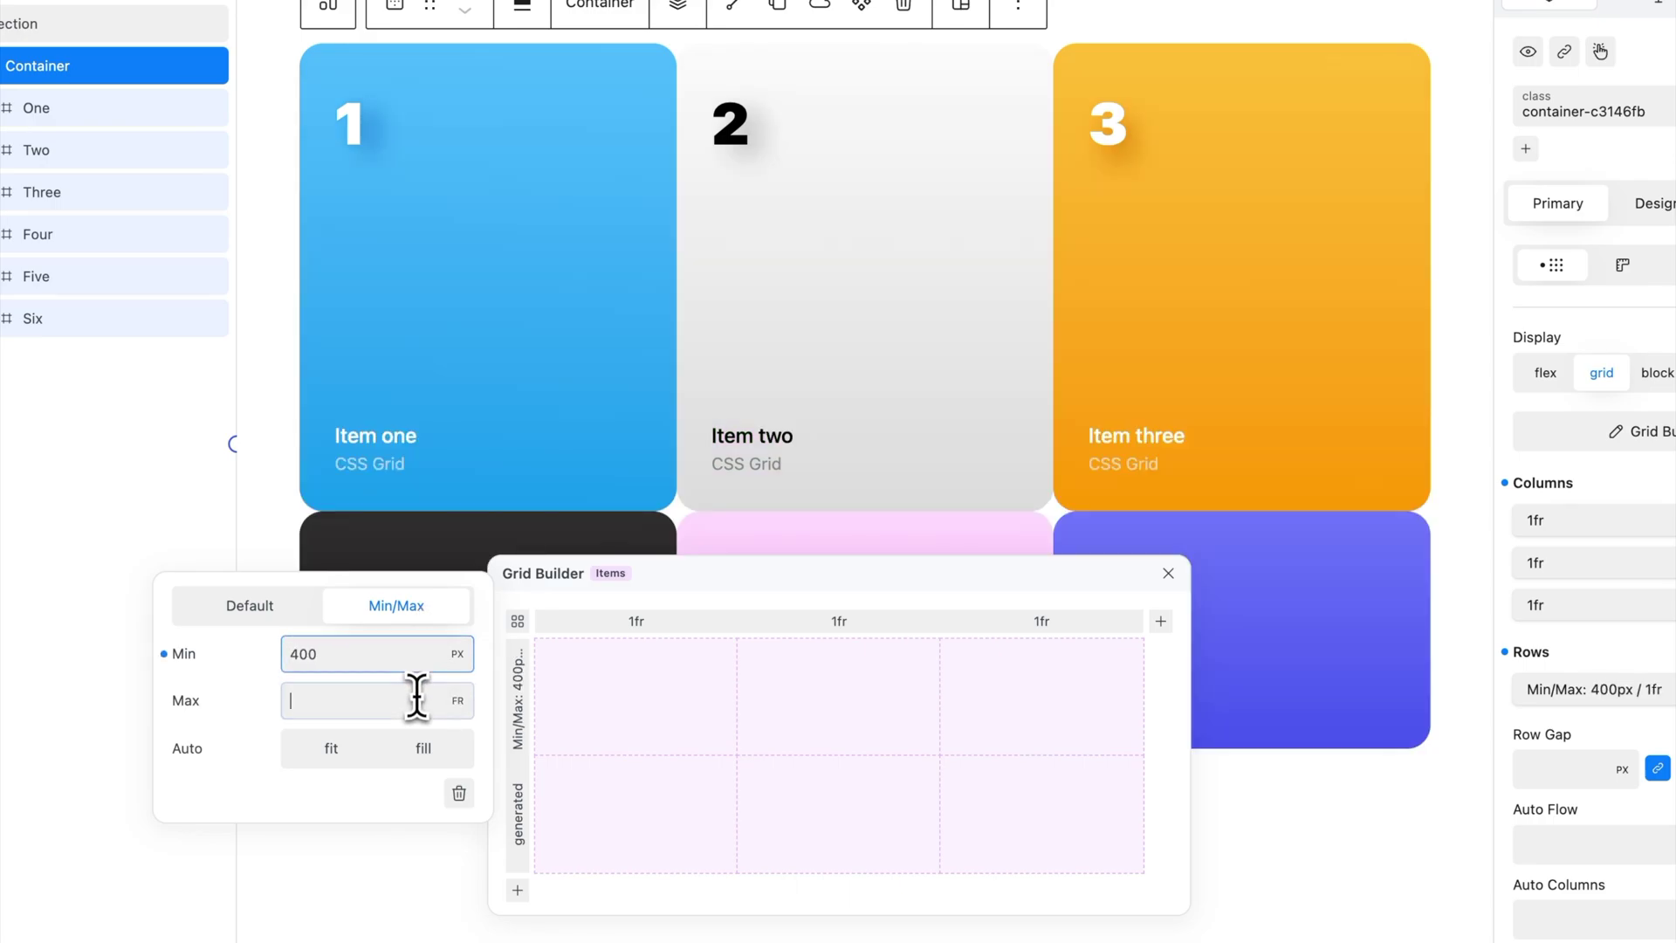
{"action": "type", "text": "500"}
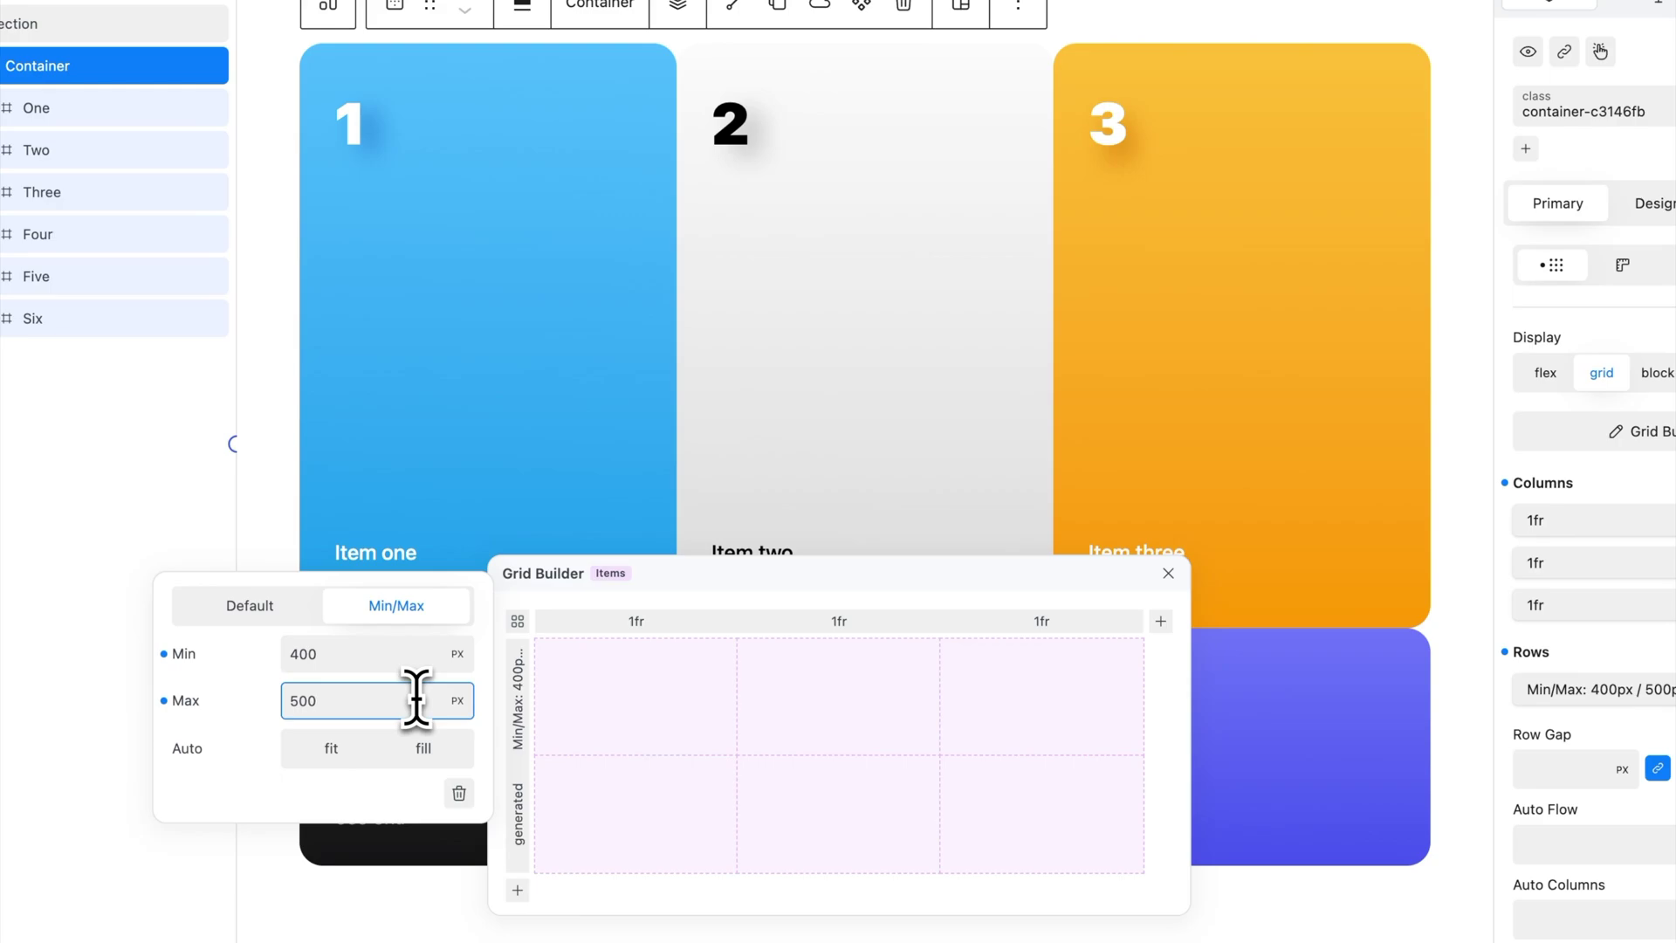
{"action": "left_click", "coordinate": [285, 609]}
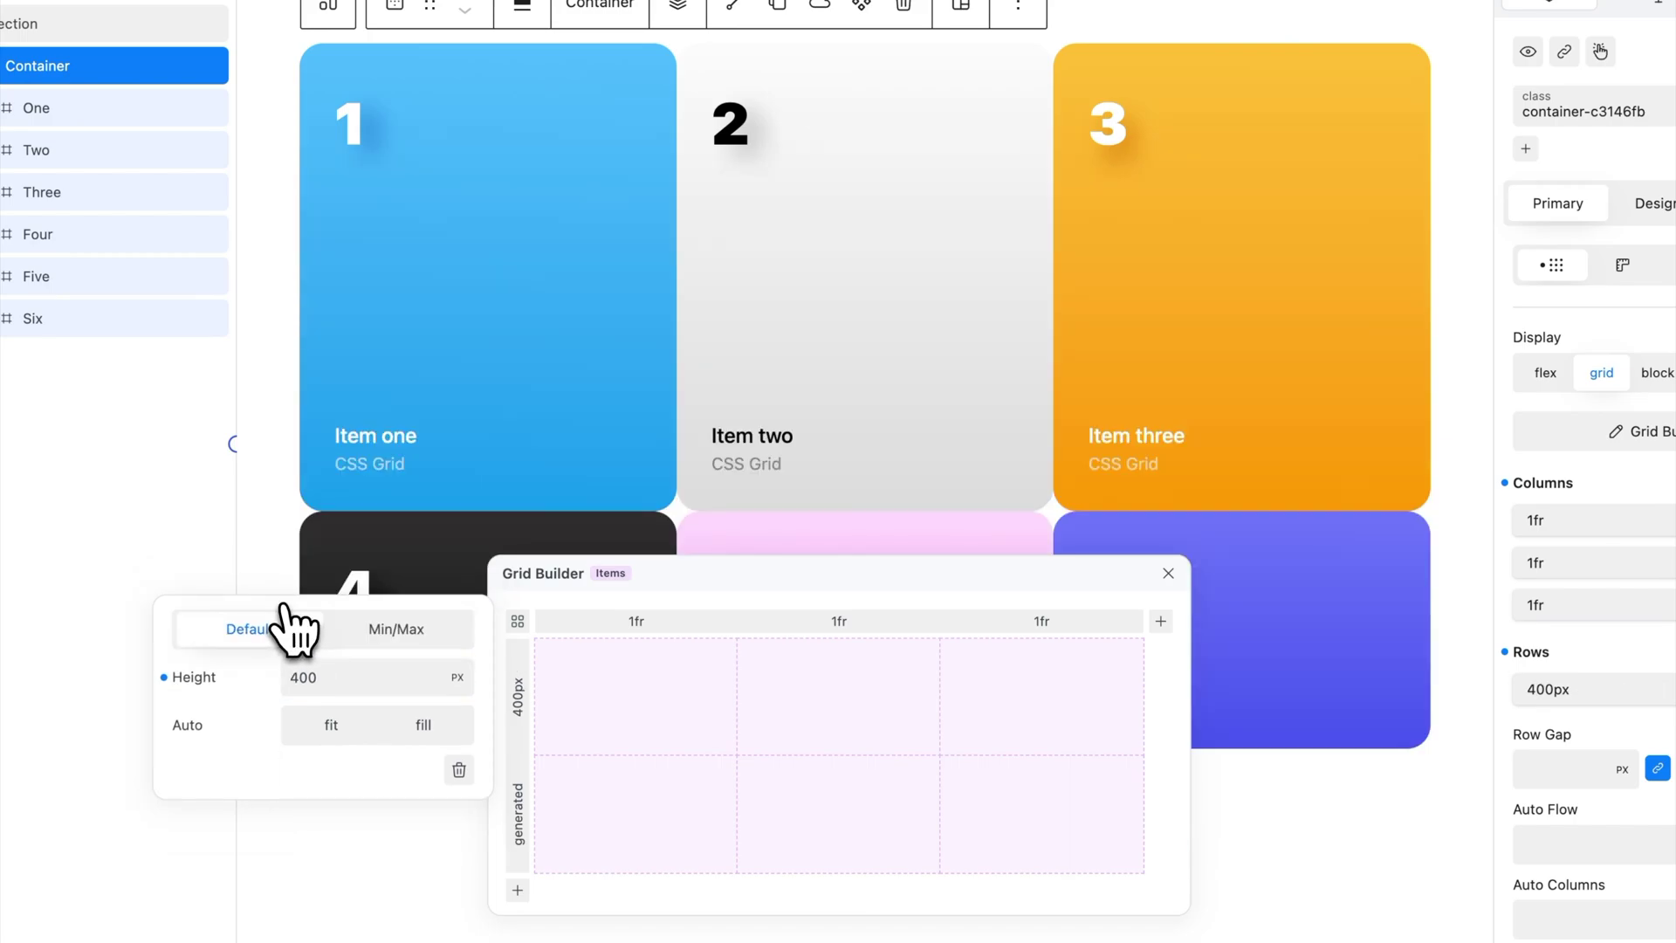
{"action": "left_click", "coordinate": [164, 678]}
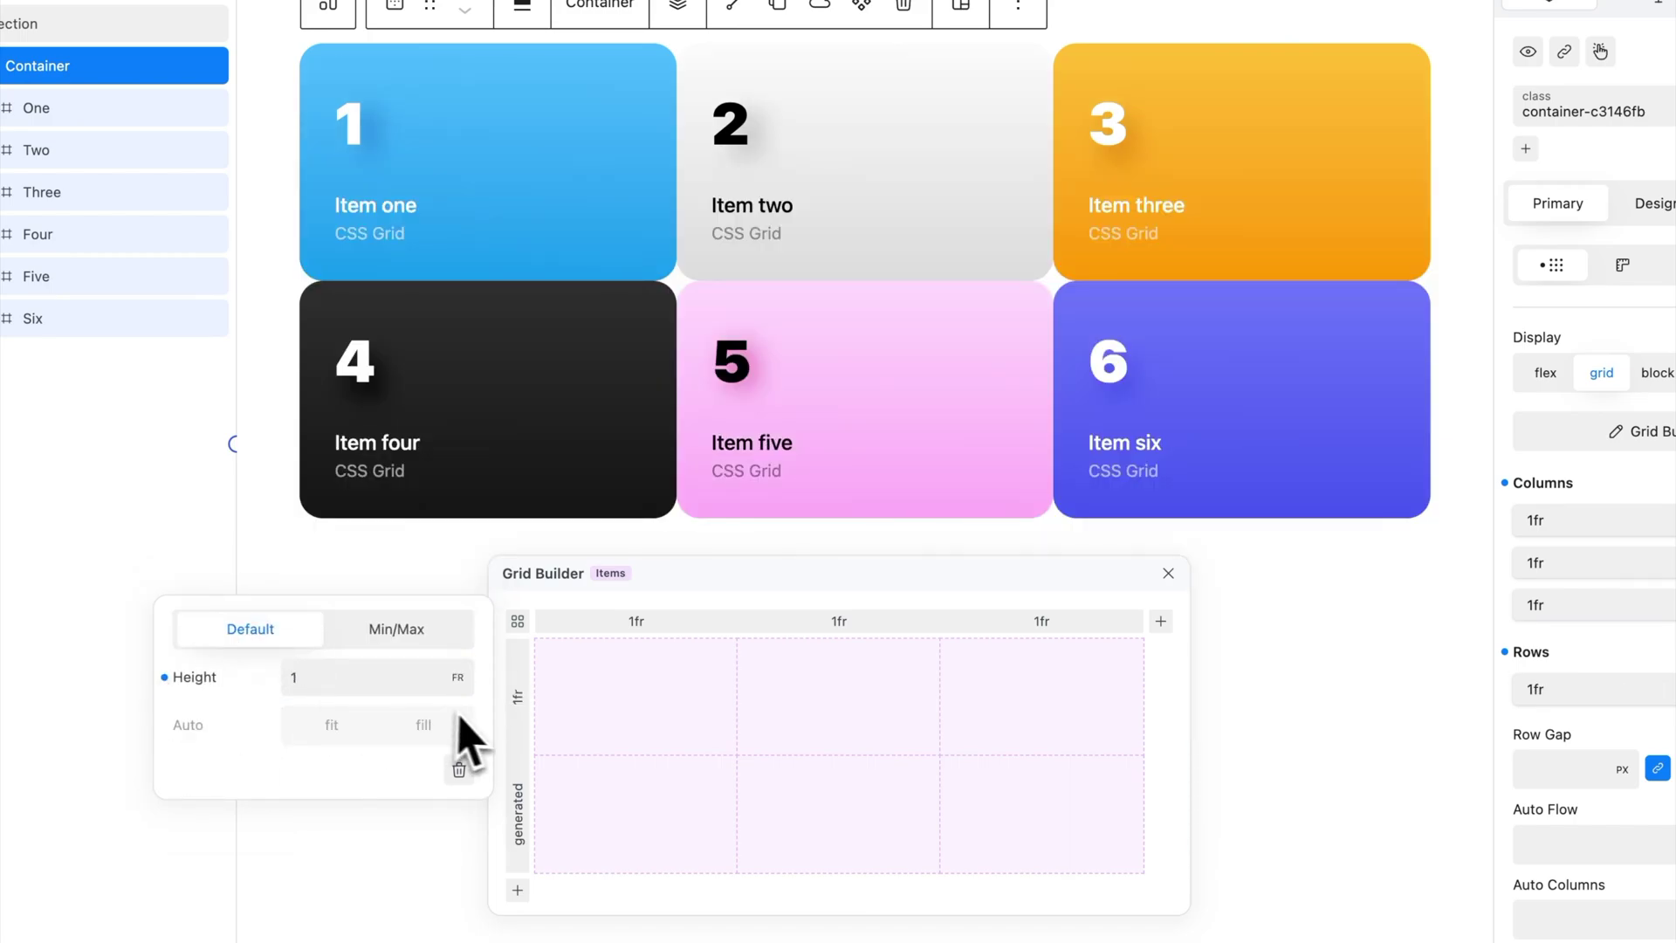
{"action": "left_click", "coordinate": [517, 739]}
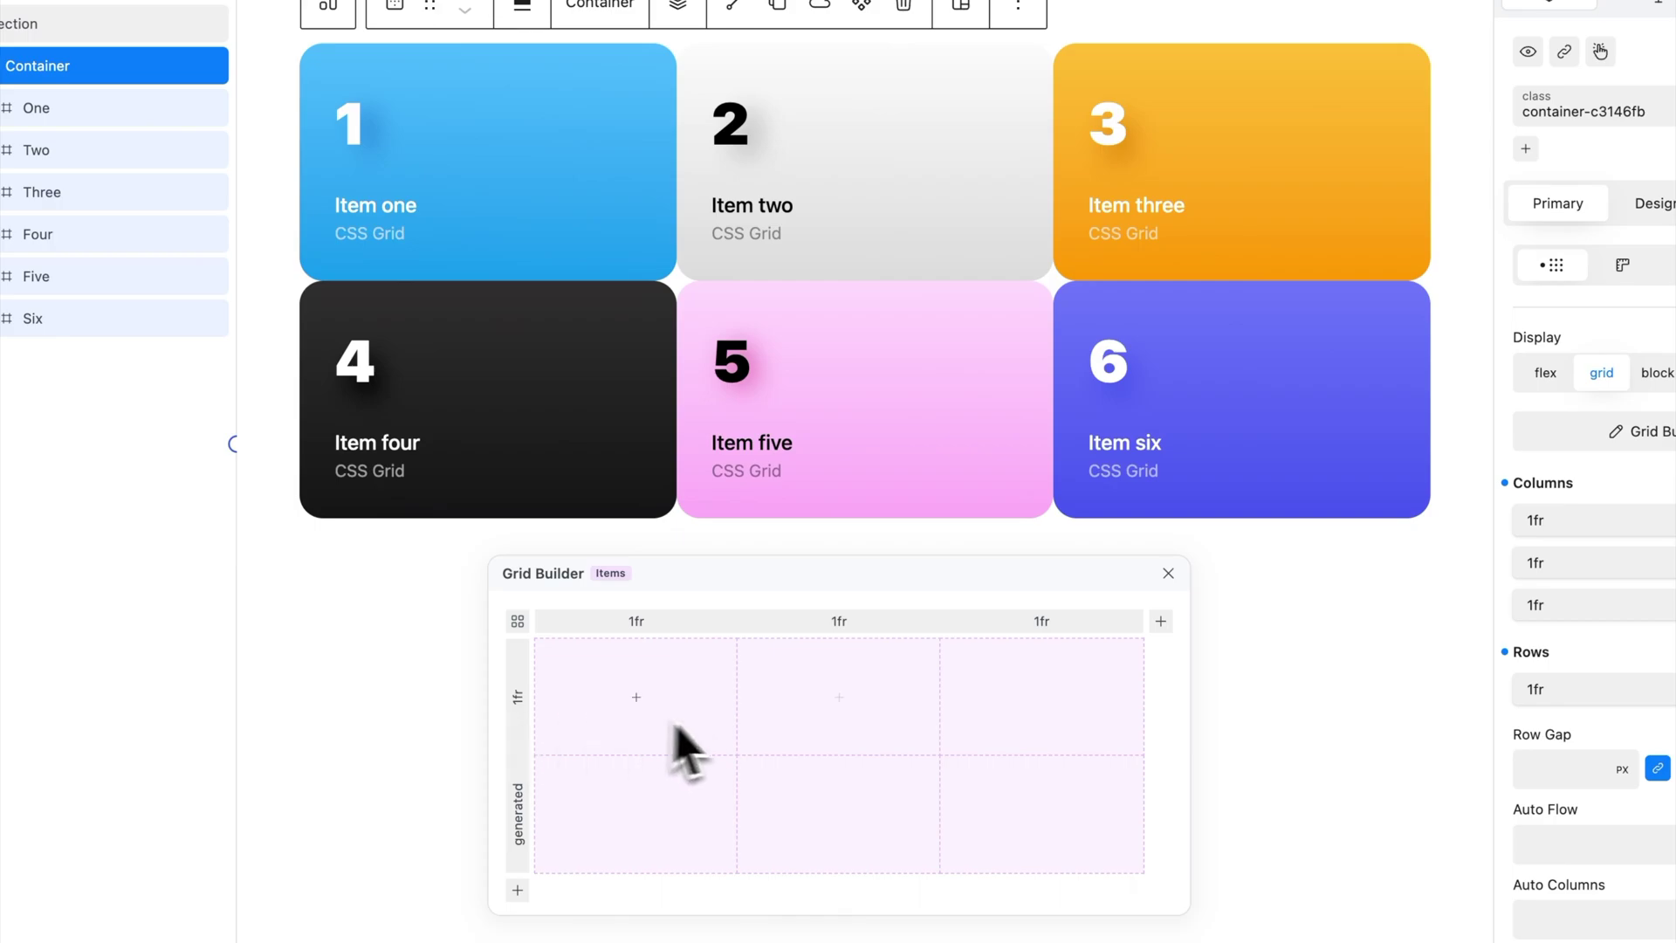
{"action": "left_click", "coordinate": [839, 722]}
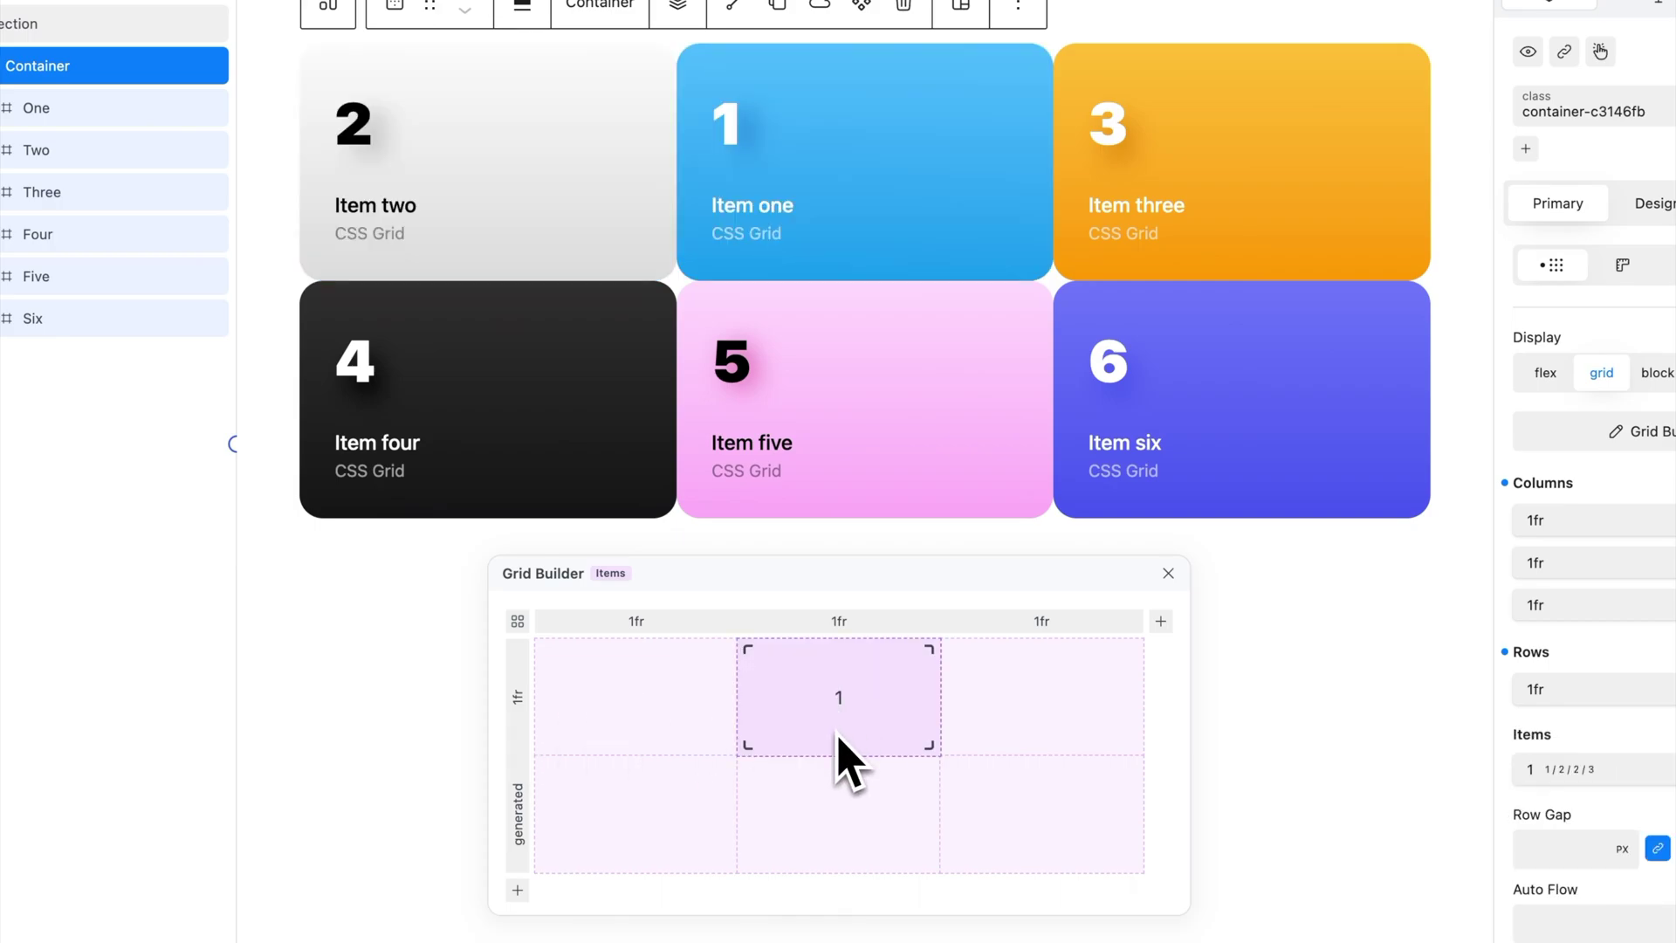
{"action": "left_click_drag", "start_coordinate": [928, 744], "coordinate": [978, 752]}
{"action": "left_click_drag", "start_coordinate": [1079, 747], "coordinate": [872, 797]}
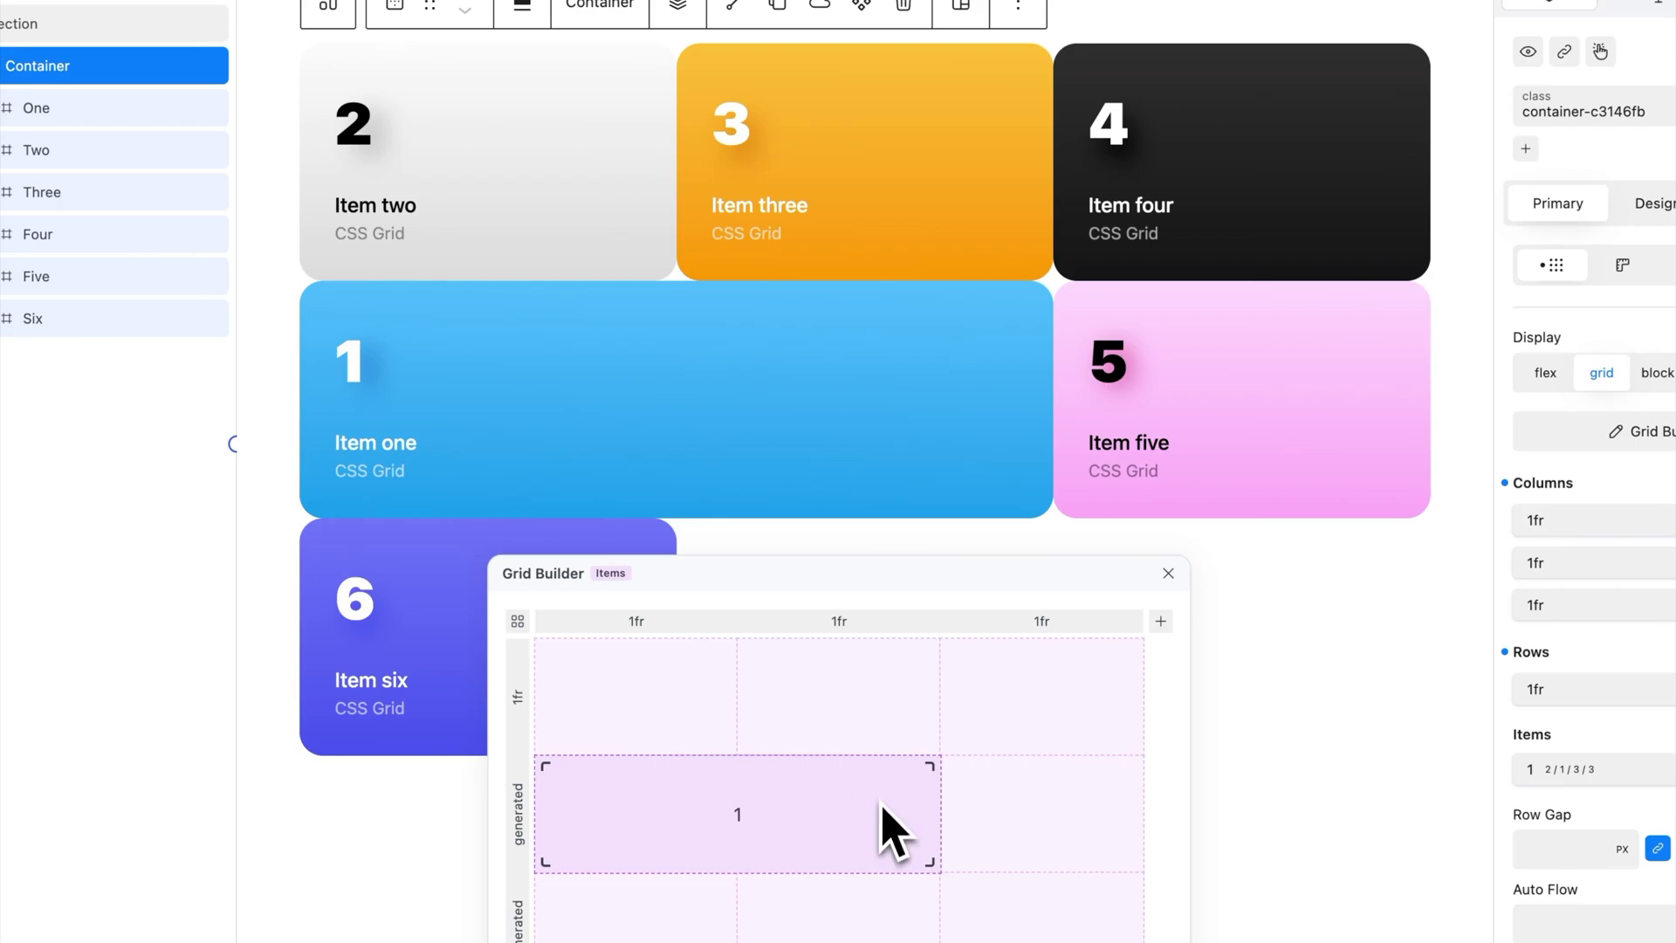
{"action": "left_click", "coordinate": [842, 725]}
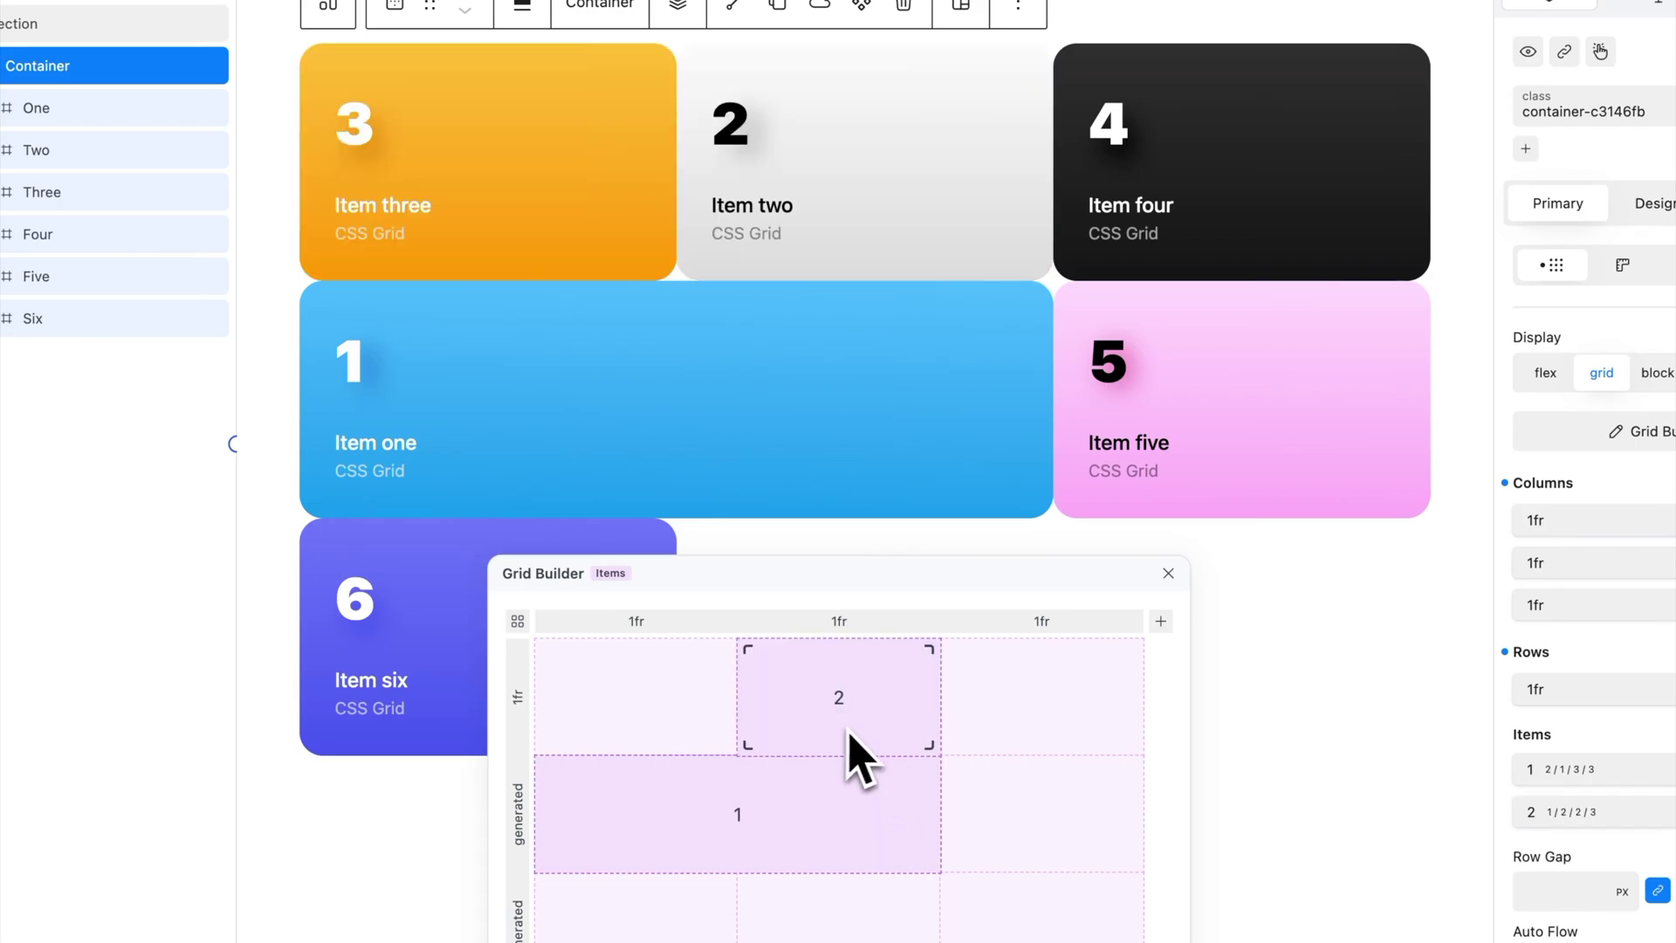
{"action": "left_click", "coordinate": [1038, 730]}
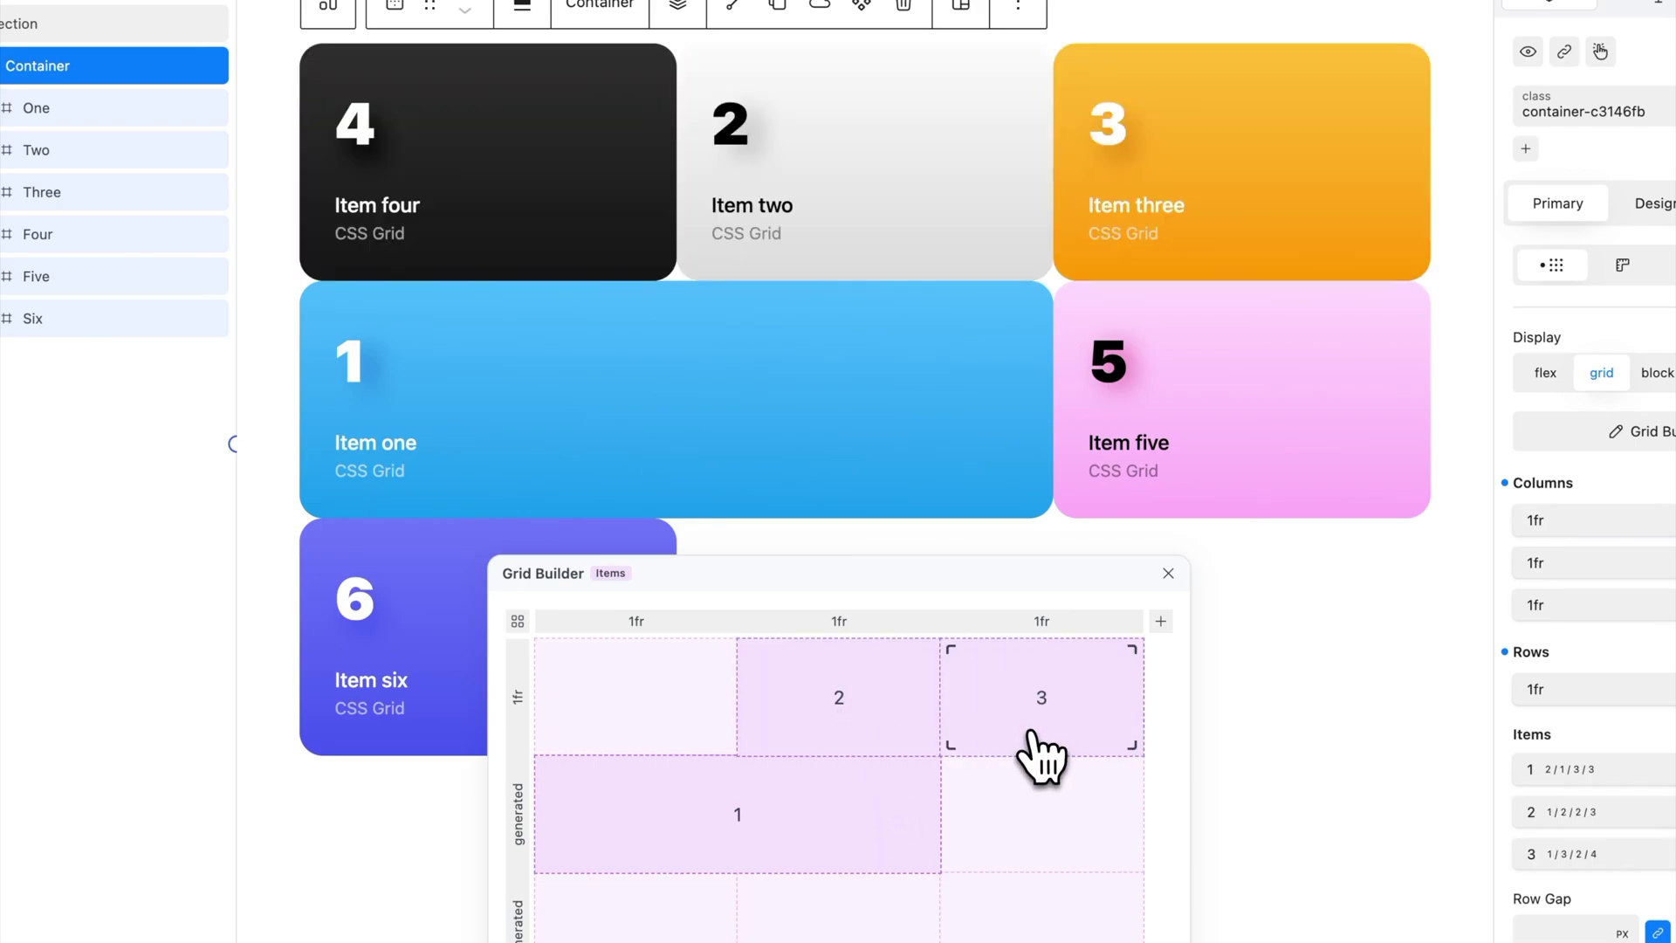
{"action": "left_click_drag", "start_coordinate": [1131, 748], "coordinate": [1125, 851]}
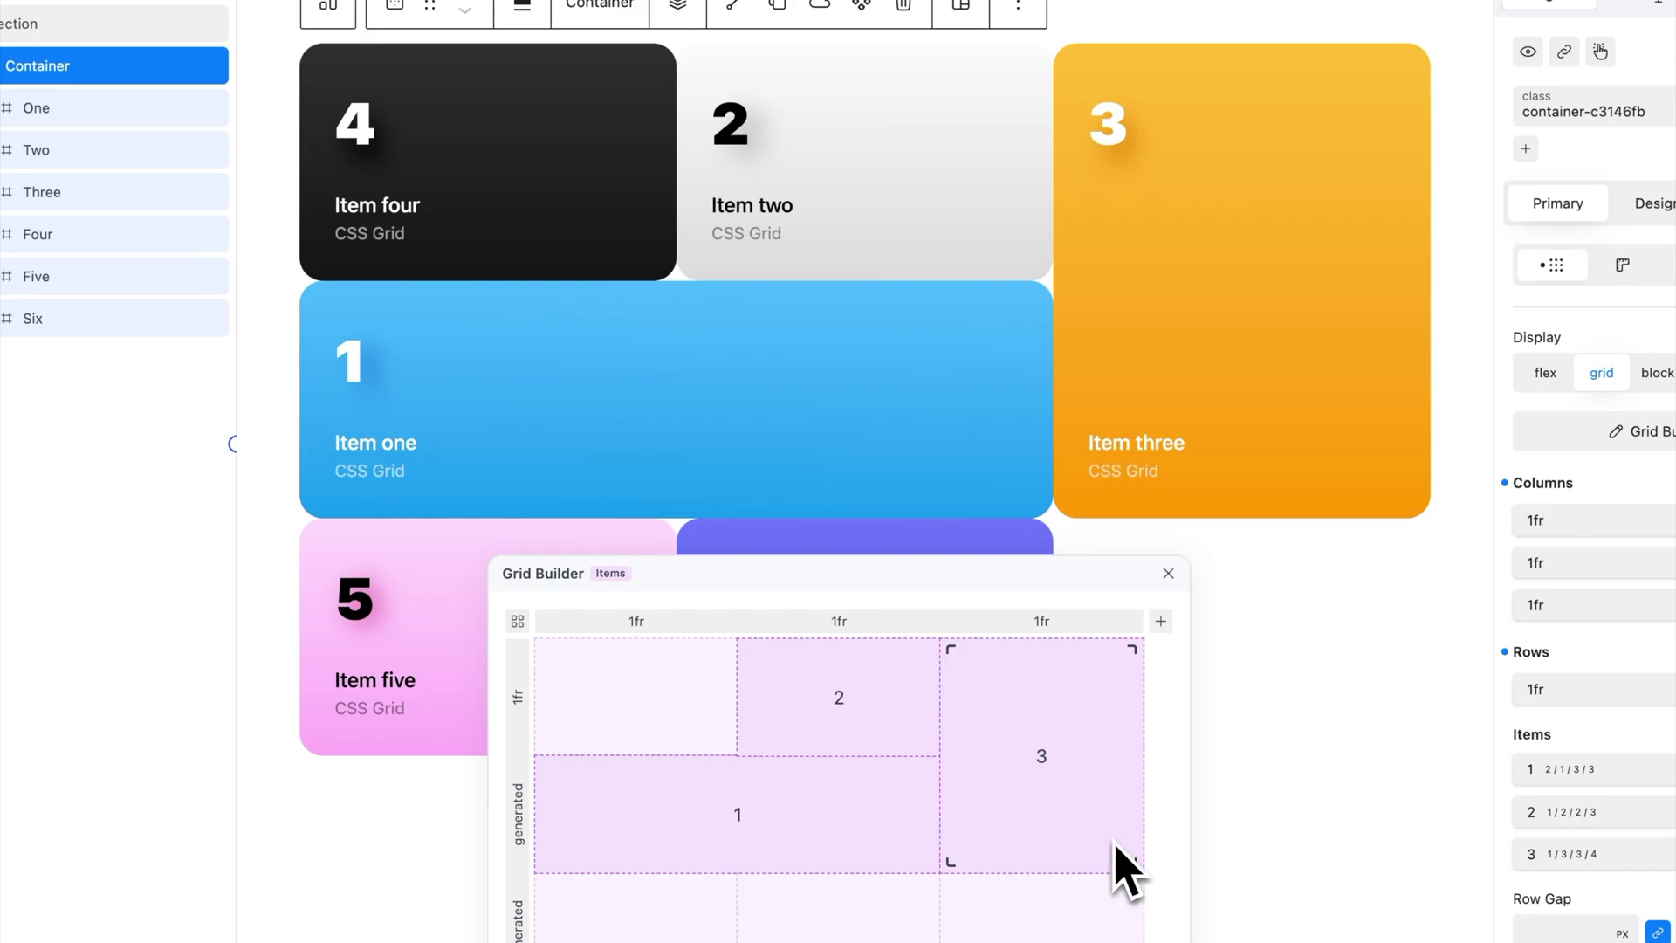
{"action": "mouse_move", "coordinate": [1047, 766]}
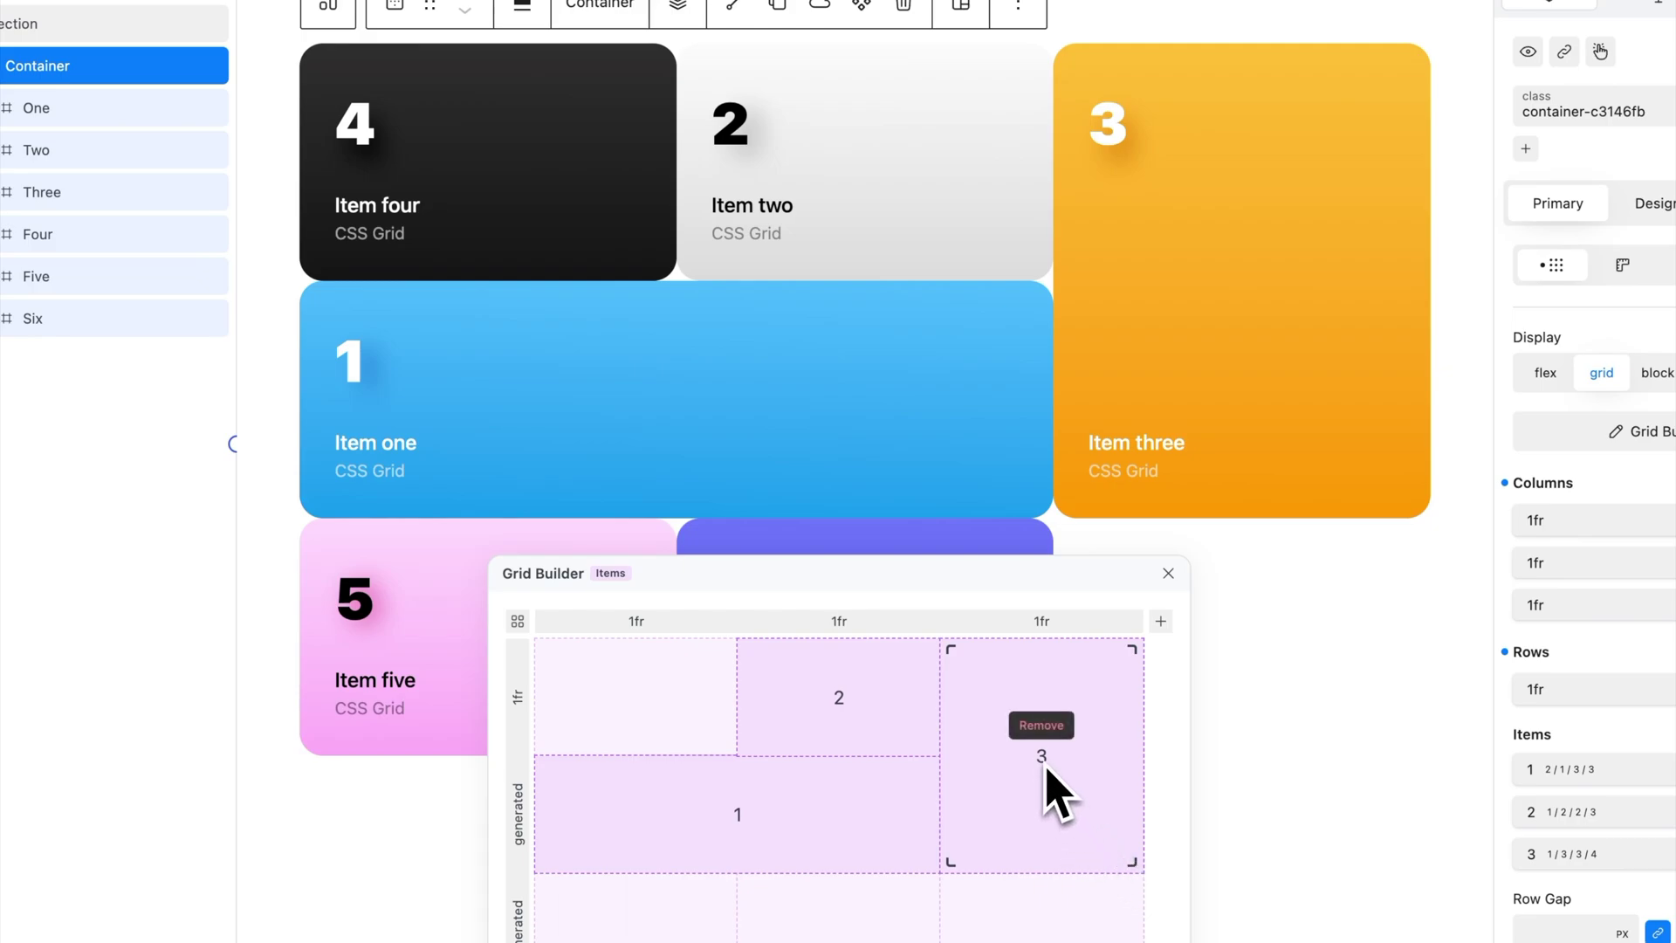
{"action": "left_click", "coordinate": [1044, 728]}
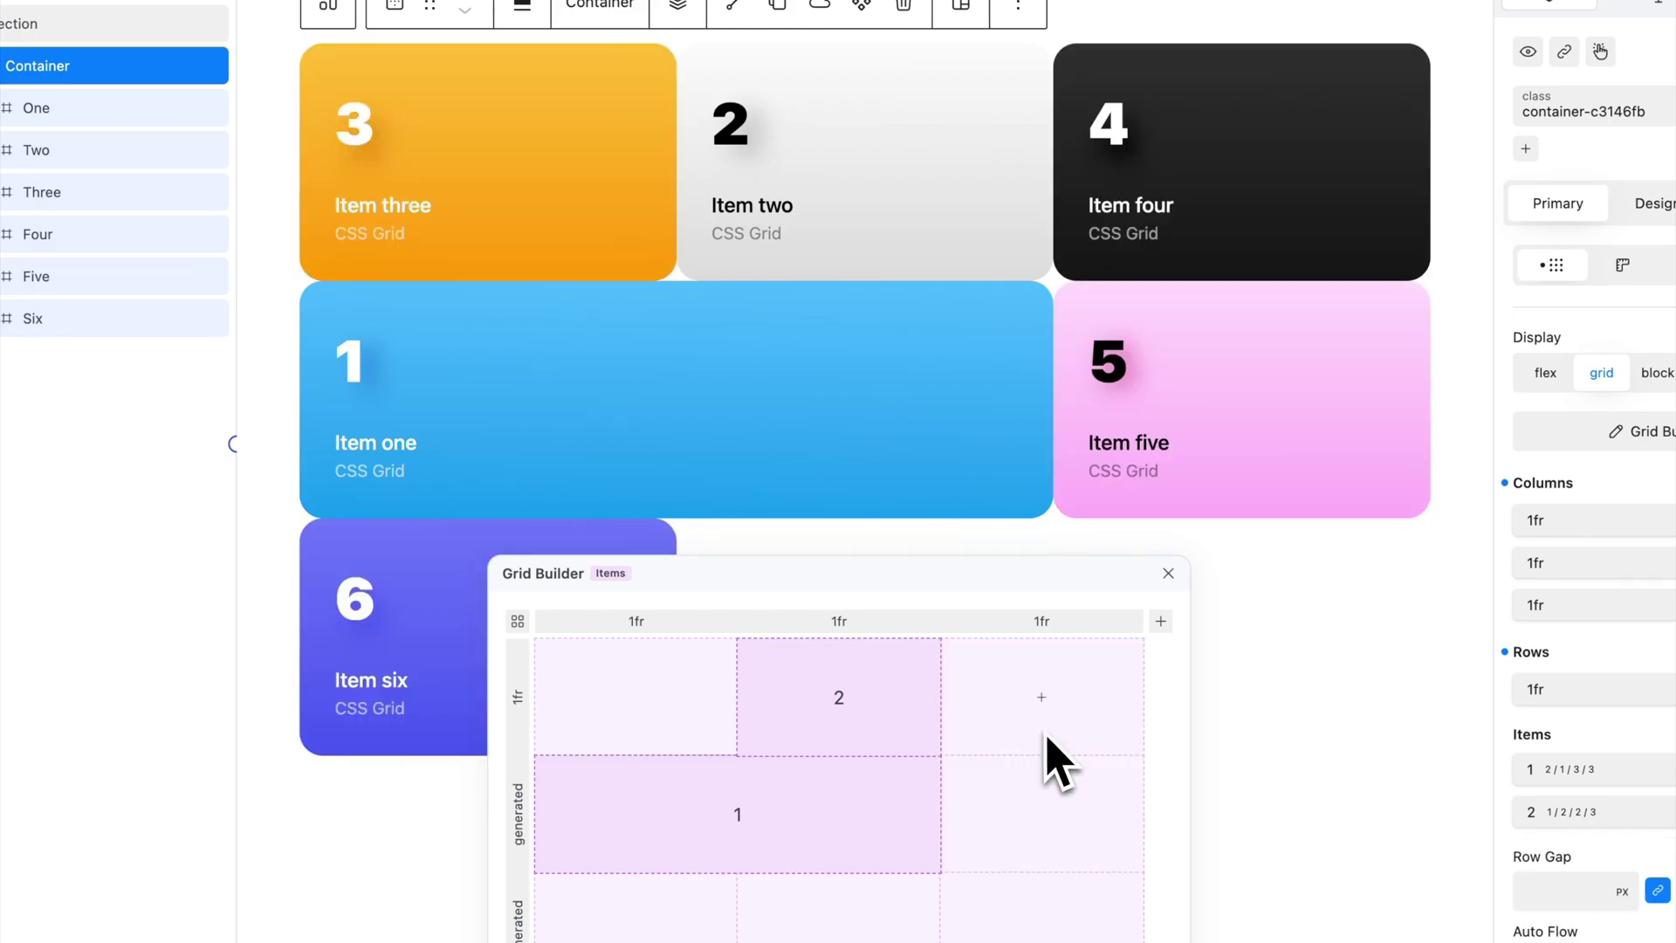
{"action": "mouse_move", "coordinate": [843, 703]}
{"action": "left_click", "coordinate": [843, 672]}
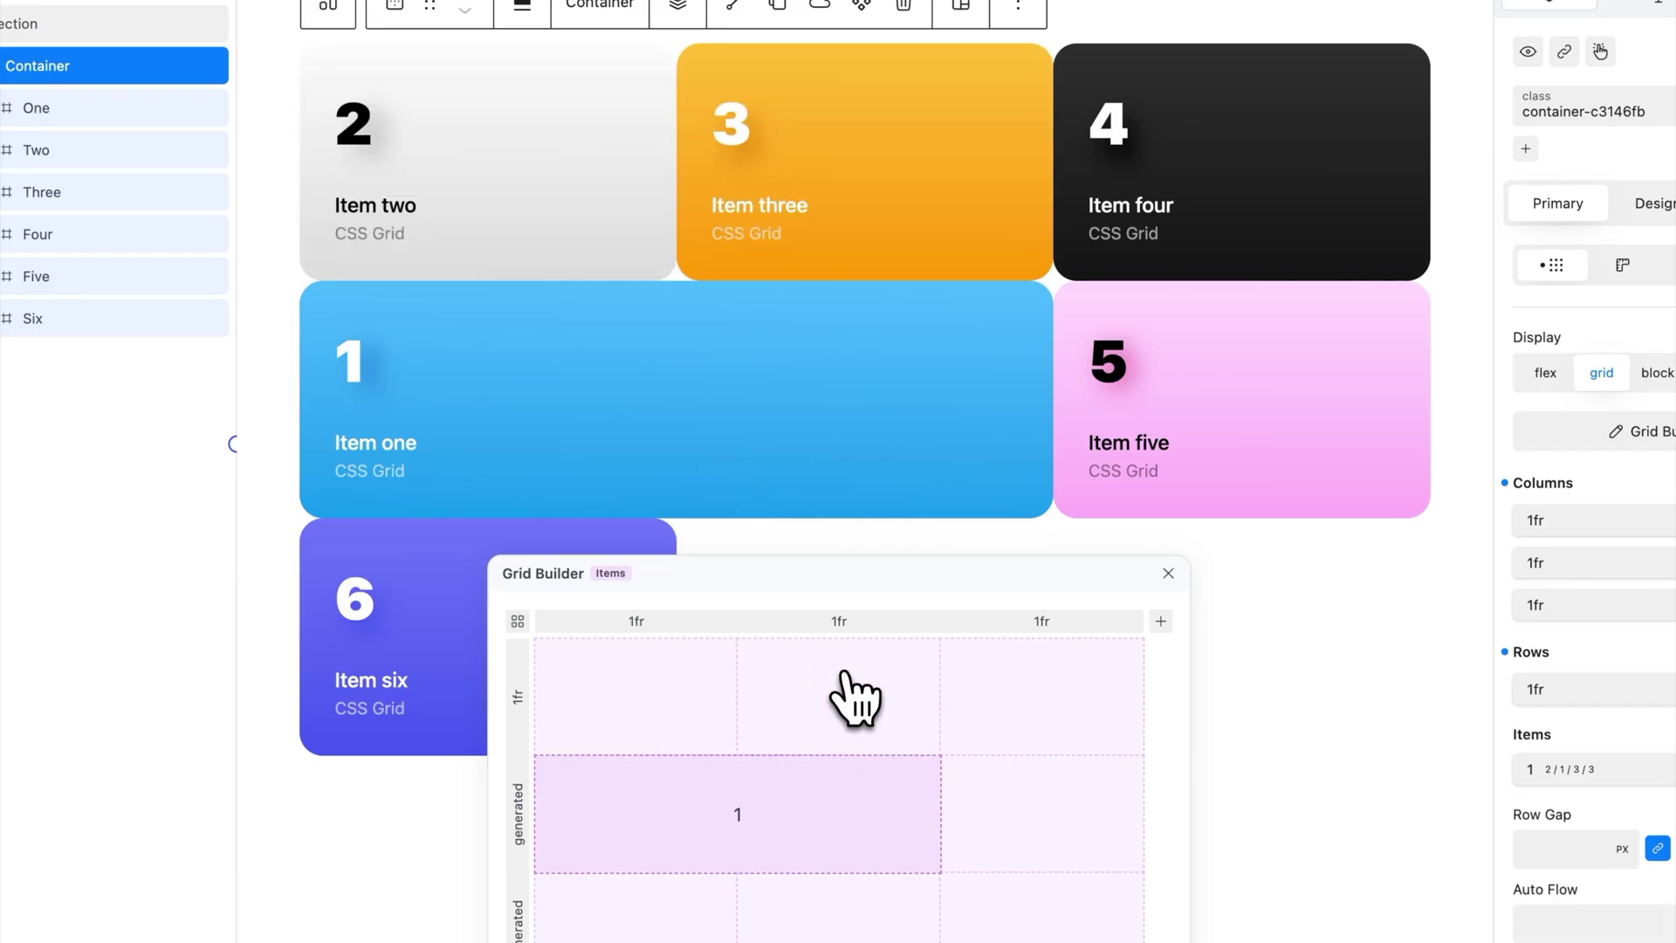
{"action": "left_click", "coordinate": [740, 786]}
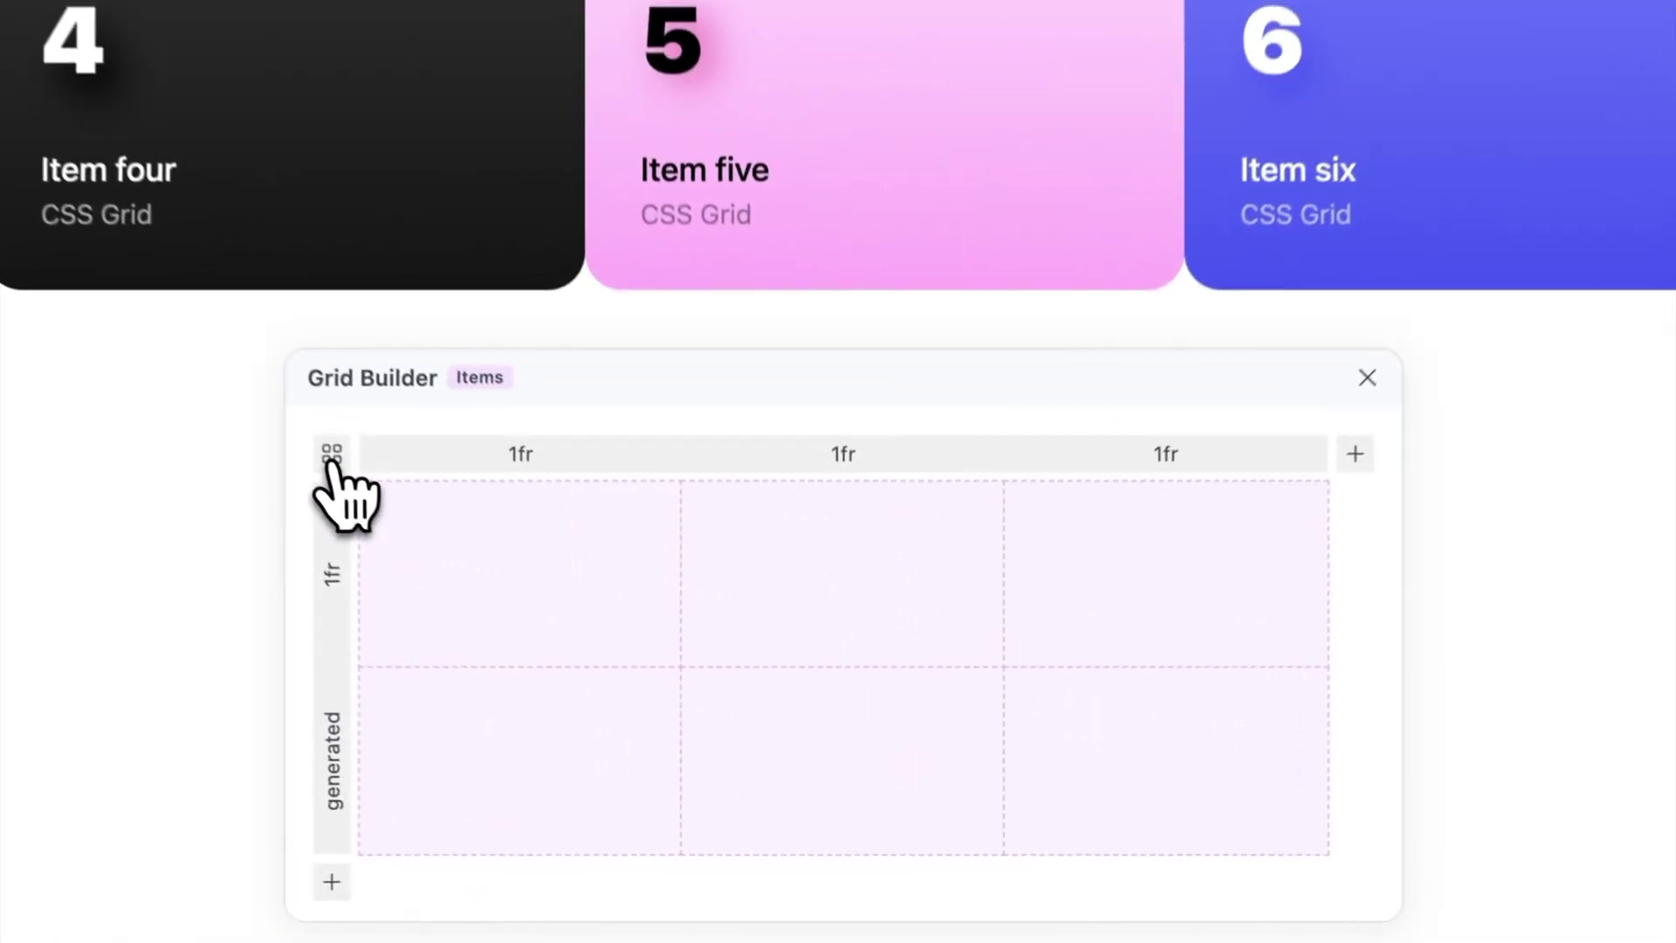
Step: In Areas mode, create two grid areas and widen area-1 into the middle column
{"action": "left_click", "coordinate": [518, 621]}
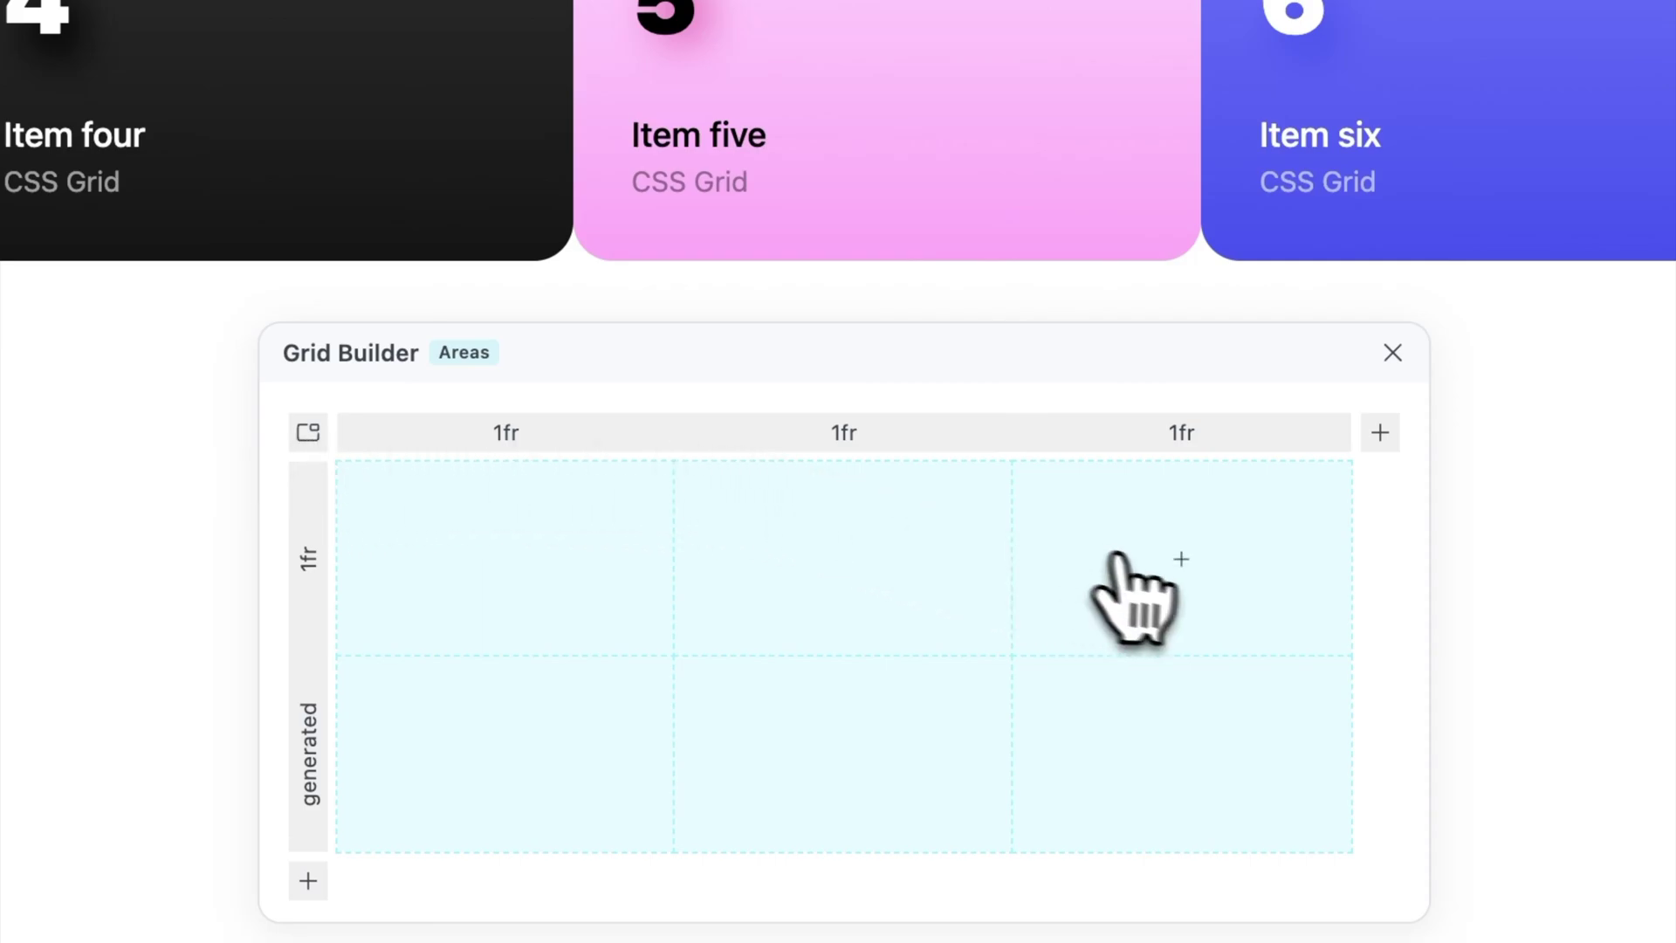
{"action": "left_click", "coordinate": [1183, 586]}
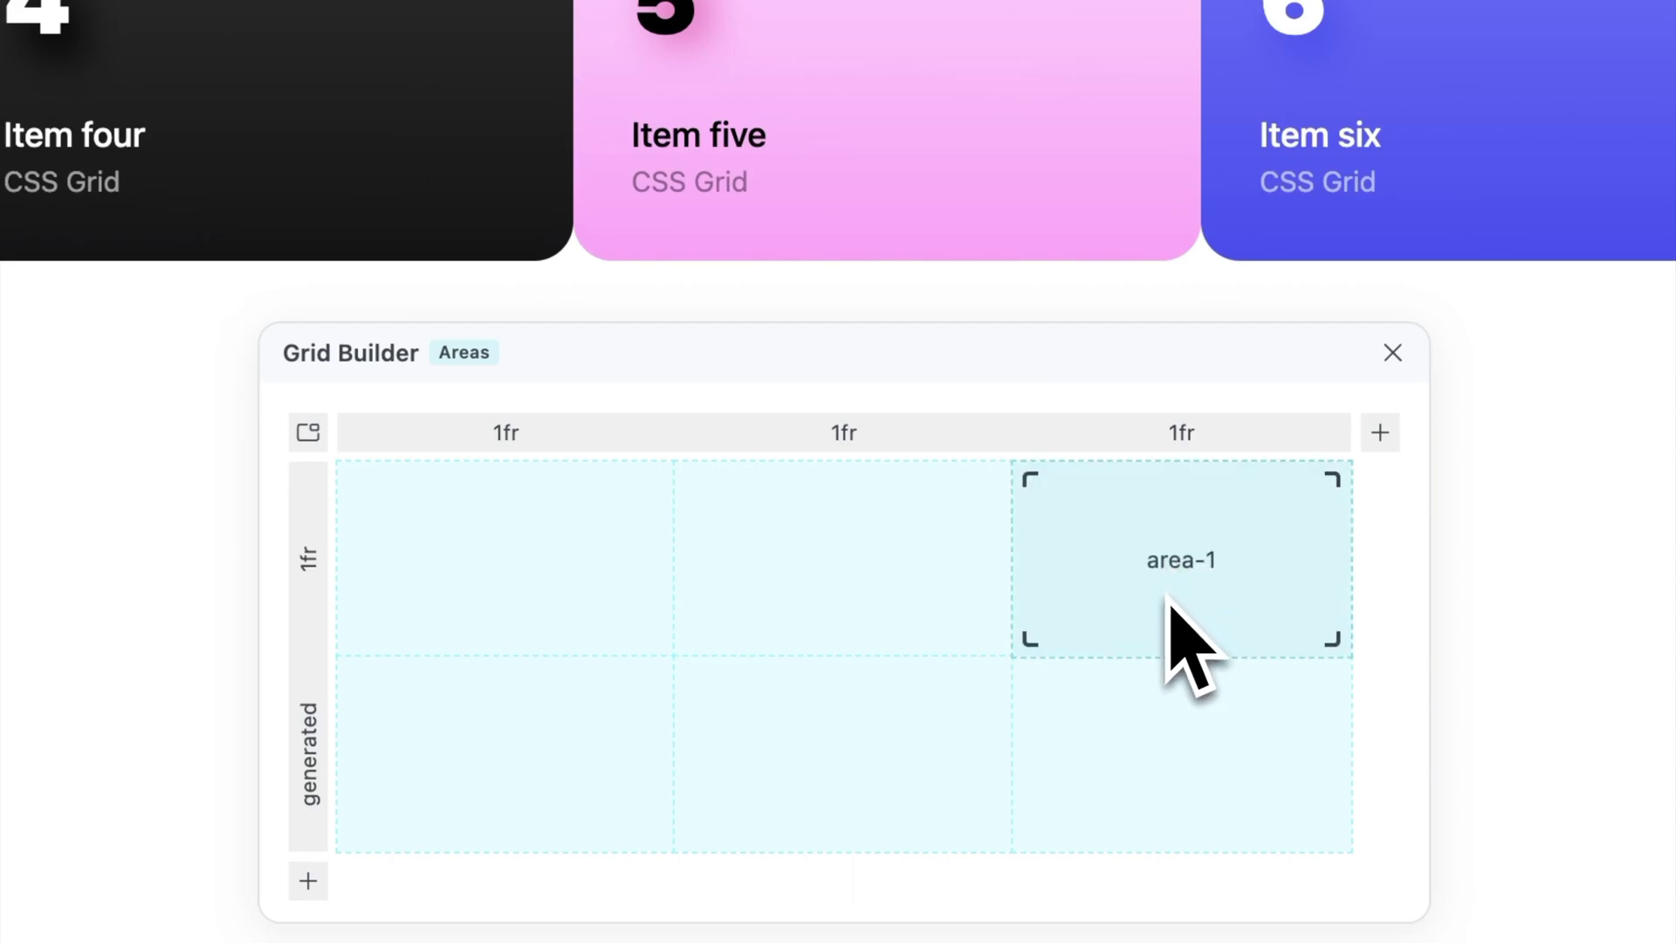
{"action": "left_click", "coordinate": [865, 768]}
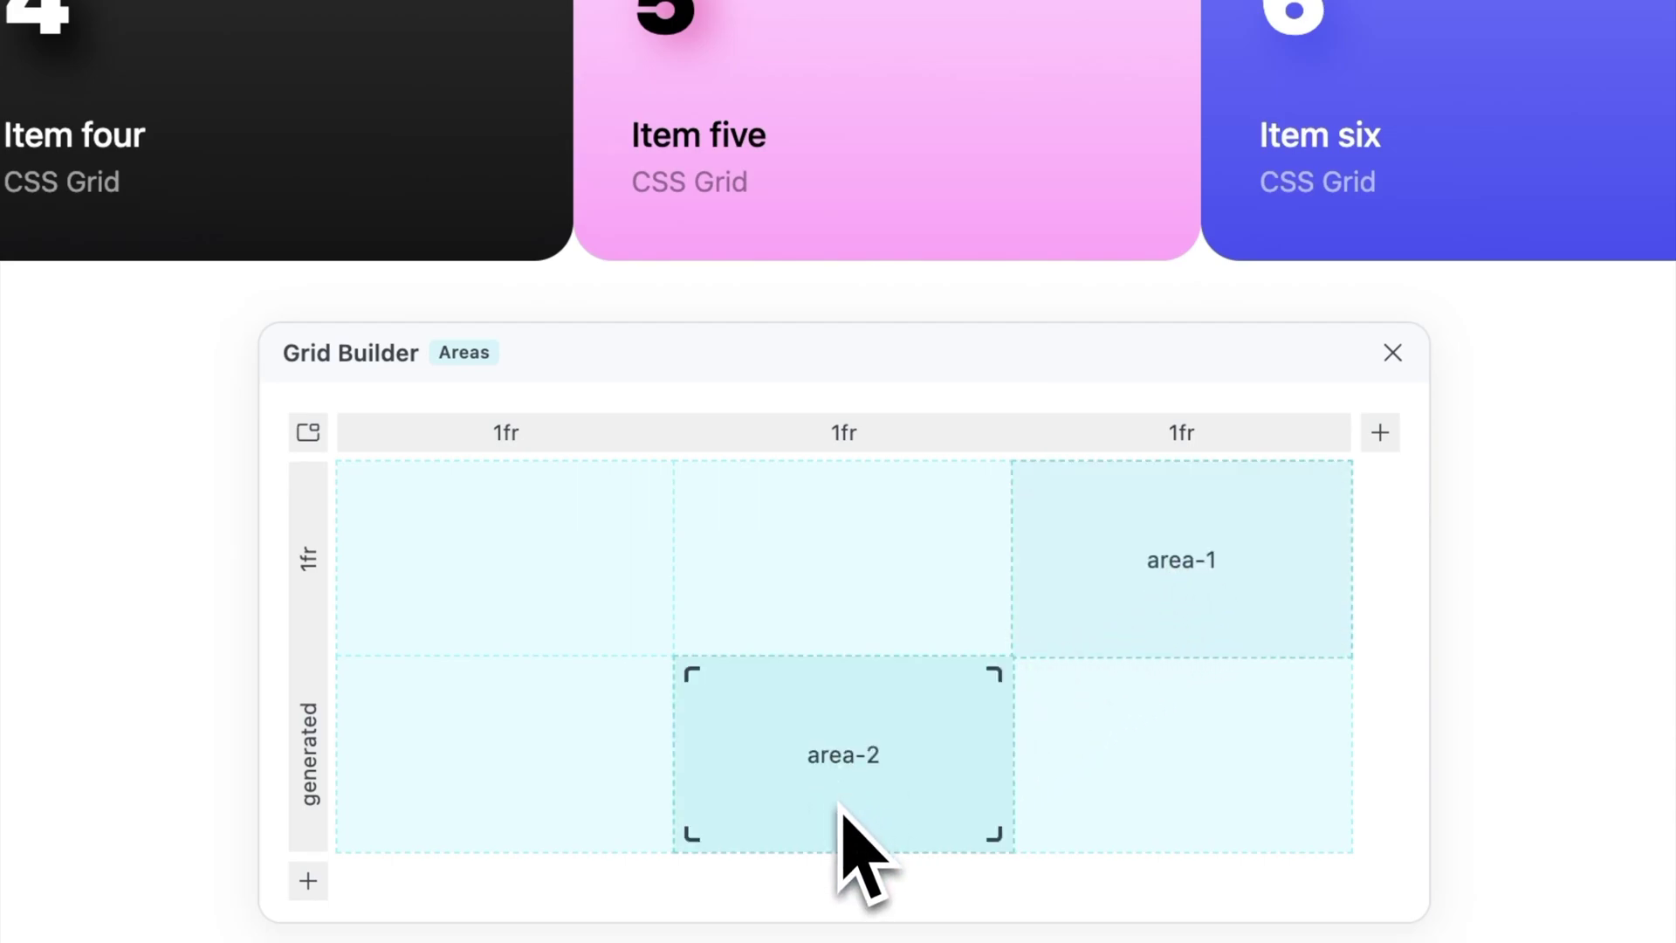
{"action": "left_click_drag", "start_coordinate": [1004, 654], "coordinate": [561, 589]}
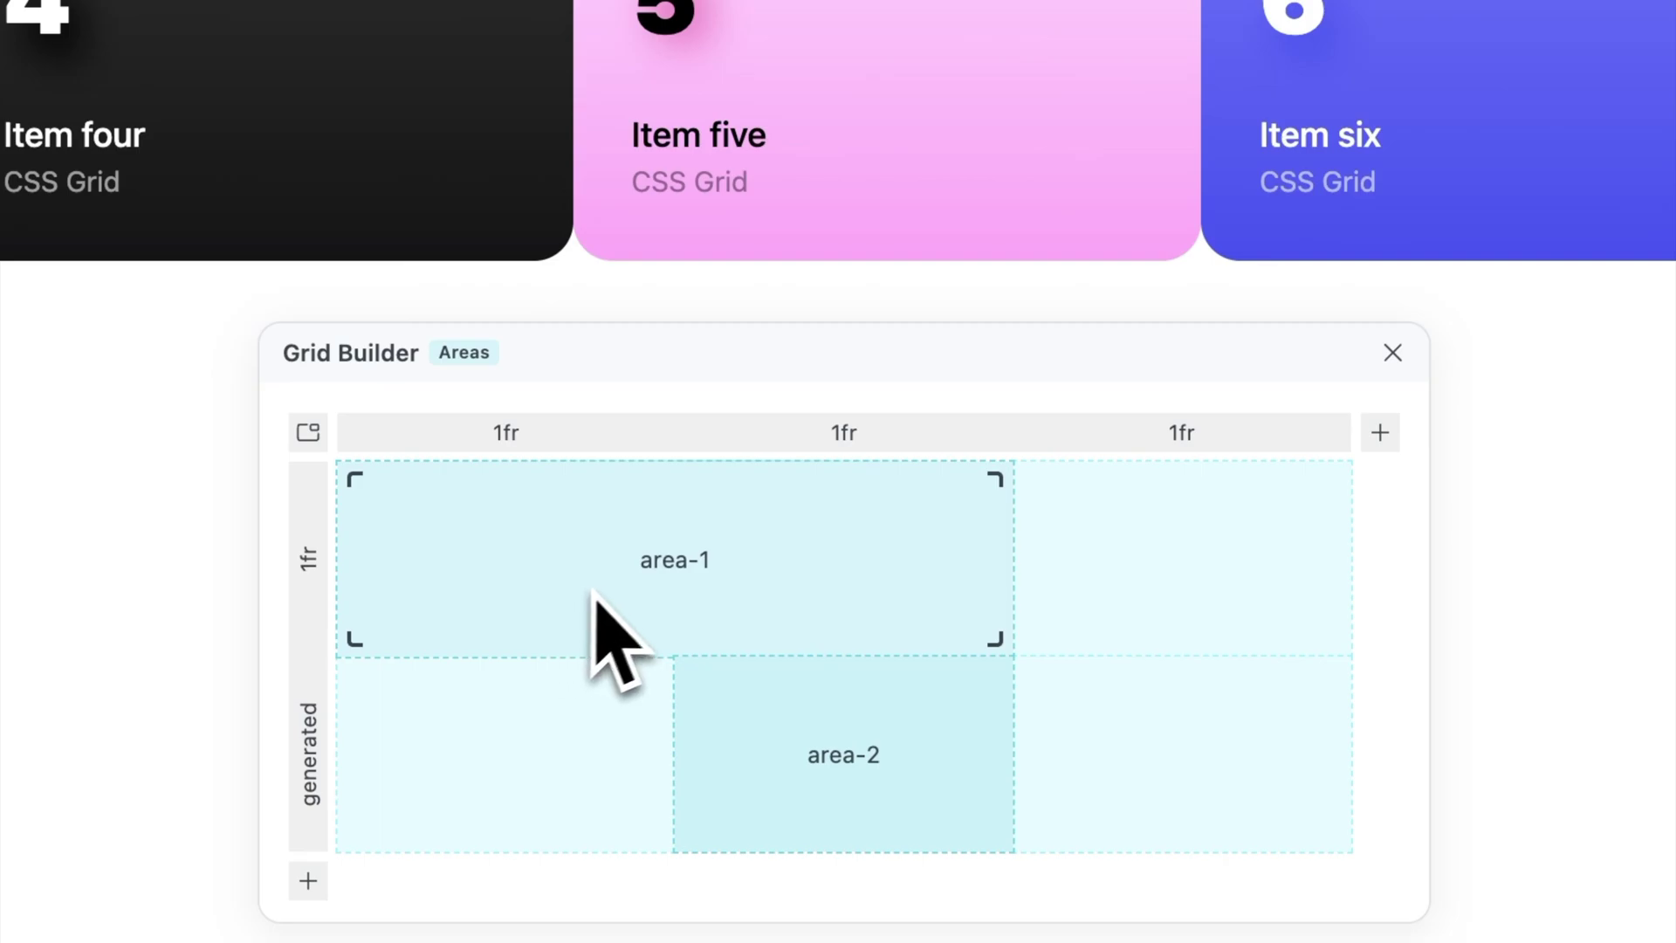
Step: Rename area-1 to 'home' and area-2 to 'about', then remove the about area
{"action": "left_click_drag", "start_coordinate": [710, 561], "coordinate": [655, 568]}
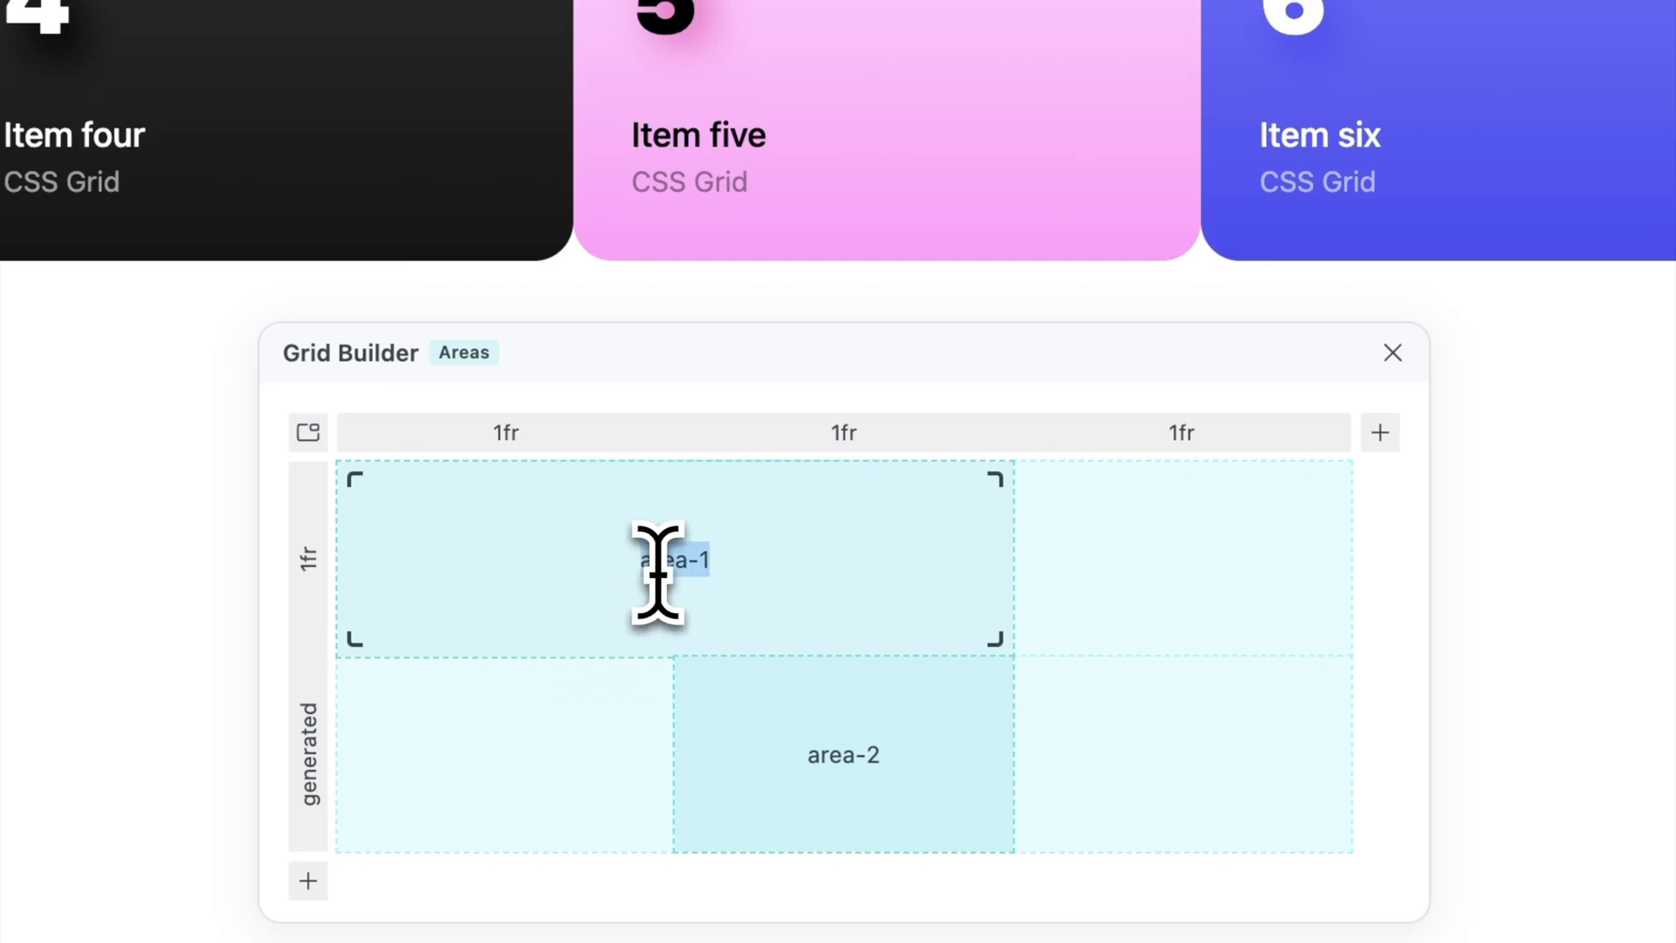
{"action": "key", "text": "ctrl+a"}
{"action": "type", "text": "home"}
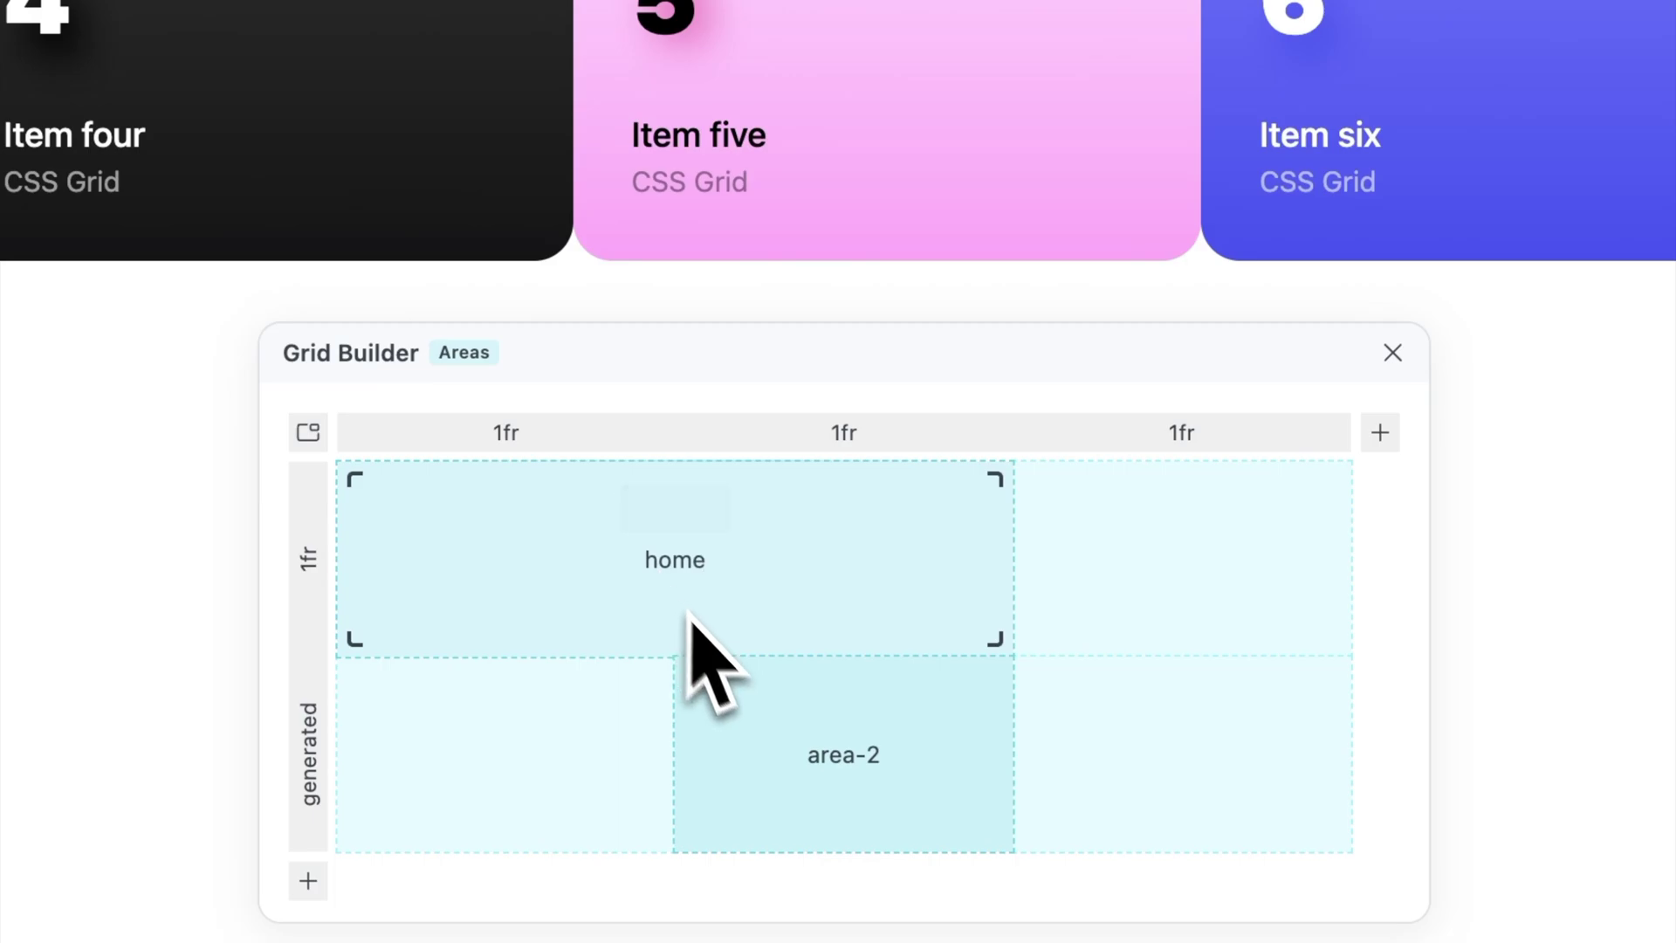
{"action": "left_click_drag", "start_coordinate": [819, 756], "coordinate": [879, 756]}
{"action": "type", "text": "bout"}
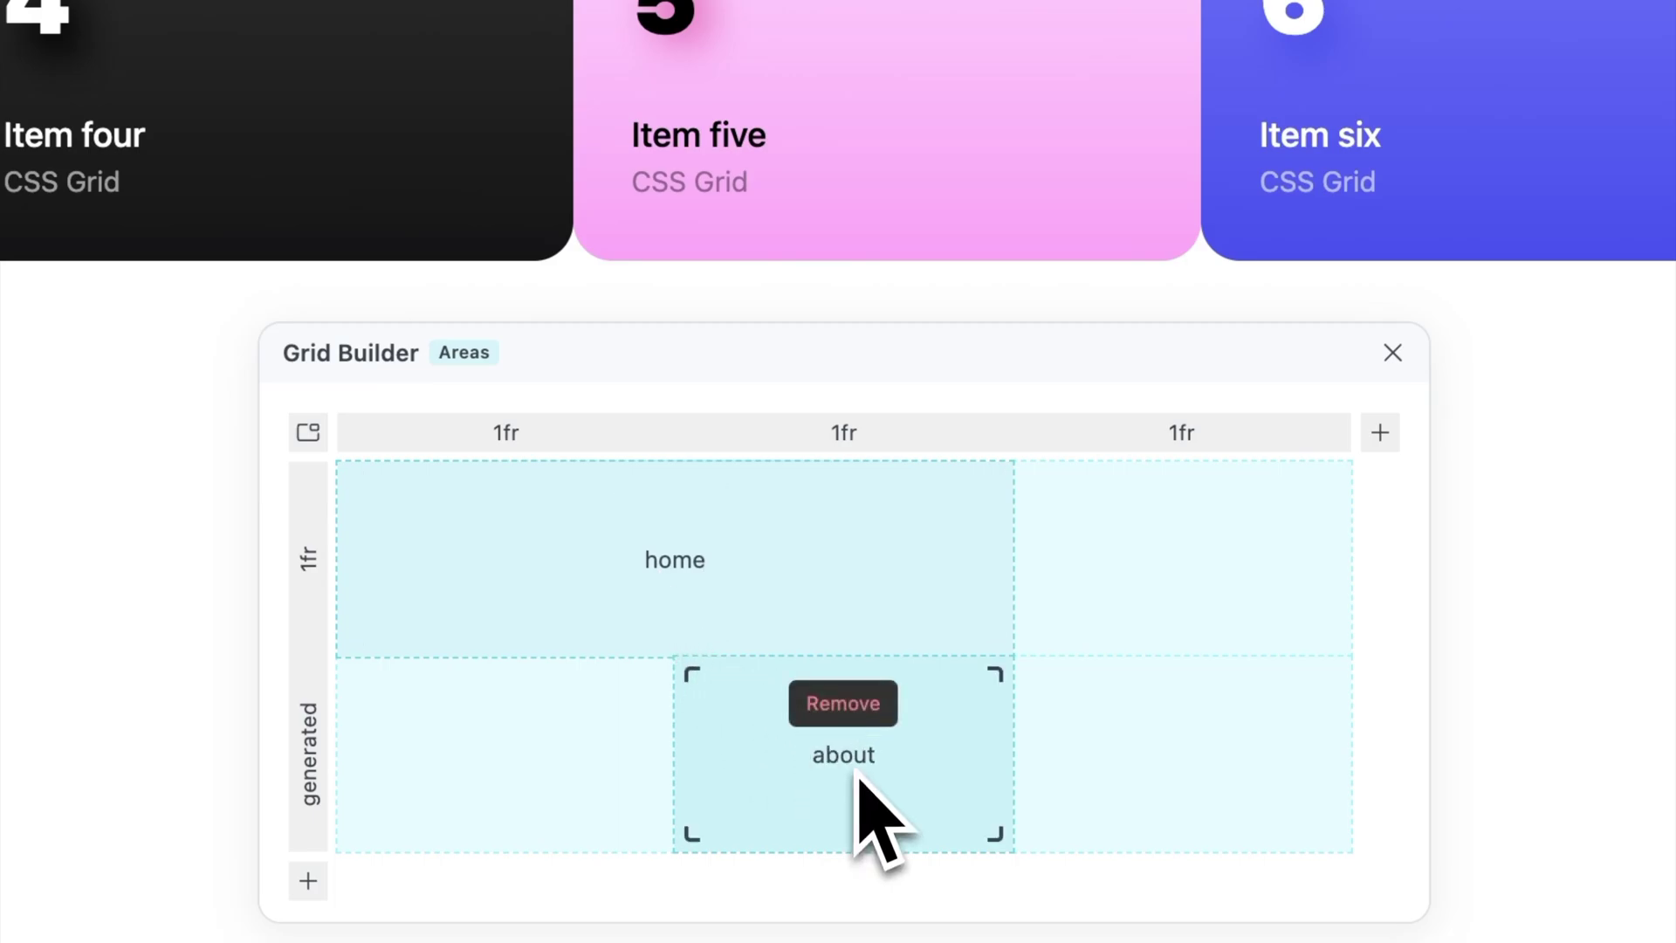
{"action": "left_click", "coordinate": [860, 718]}
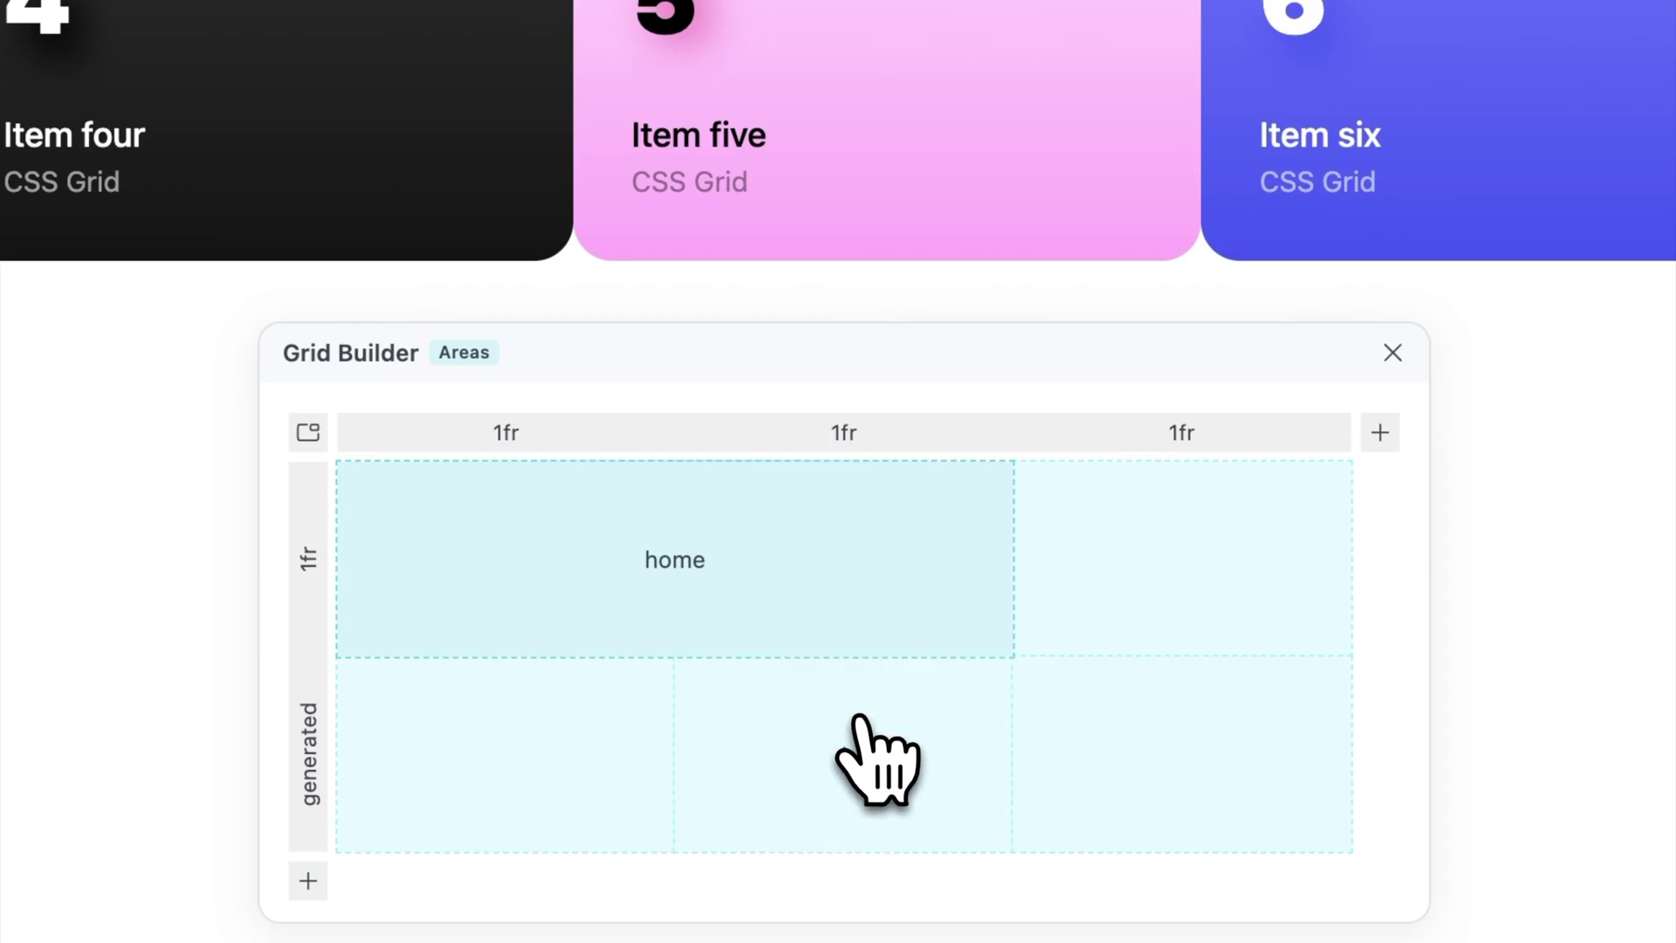
Step: In Items mode, add Item 1 and assign it to the home area
{"action": "left_click", "coordinate": [310, 435]}
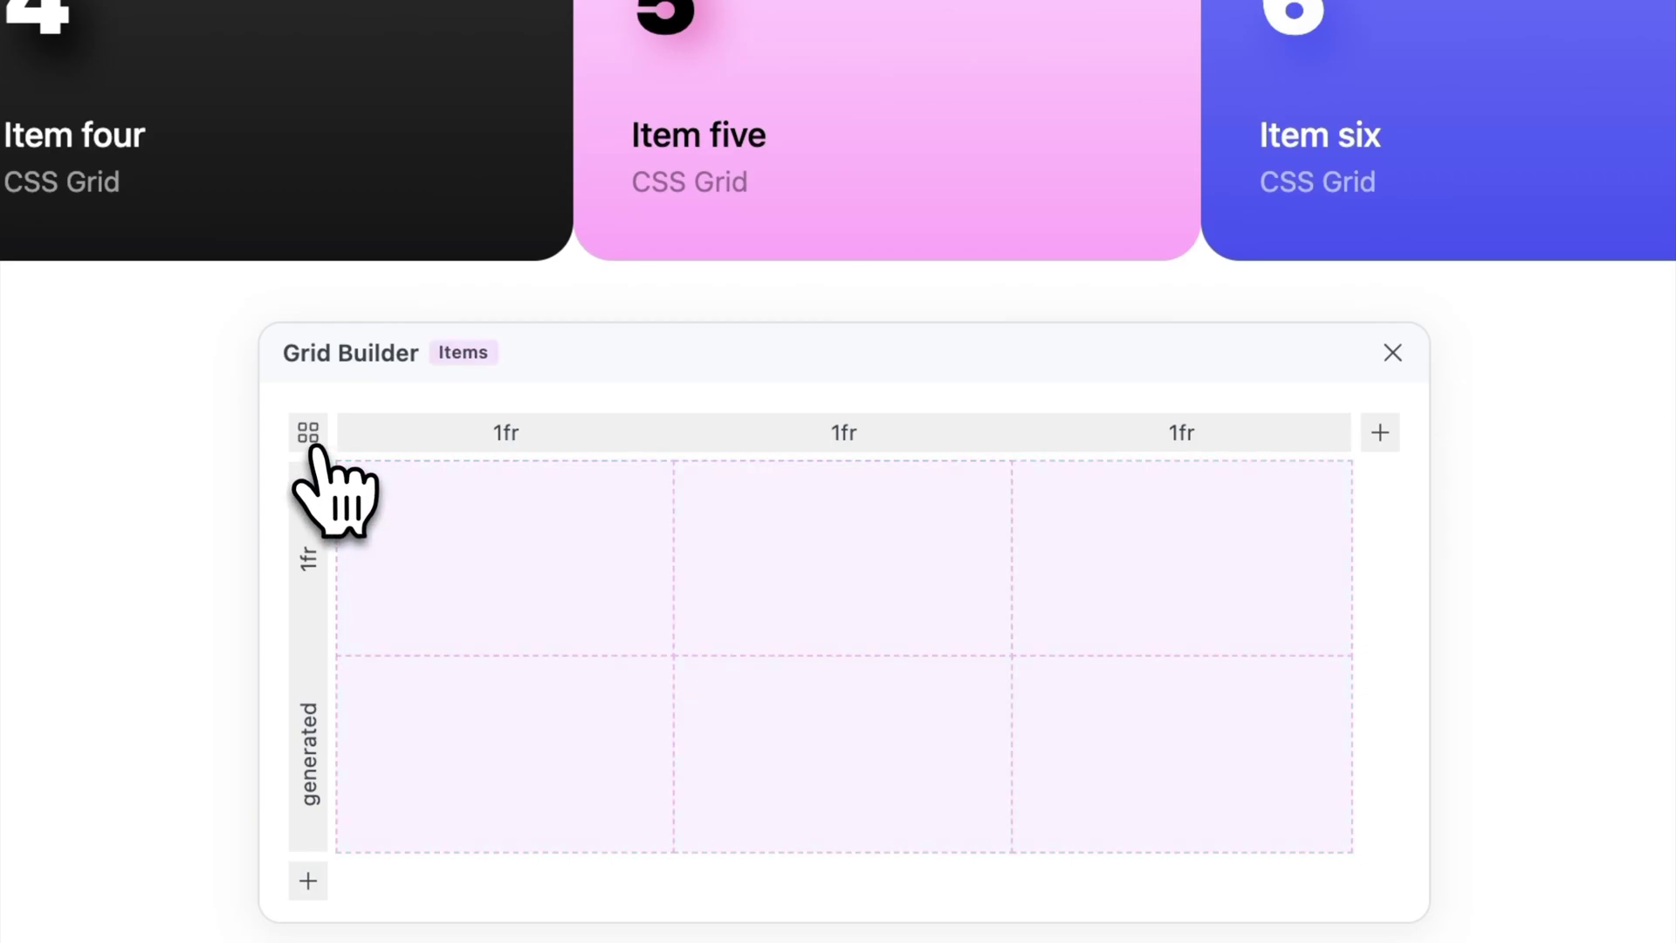
{"action": "left_click", "coordinate": [1180, 569]}
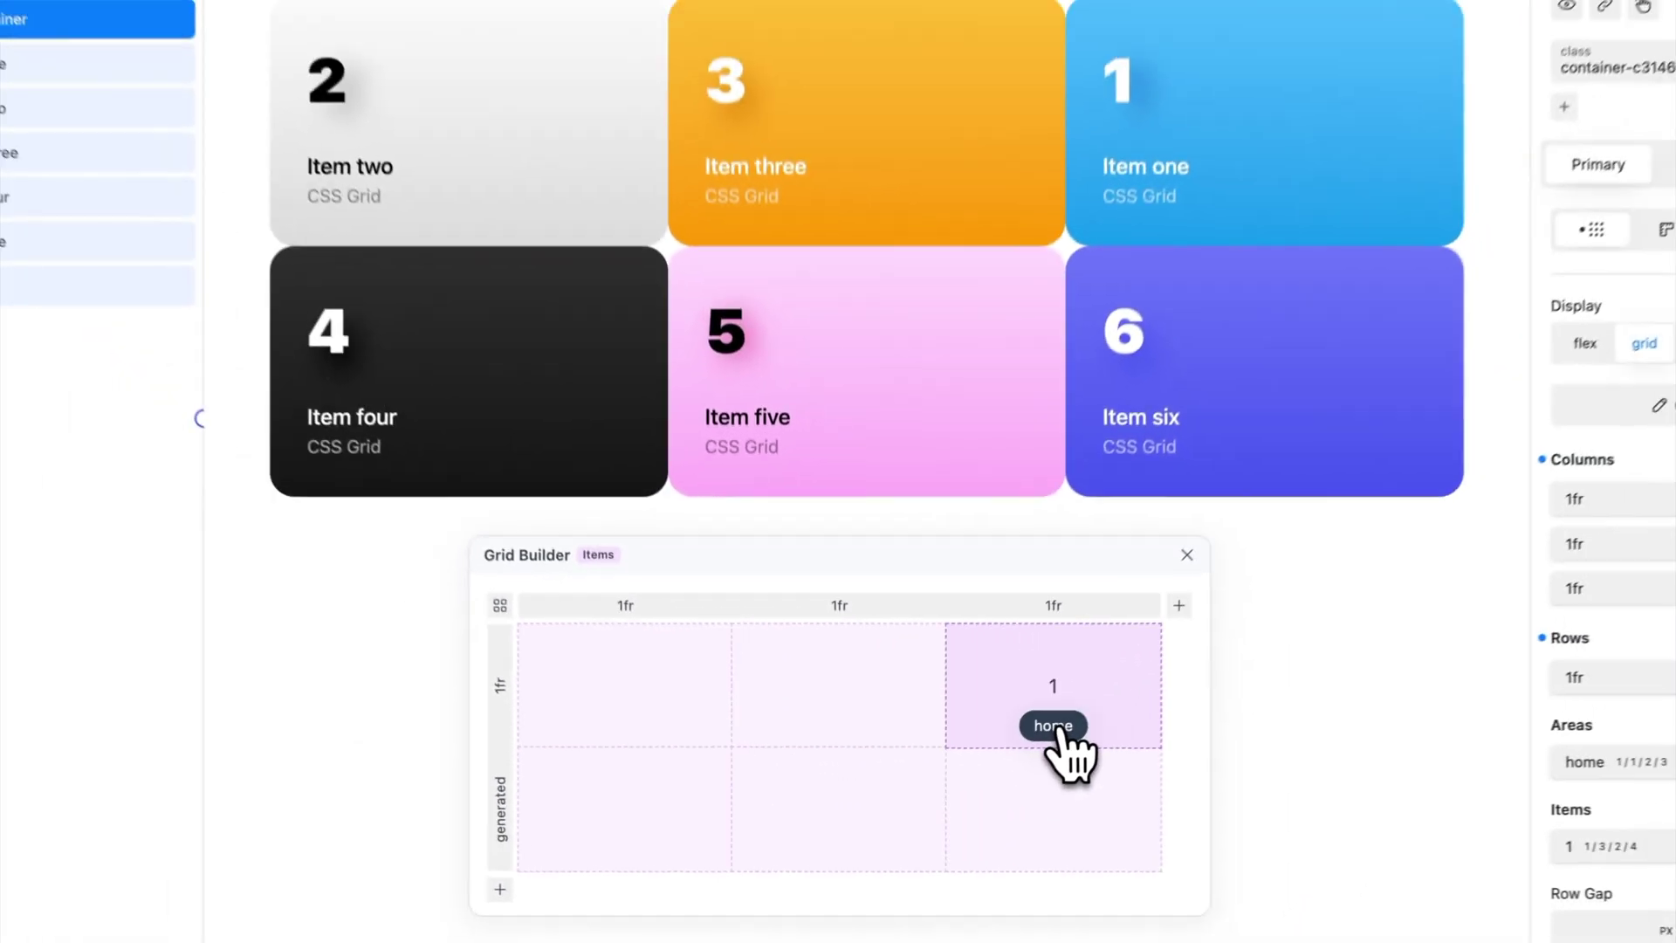
{"action": "left_click", "coordinate": [1165, 621]}
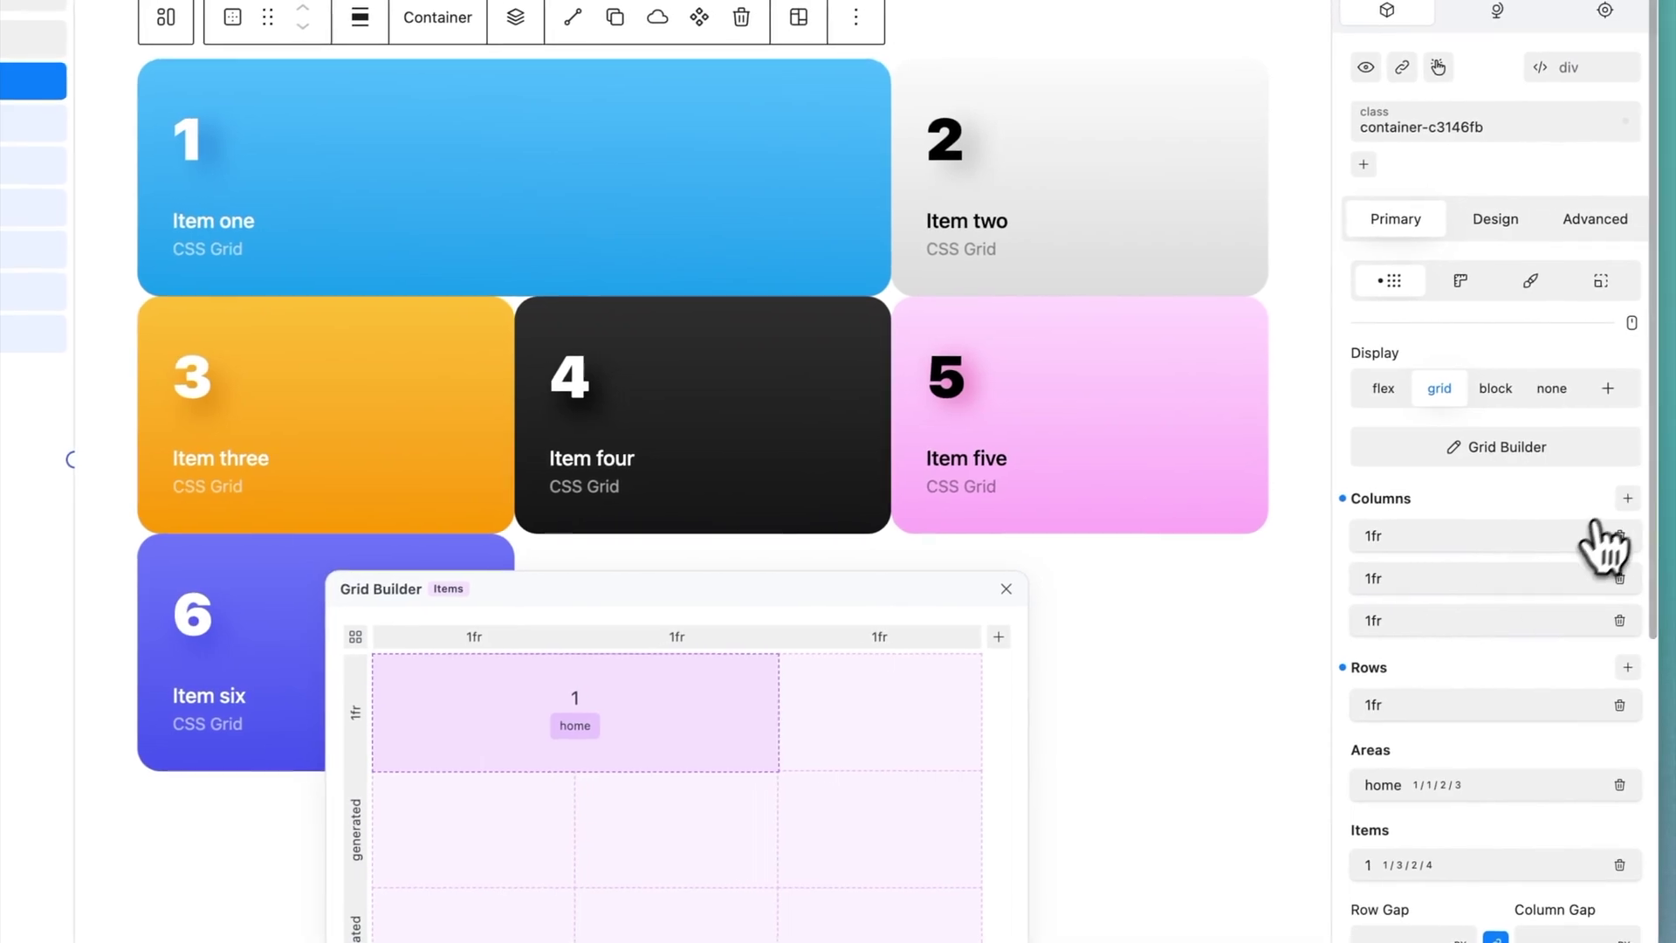
{"action": "left_click", "coordinate": [1624, 498]}
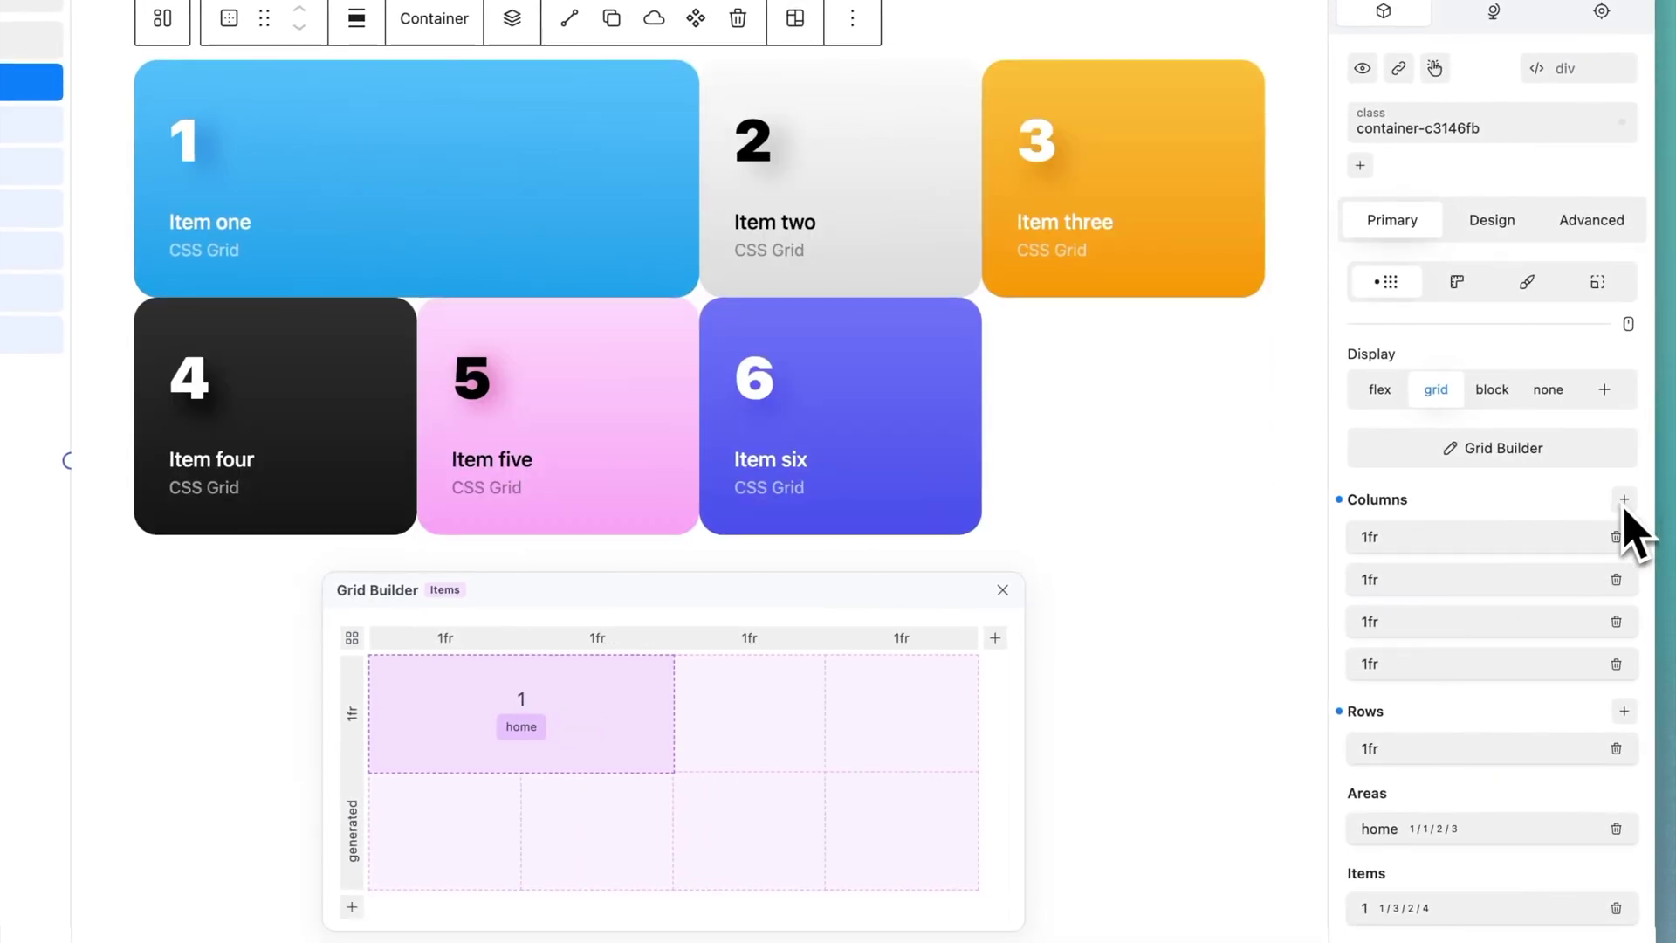
{"action": "left_click", "coordinate": [1550, 625]}
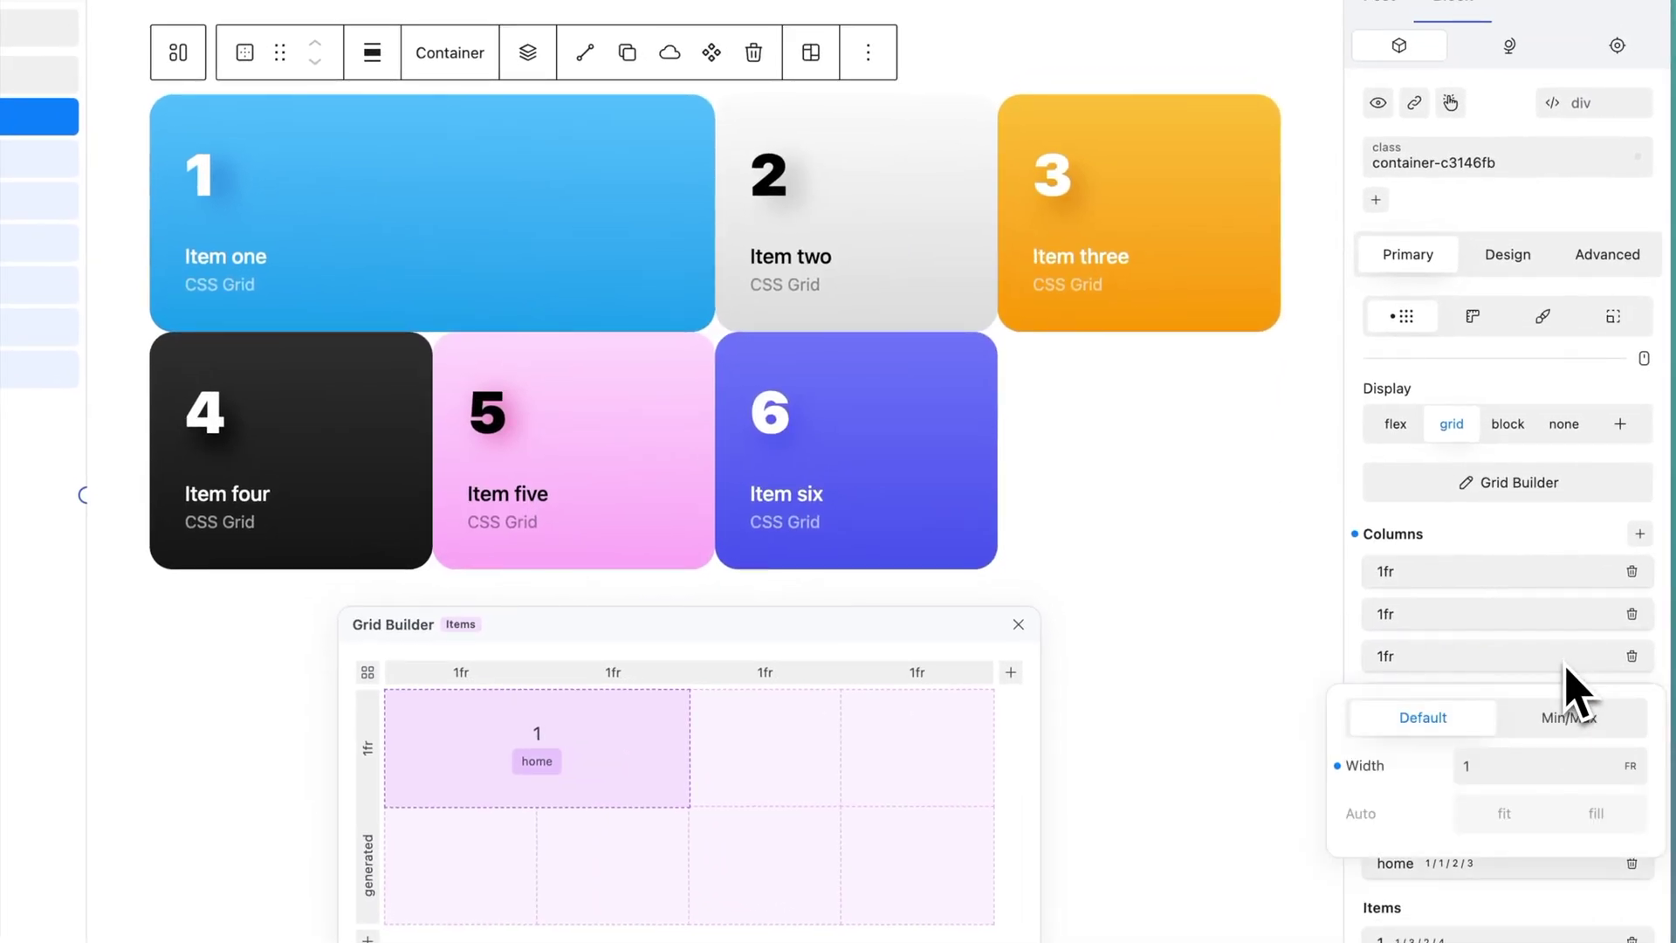
{"action": "left_click_drag", "start_coordinate": [1384, 768], "coordinate": [1388, 766]}
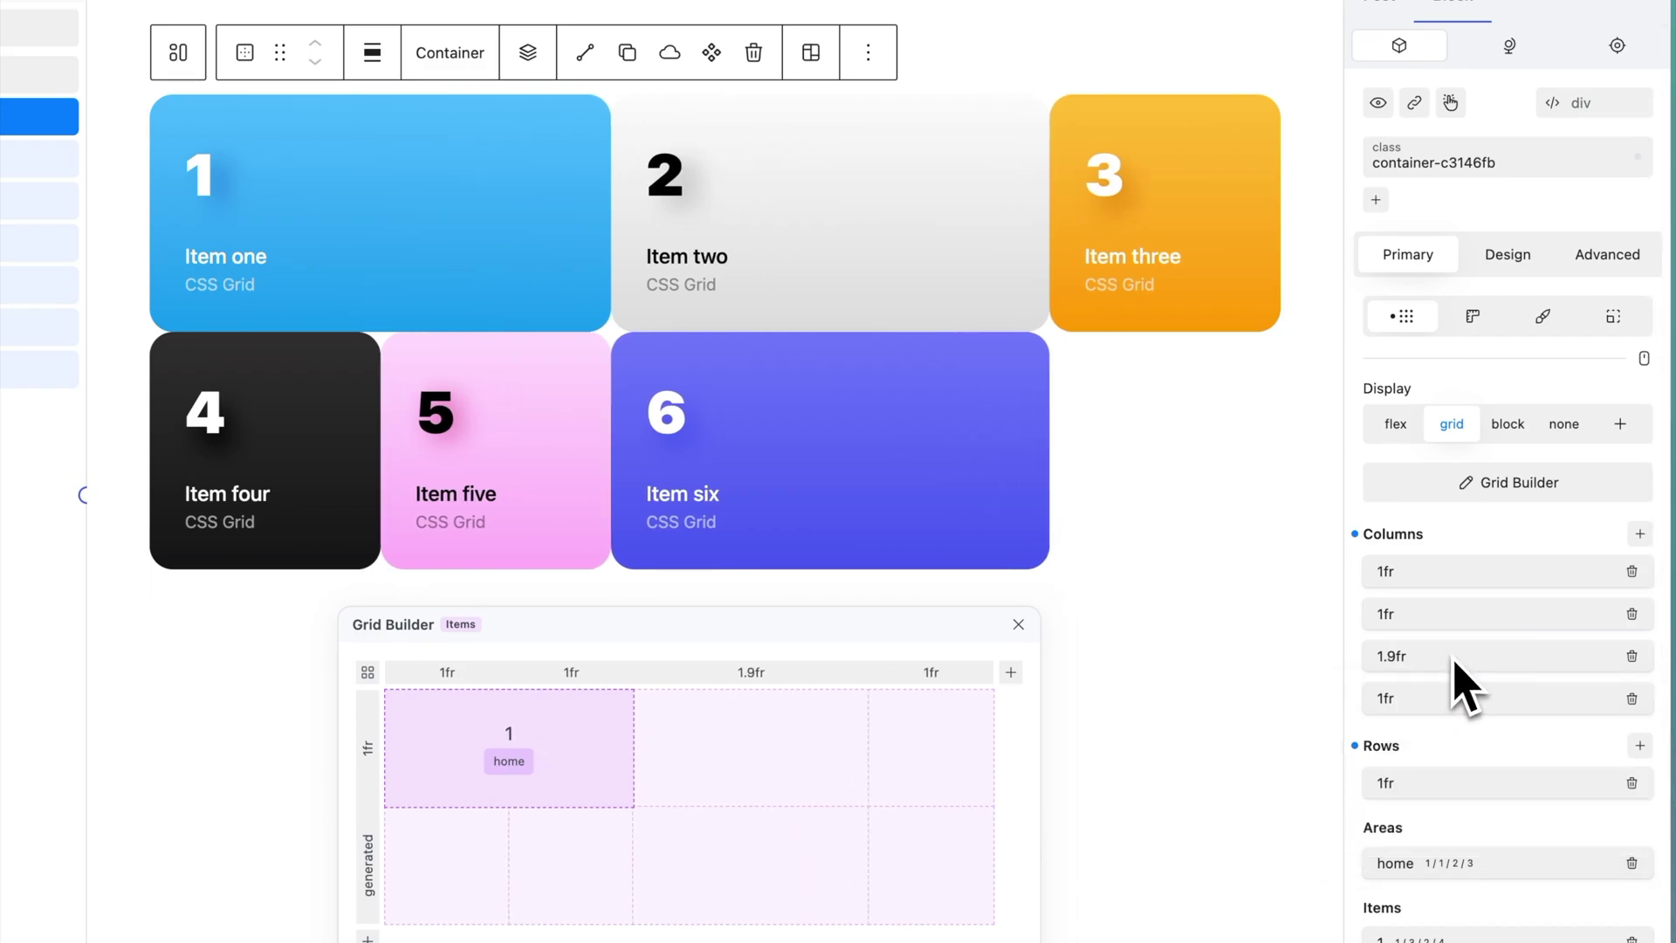
{"action": "left_click", "coordinate": [1632, 699]}
{"action": "left_click_drag", "start_coordinate": [1580, 661], "coordinate": [1574, 581]}
{"action": "left_click", "coordinate": [1572, 583]}
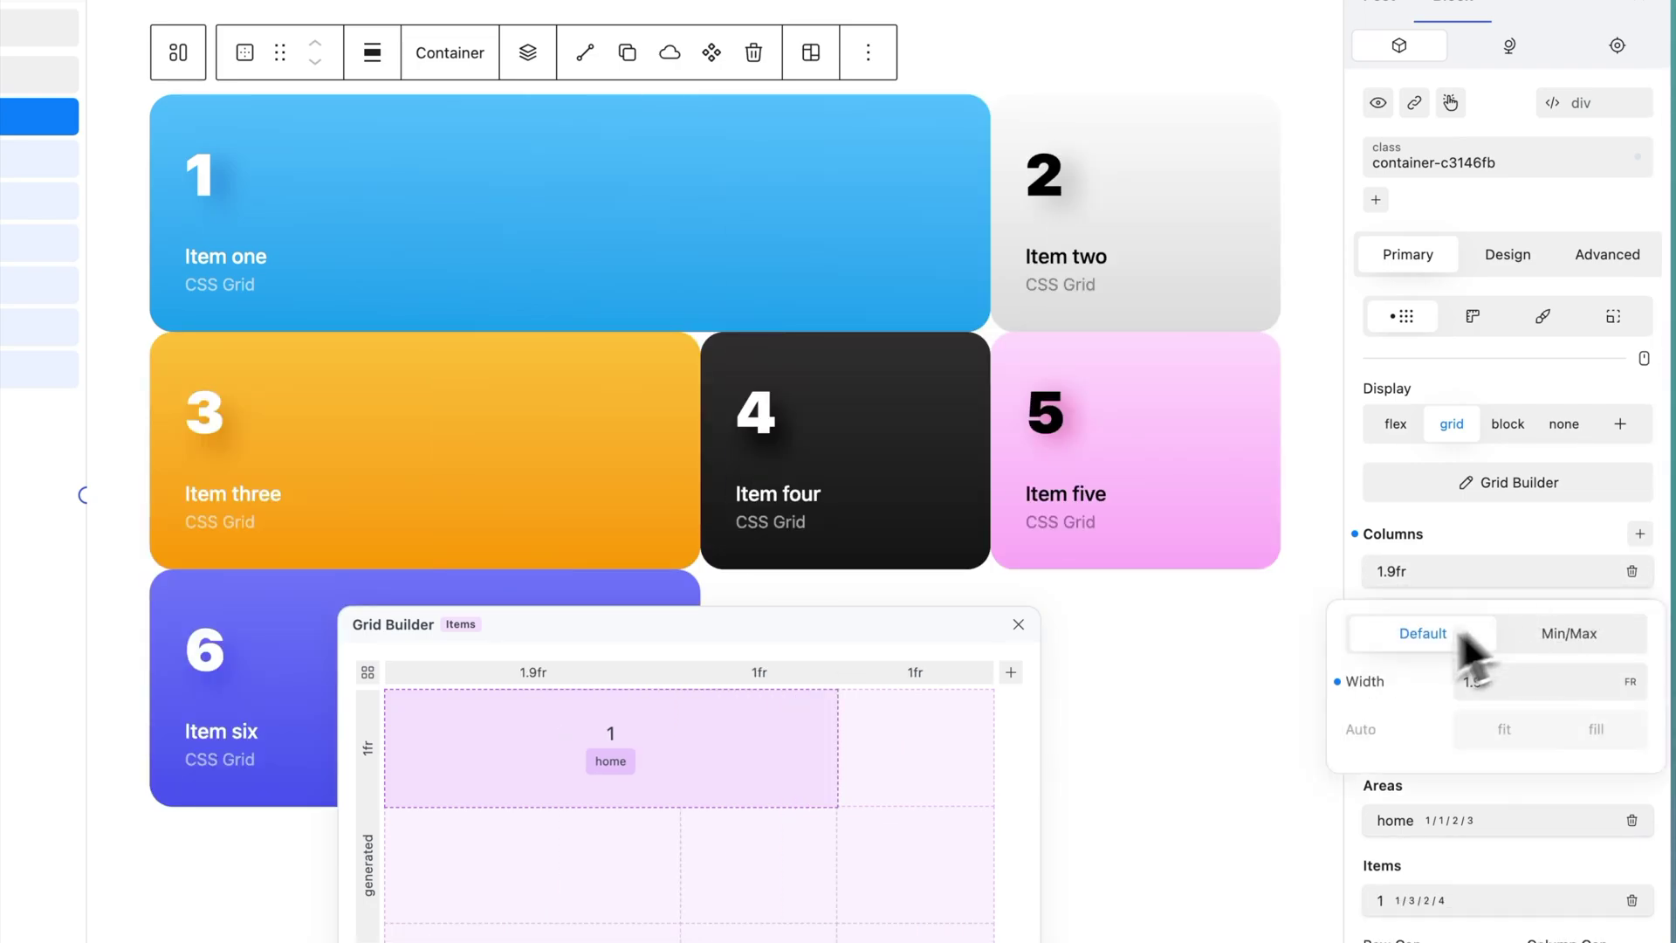
{"action": "left_click_drag", "start_coordinate": [1370, 643], "coordinate": [1347, 699]}
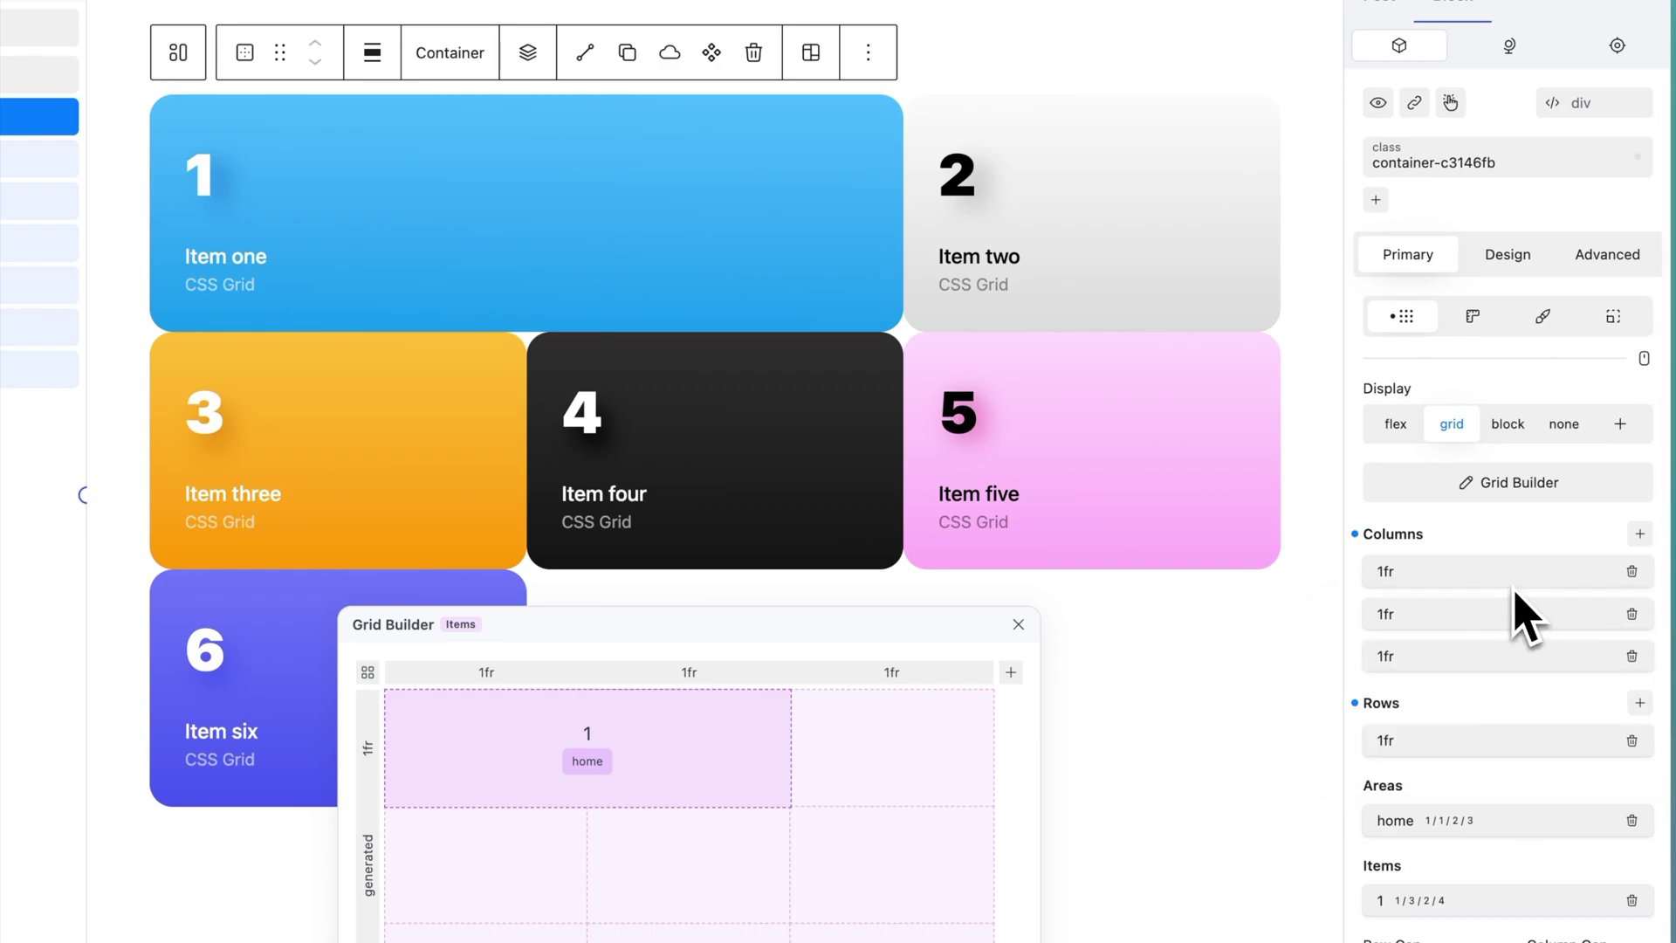
Step: Add a 300px row, move it below the 1fr row and delete it, then open the home area's settings
{"action": "left_click", "coordinate": [1640, 703]}
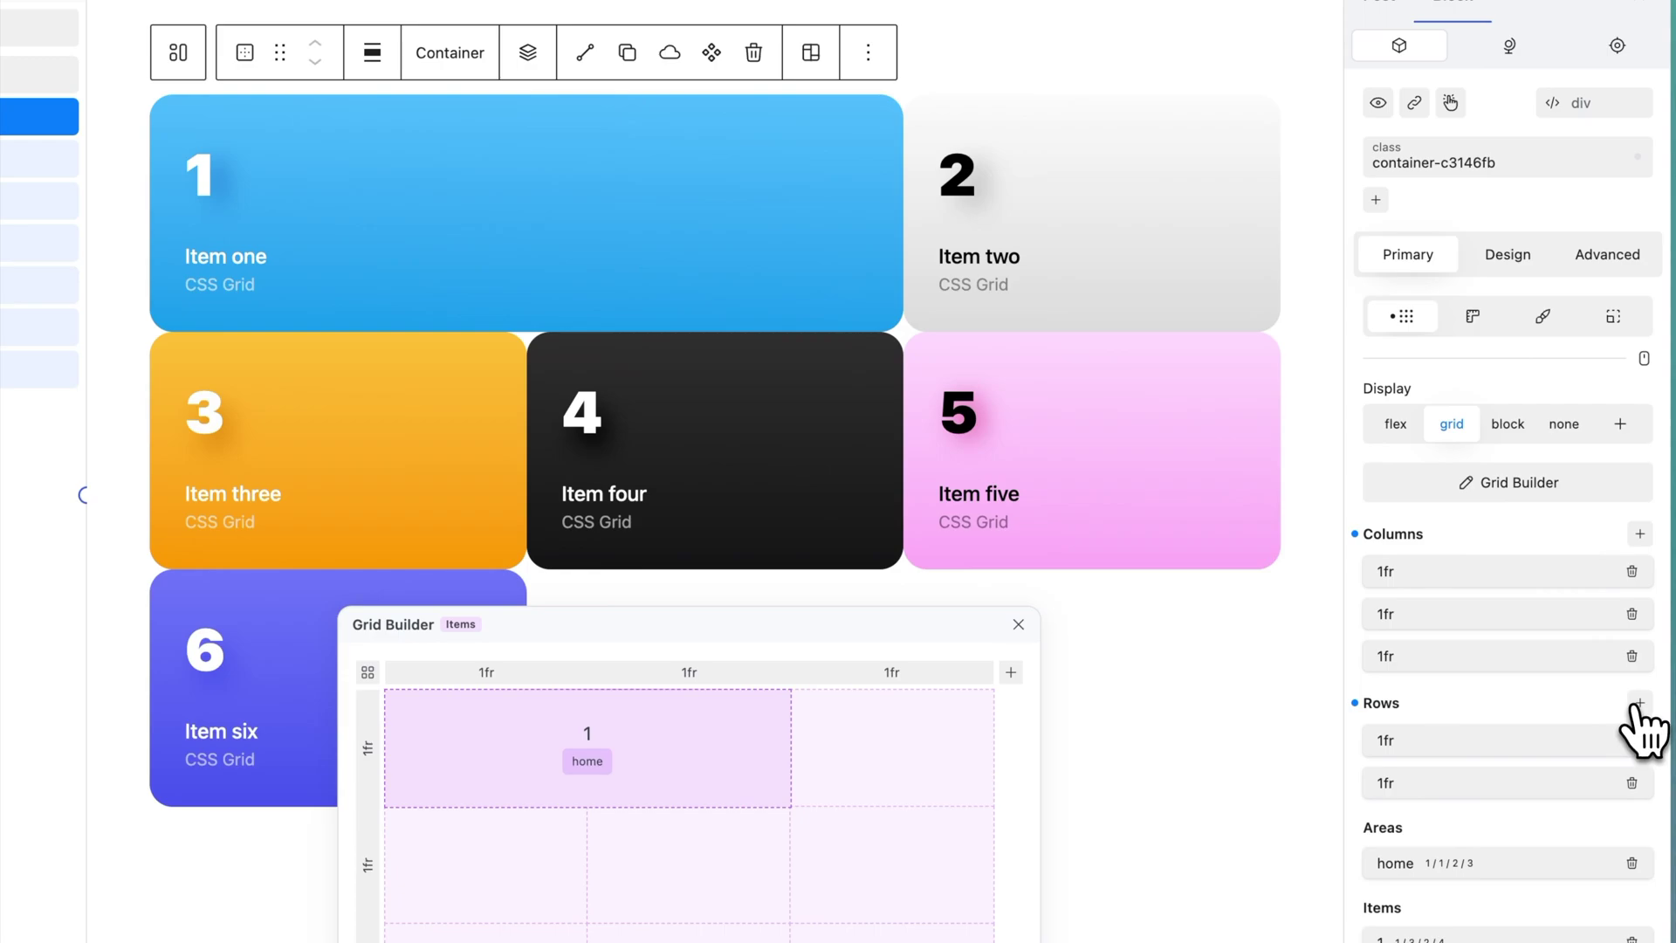
{"action": "left_click", "coordinate": [1582, 742]}
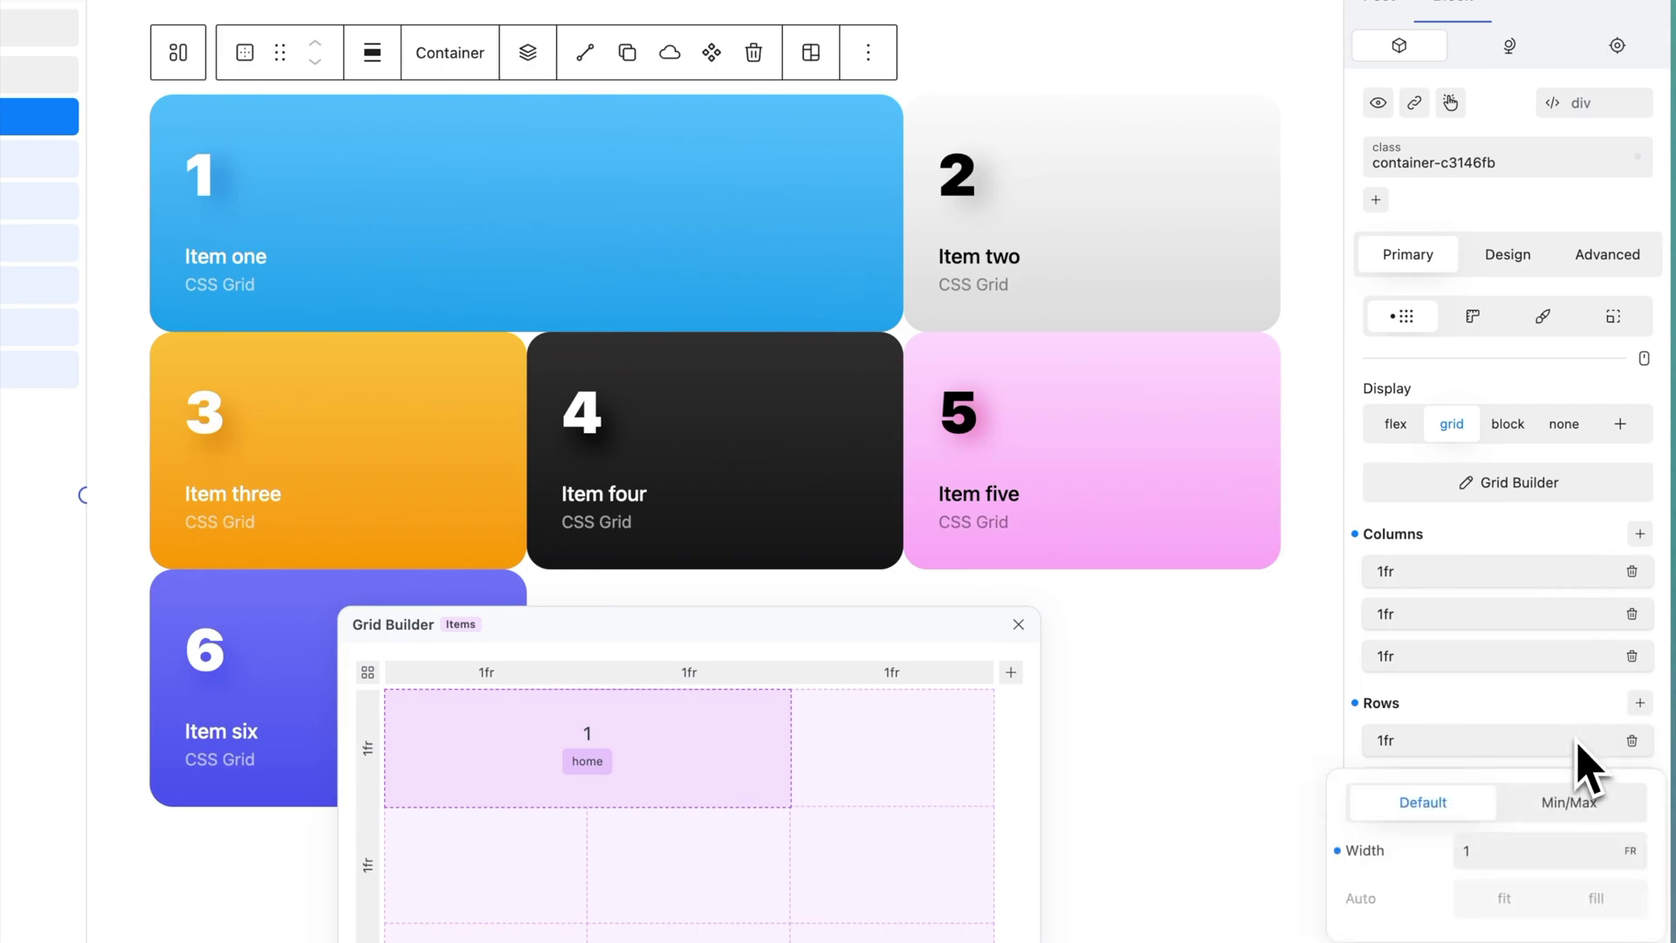
{"action": "left_click", "coordinate": [1535, 851]}
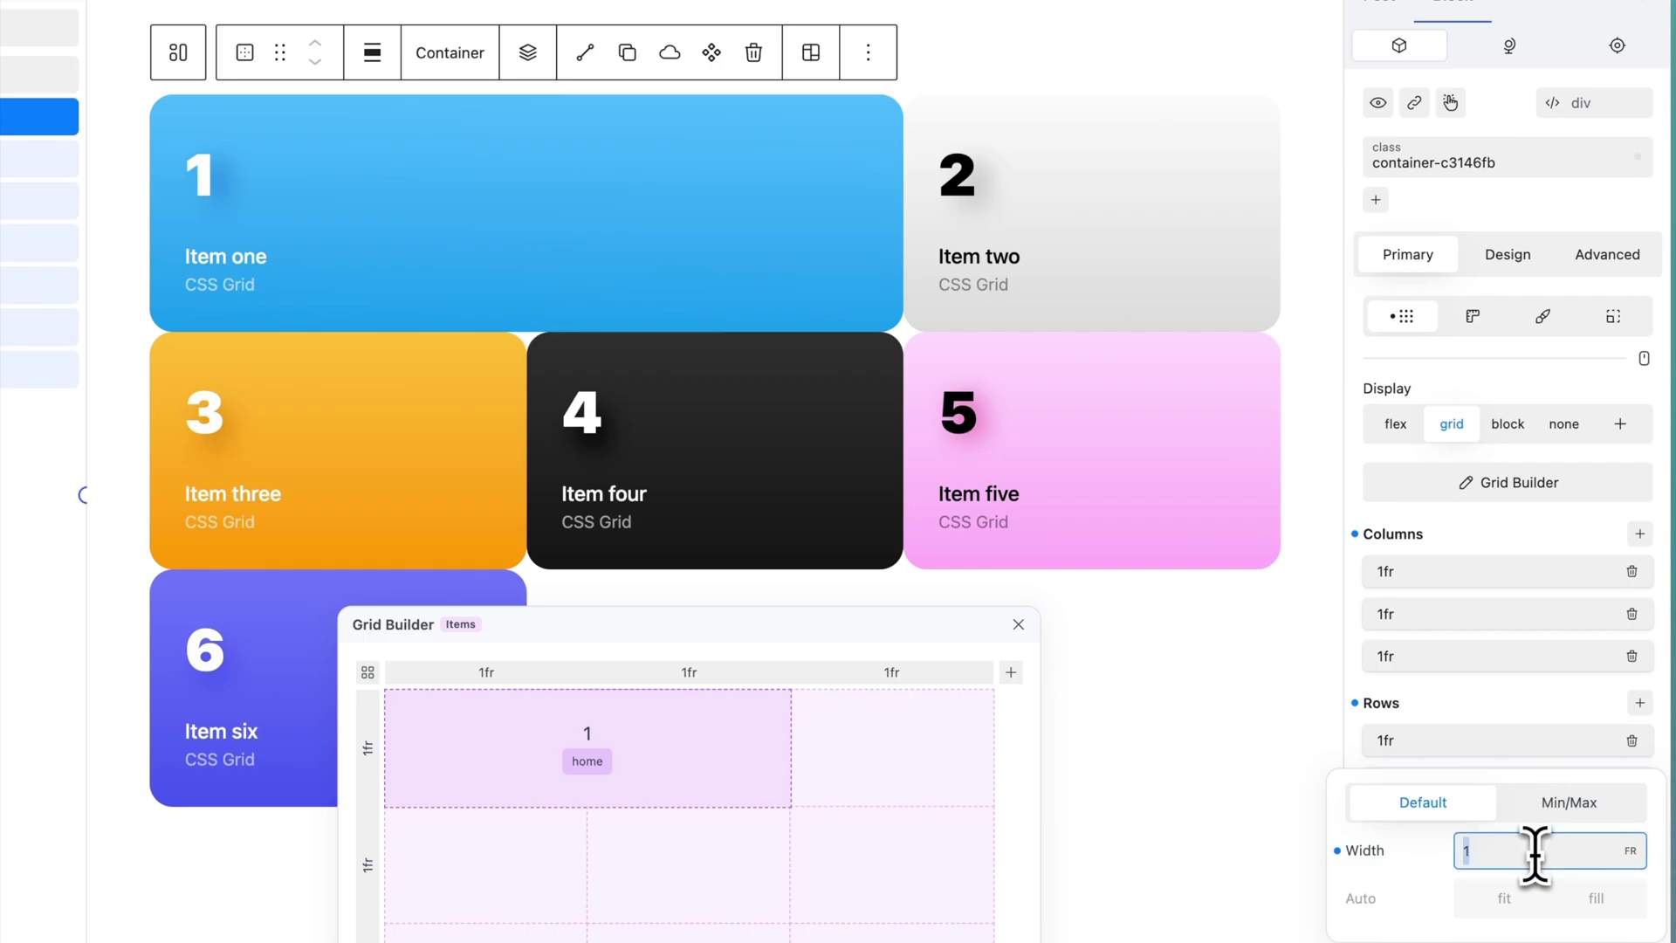
{"action": "type", "text": "300px"}
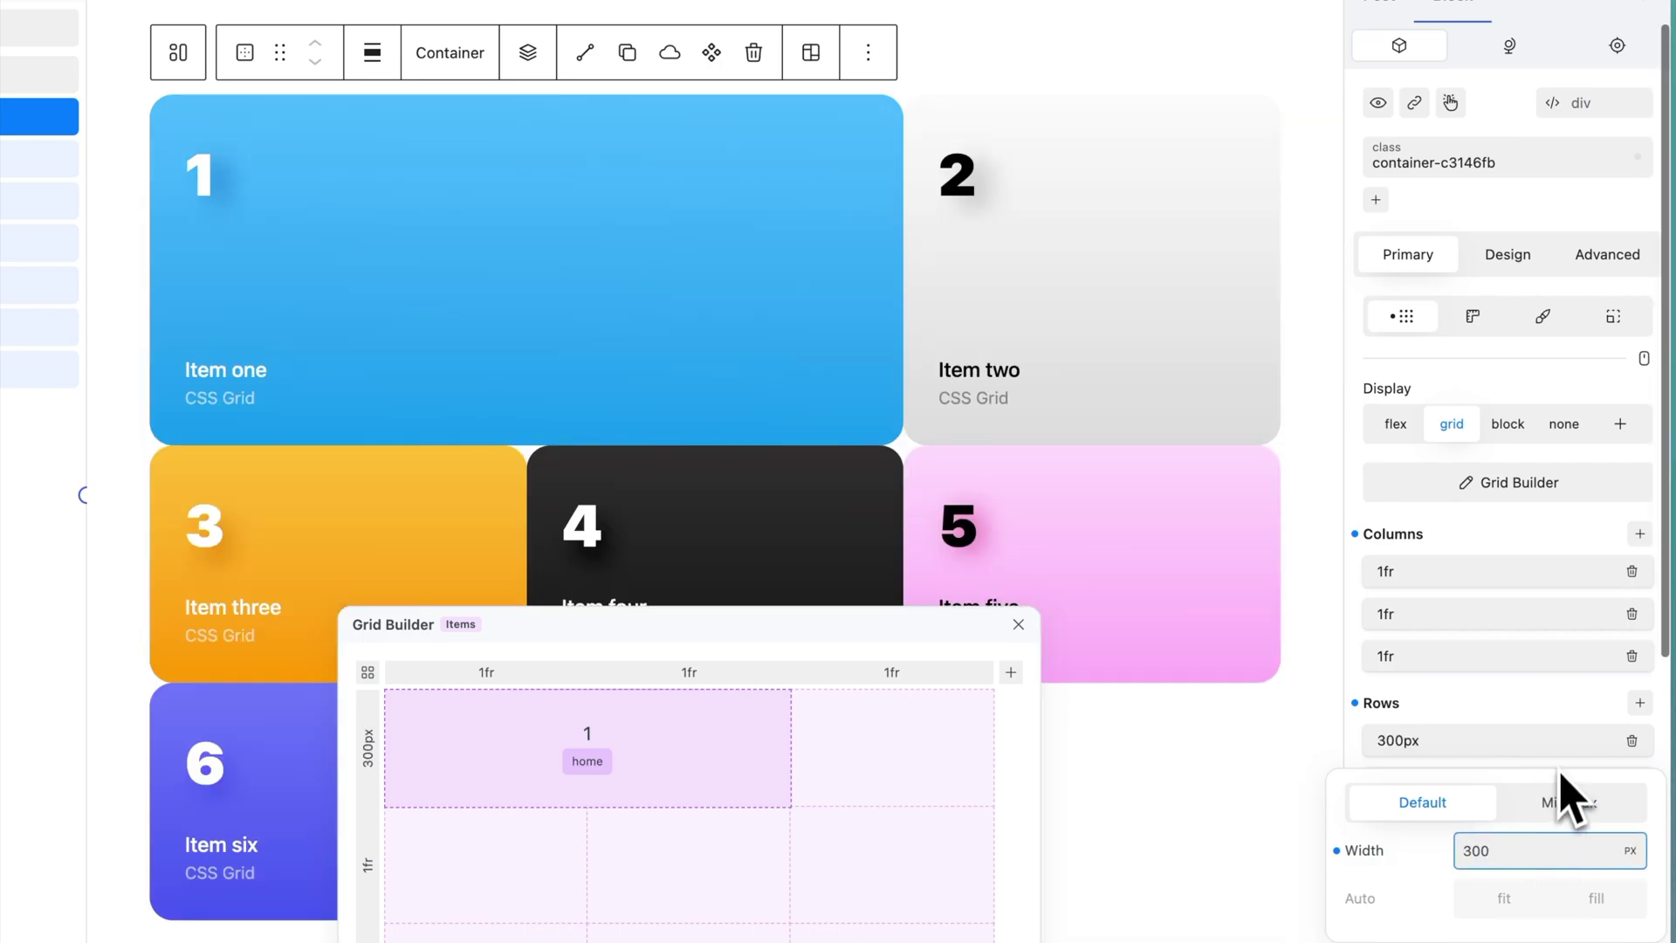
{"action": "left_click_drag", "start_coordinate": [1559, 758], "coordinate": [1552, 789]}
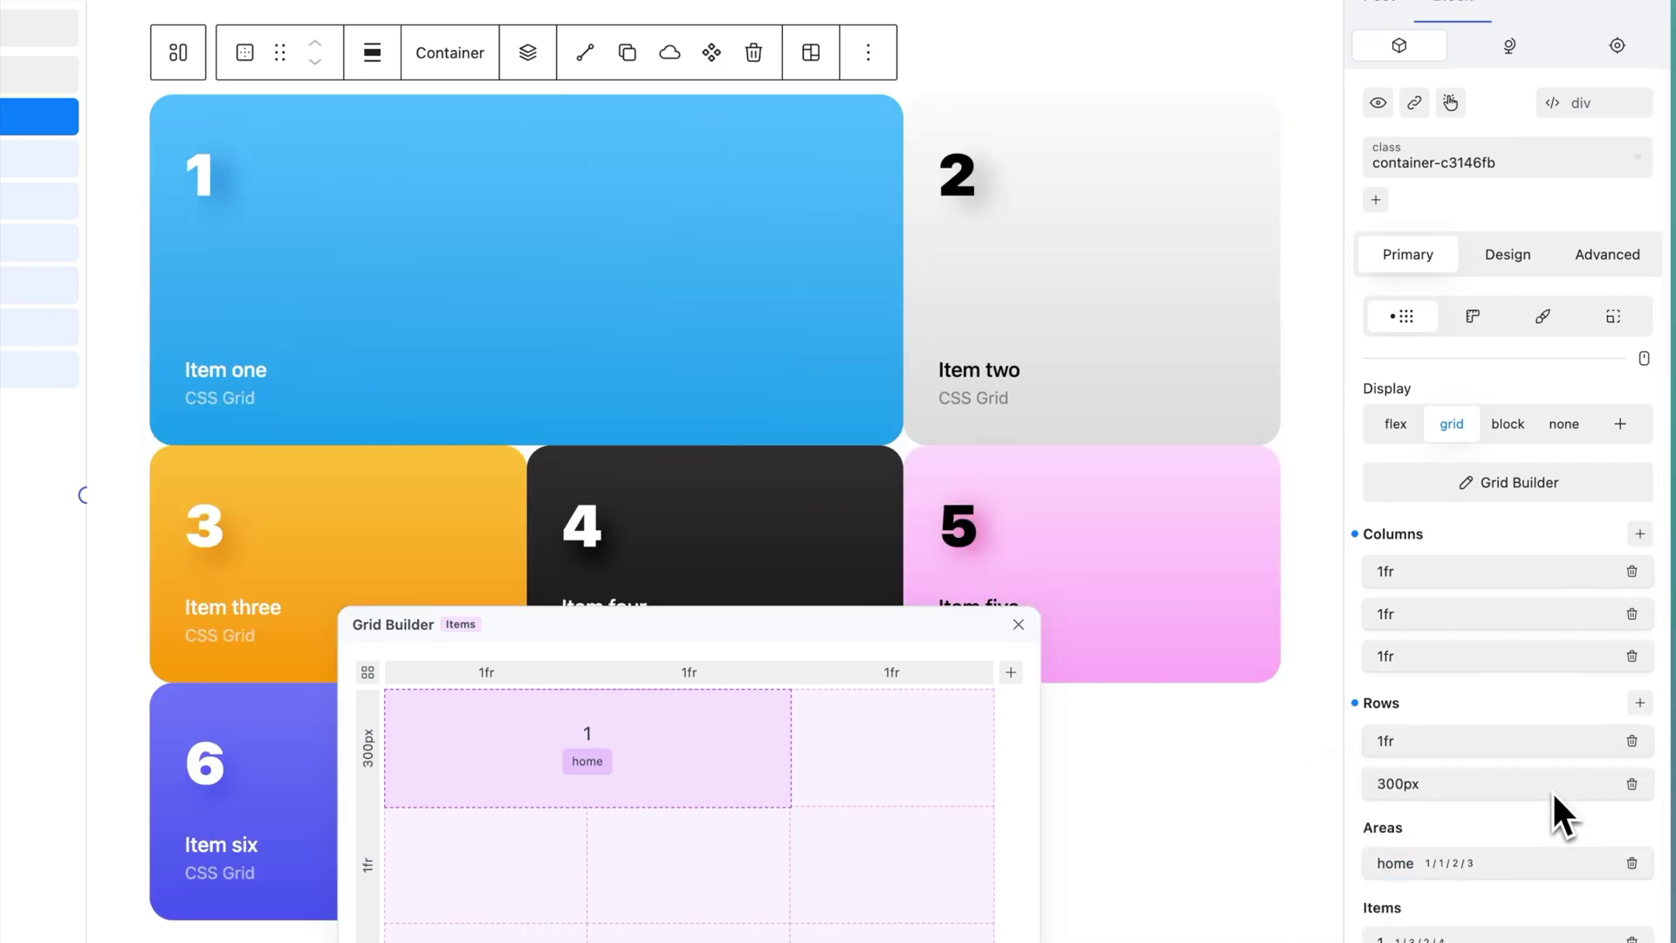
{"action": "left_click", "coordinate": [1631, 782]}
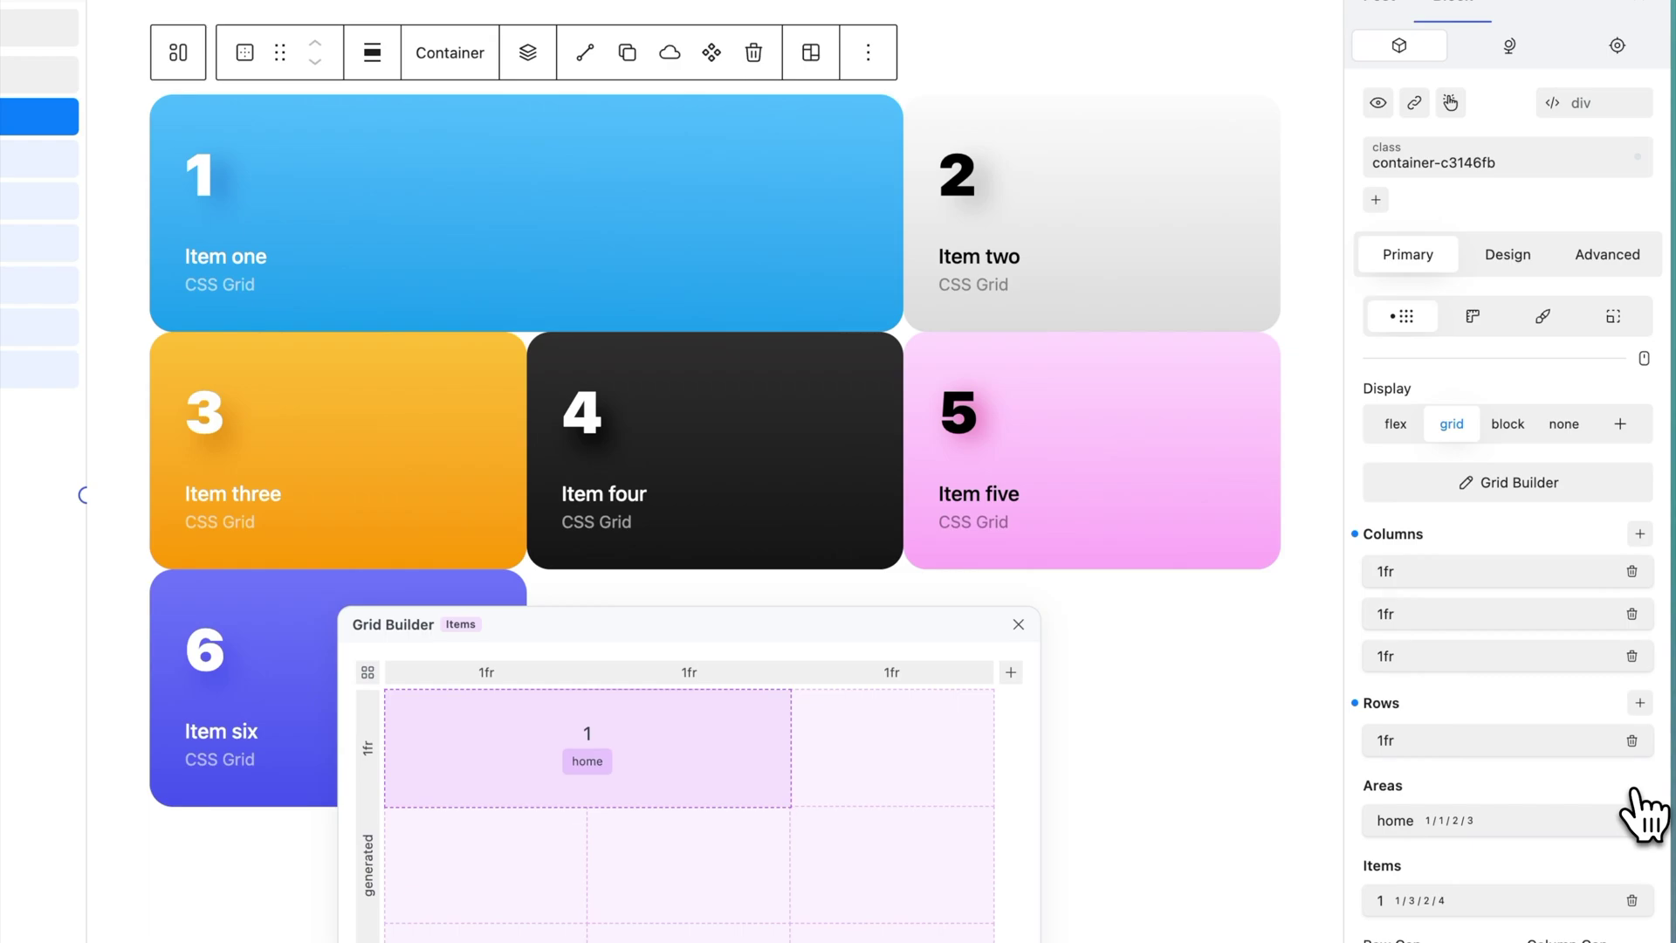
{"action": "left_click", "coordinate": [1402, 829]}
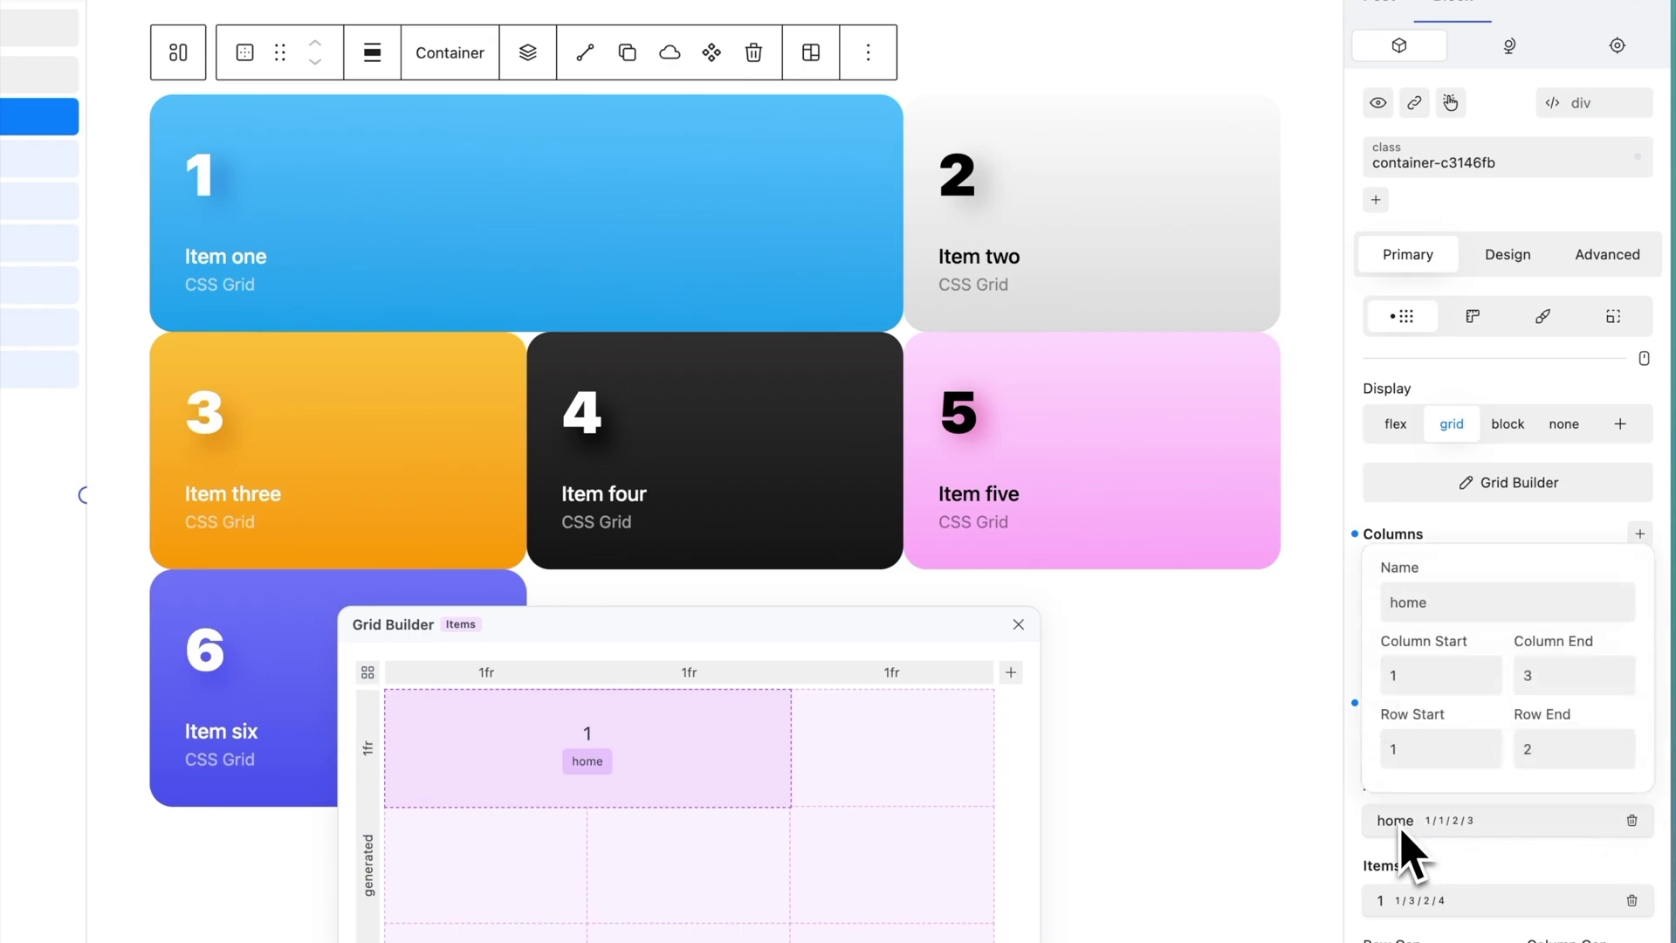
Step: Rename the home area to 'services' and set its Column End to 4 so it spans the top row
{"action": "double_click", "coordinate": [1473, 604]}
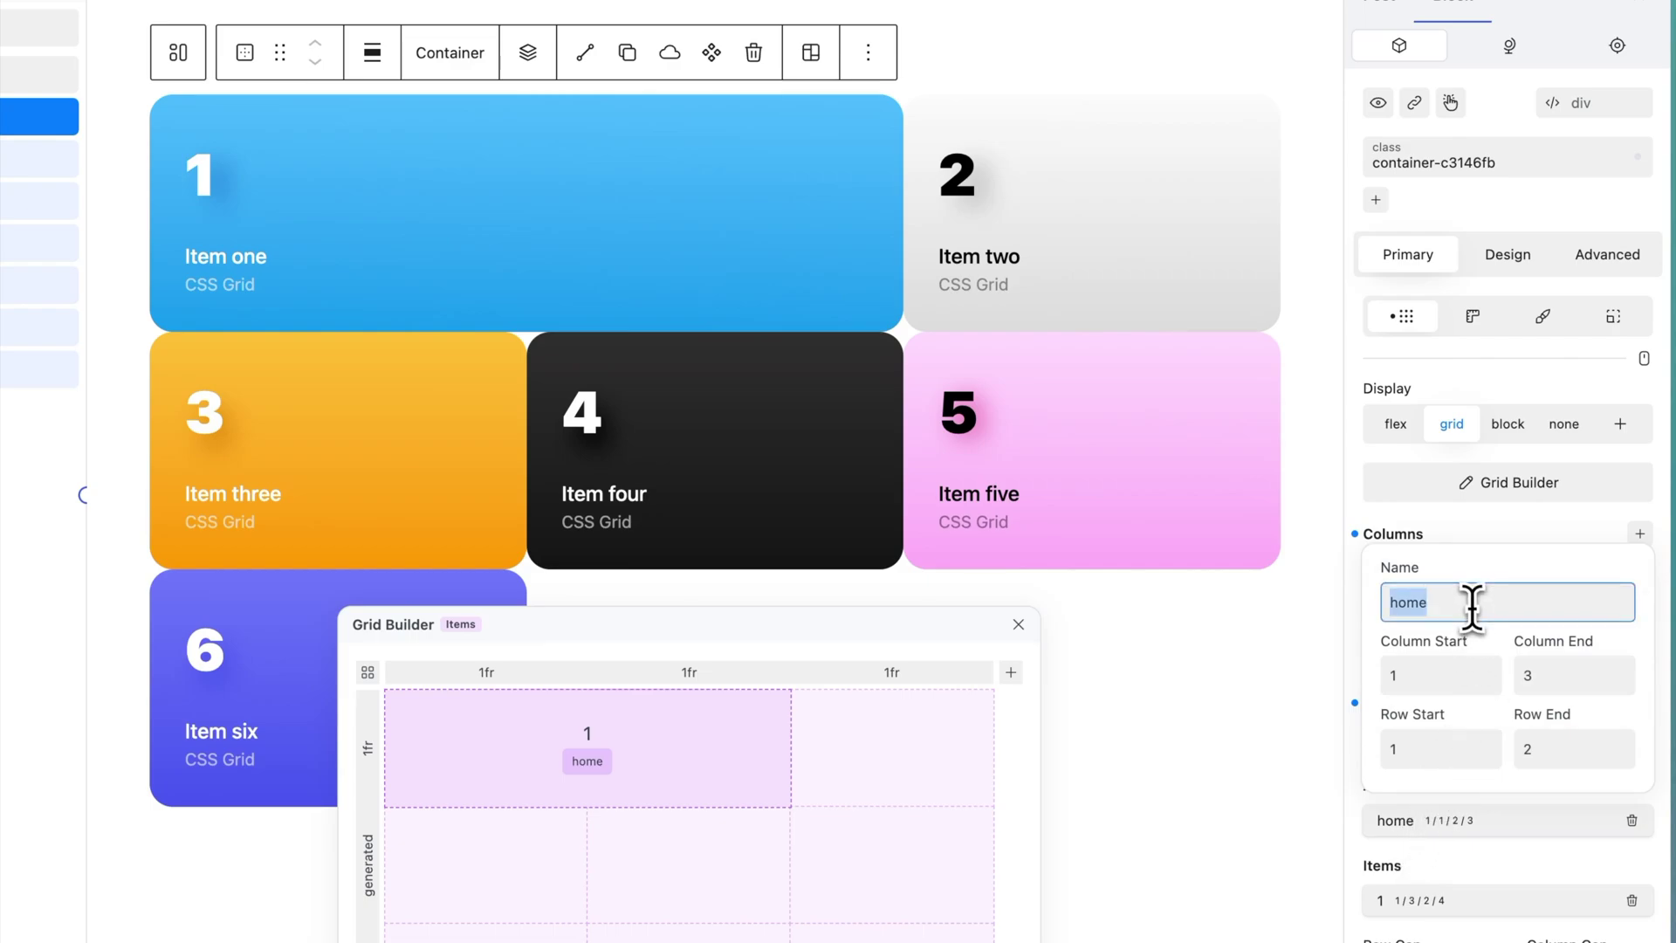
{"action": "type", "text": "services"}
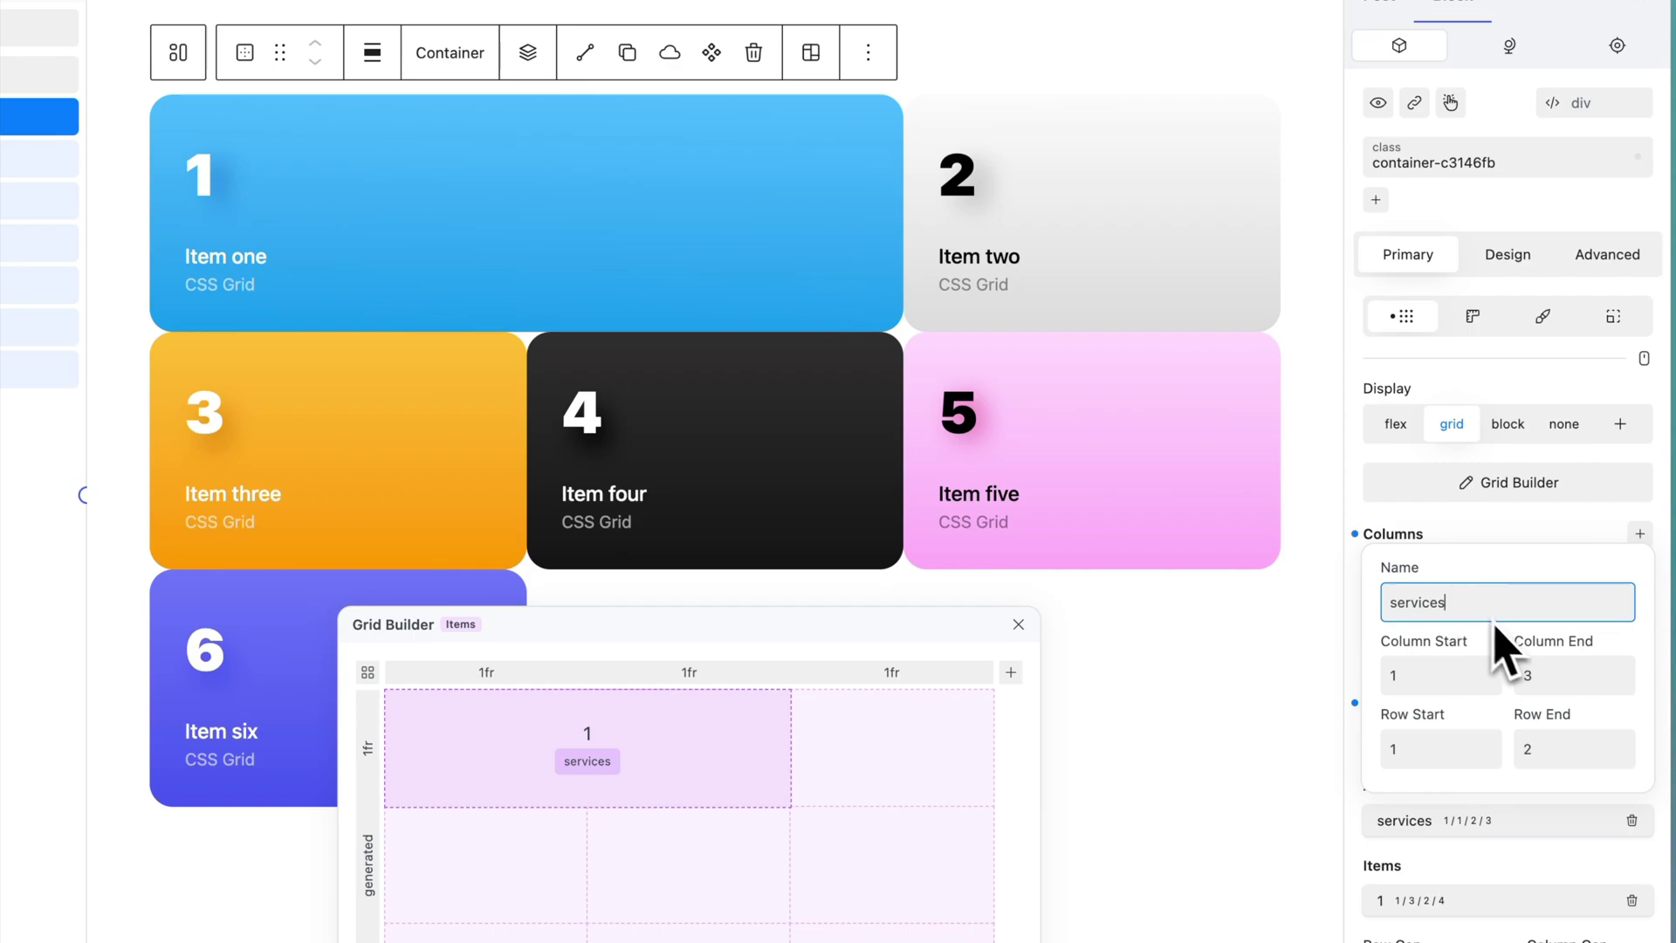
{"action": "left_click", "coordinate": [1550, 676]}
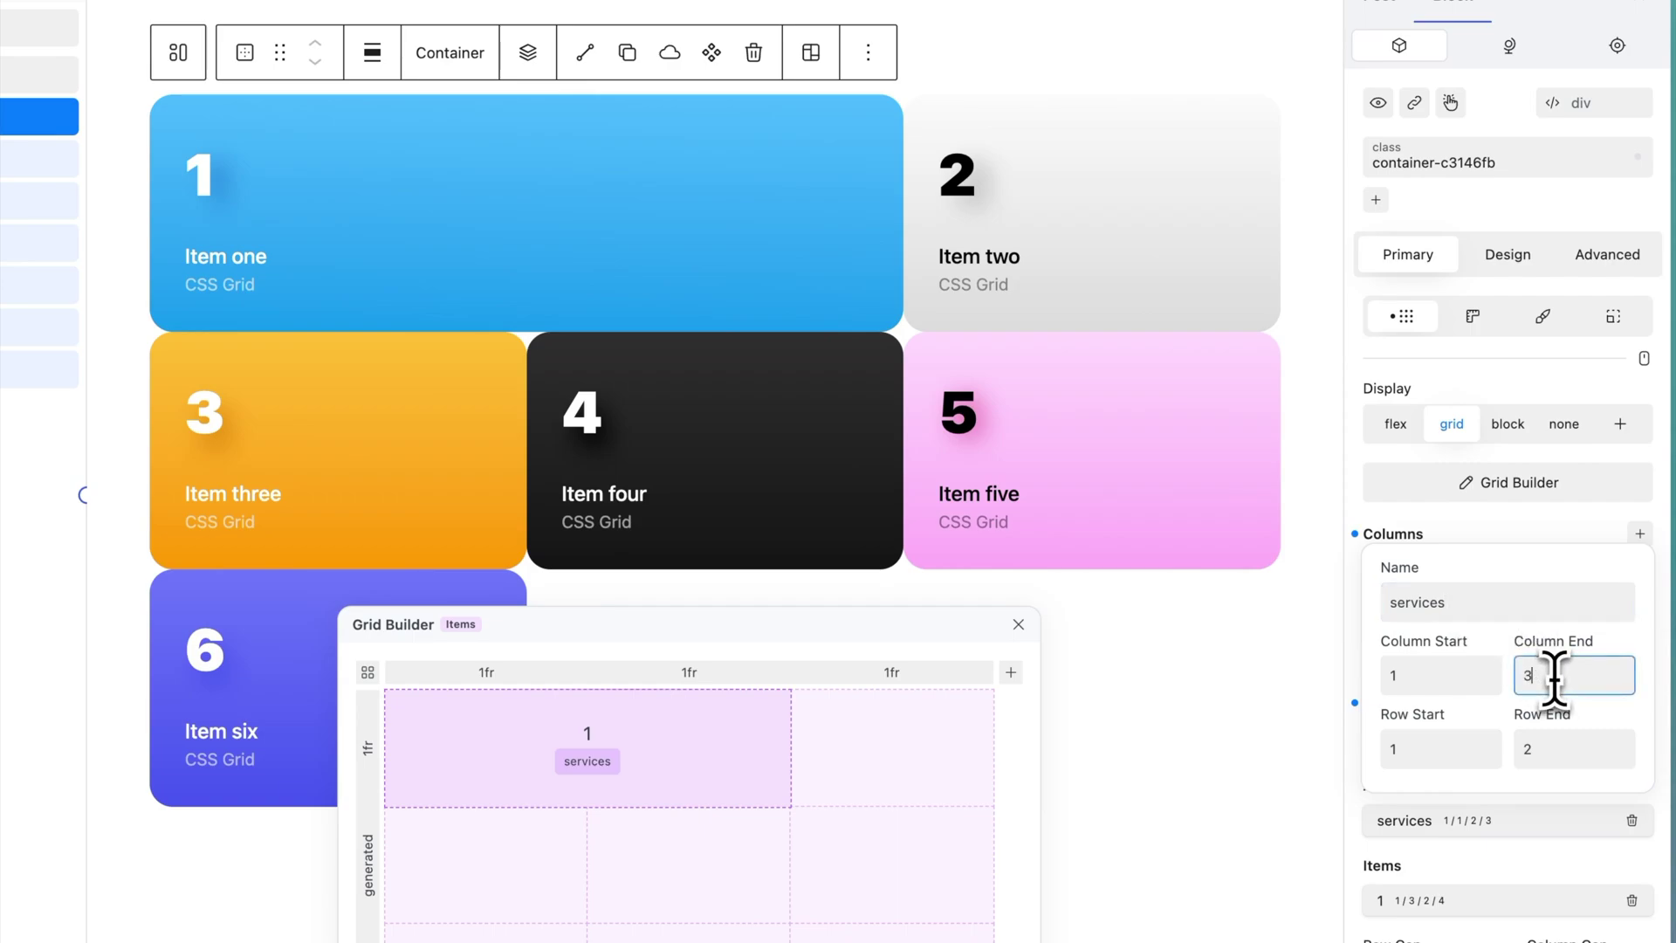
{"action": "key", "text": "BackSpace"}
{"action": "type", "text": "4"}
{"action": "left_click", "coordinate": [1567, 834]}
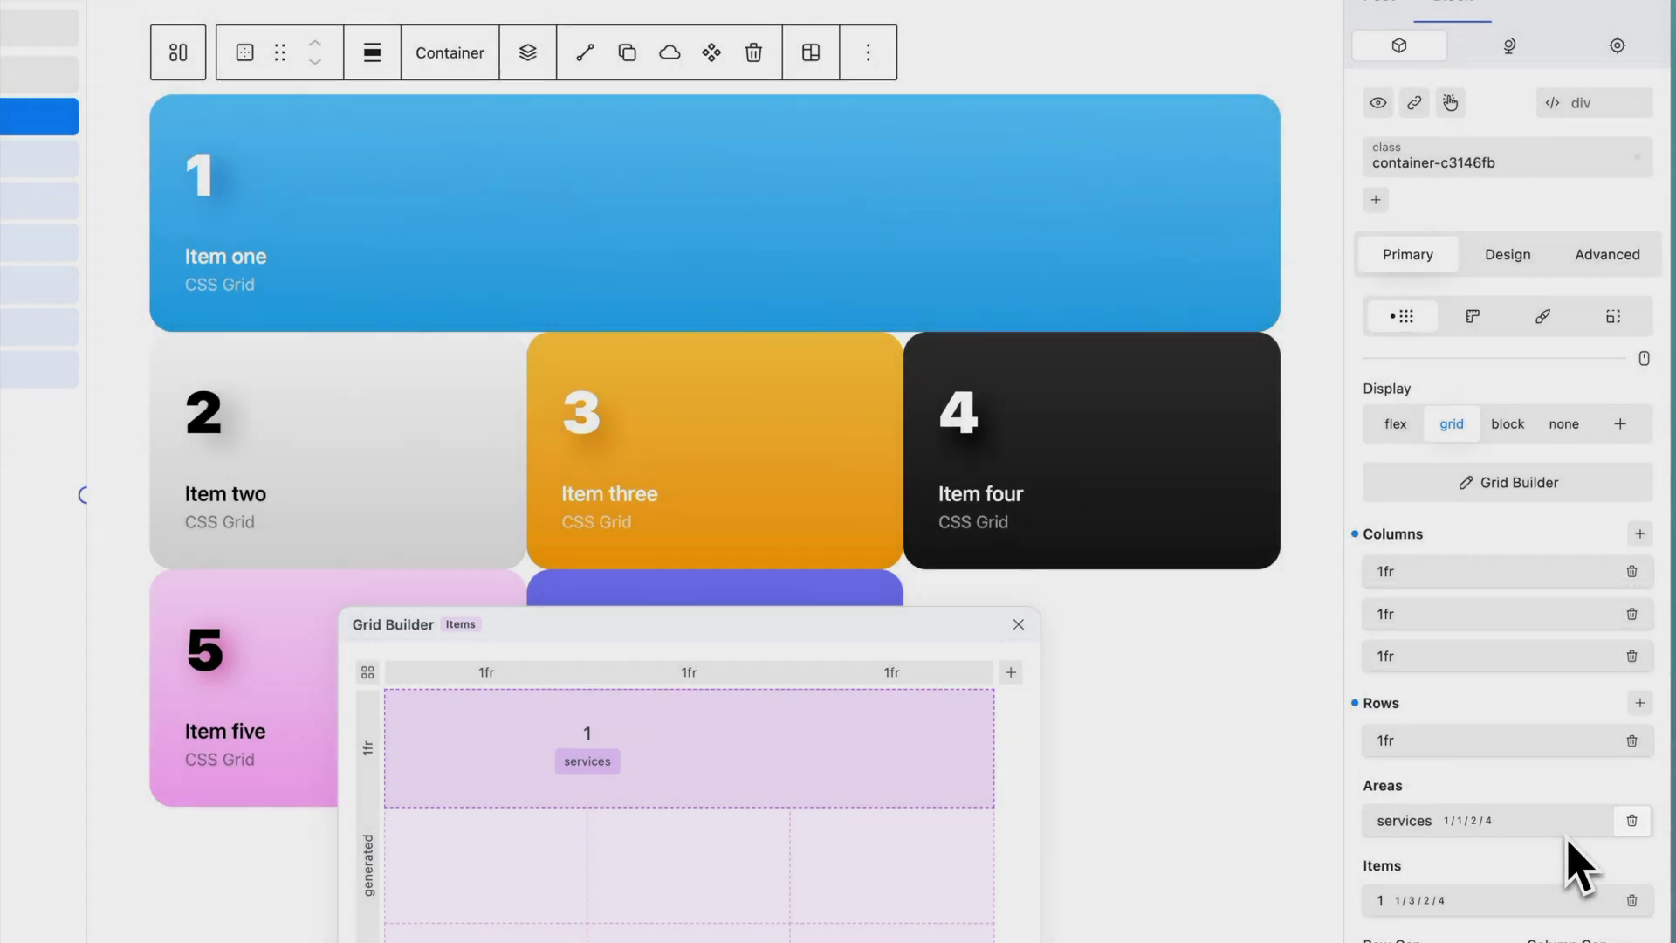
{"action": "scroll", "coordinate": [1574, 866], "scroll_direction": "down", "scroll_amount": 5}
{"action": "scroll", "coordinate": [1574, 866], "scroll_direction": "down", "scroll_amount": 4}
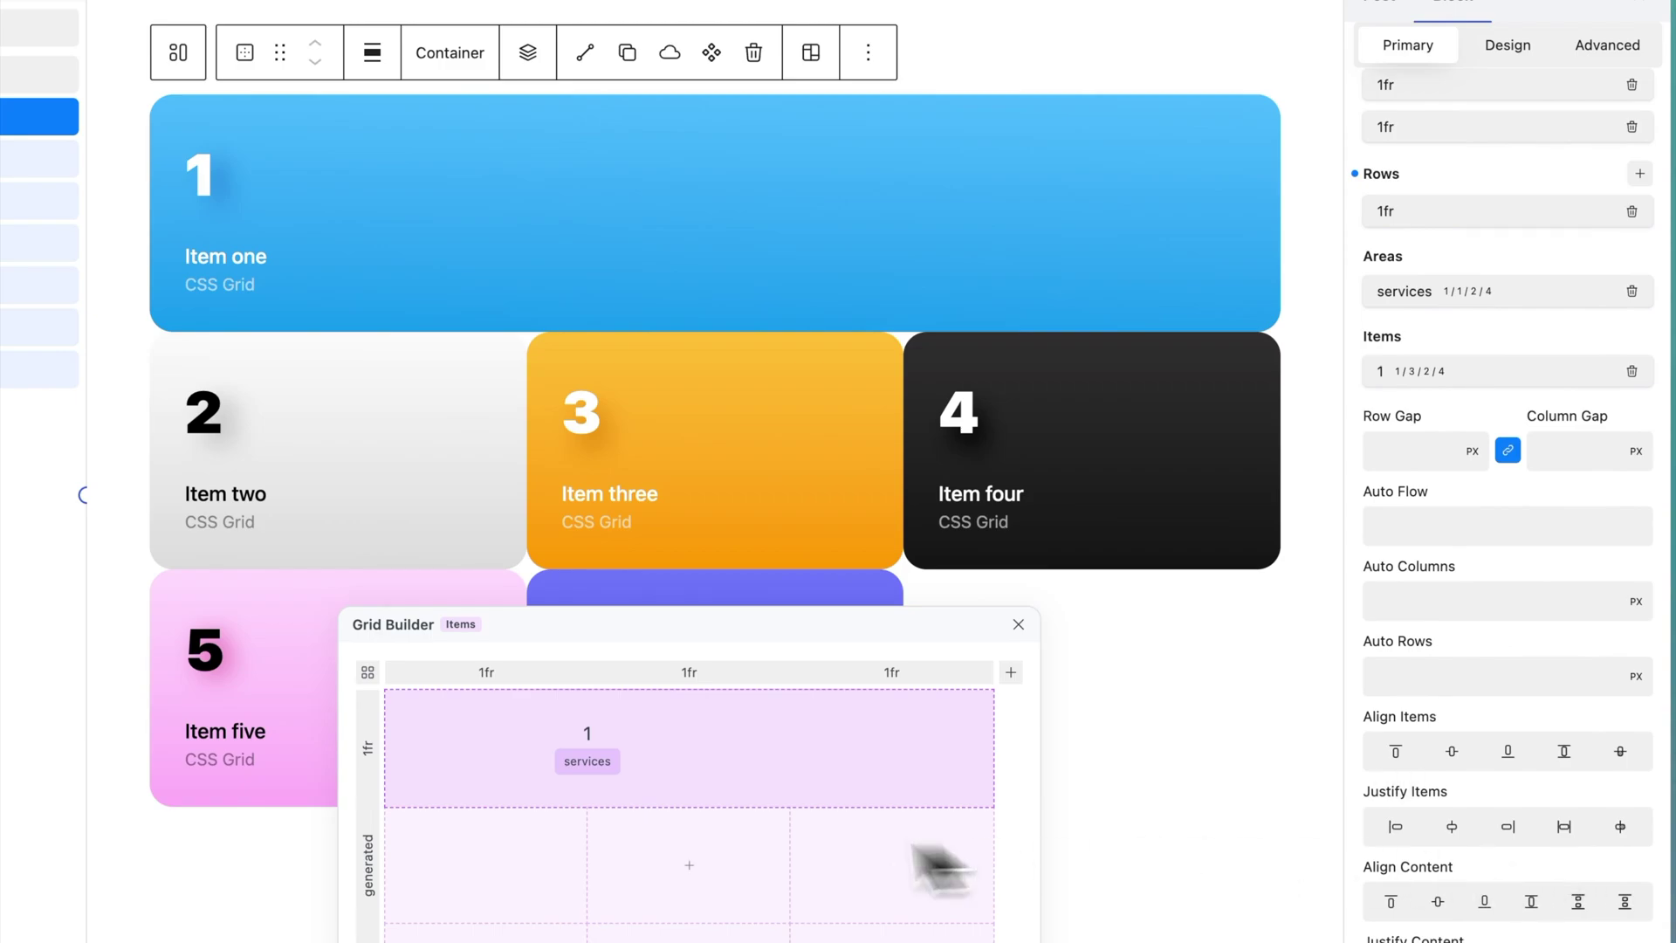
Step: Drag Item one out of the services area and give it Column Start 2 and Row End 3
{"action": "left_click_drag", "start_coordinate": [587, 763], "coordinate": [588, 814]}
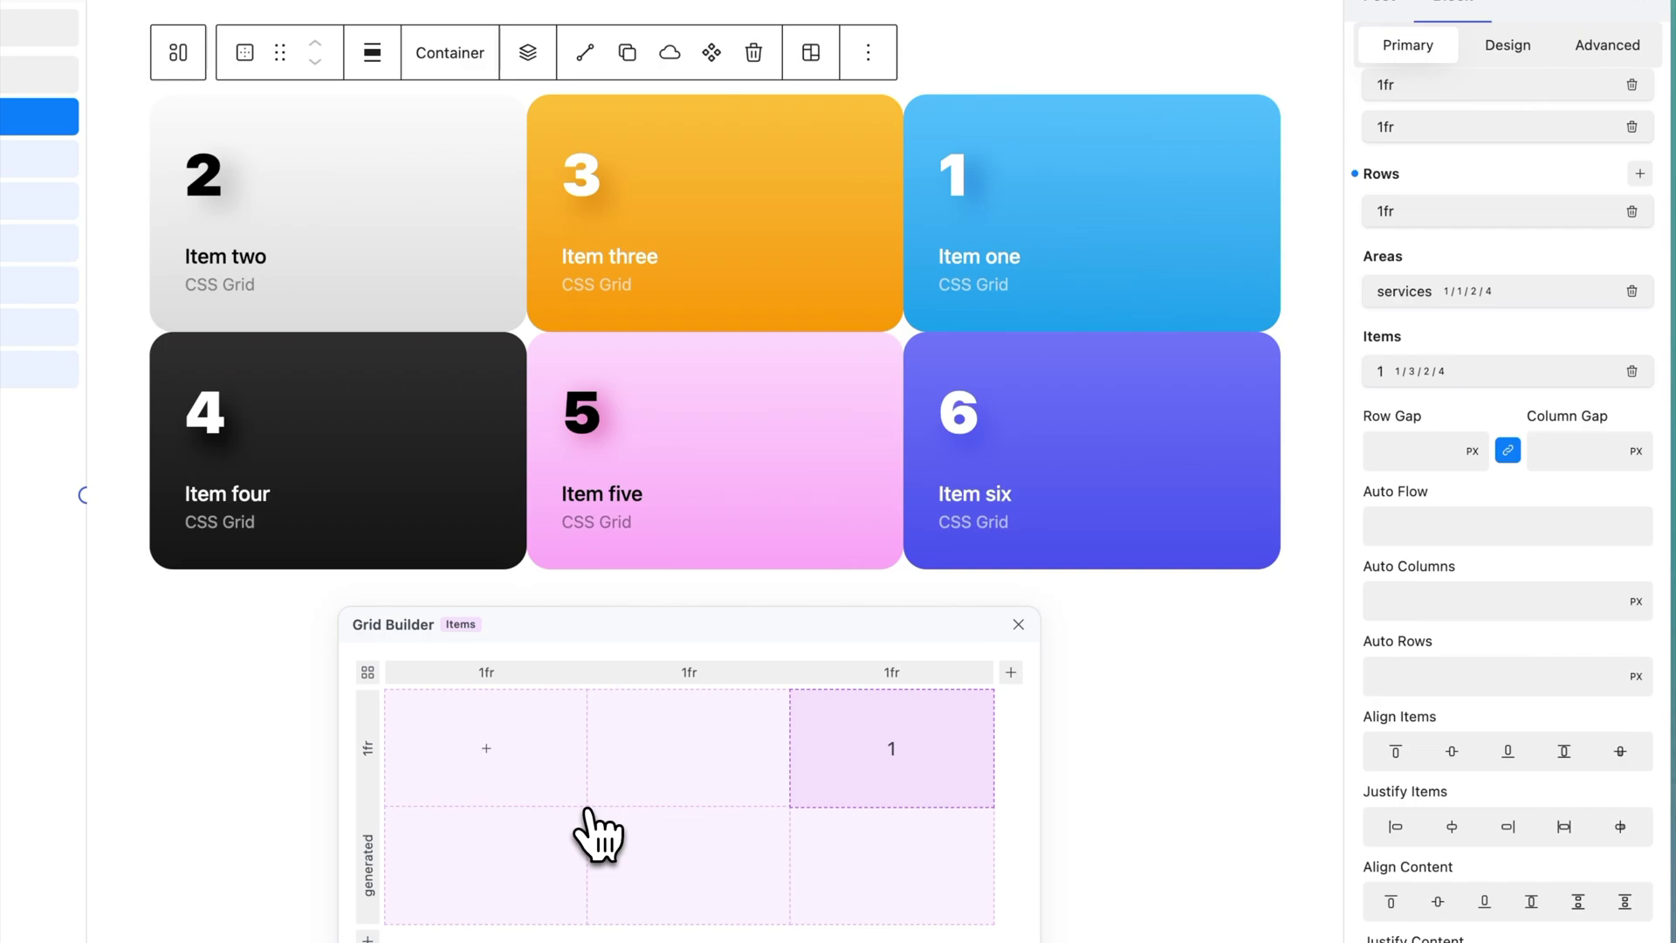
{"action": "left_click", "coordinate": [1474, 382]}
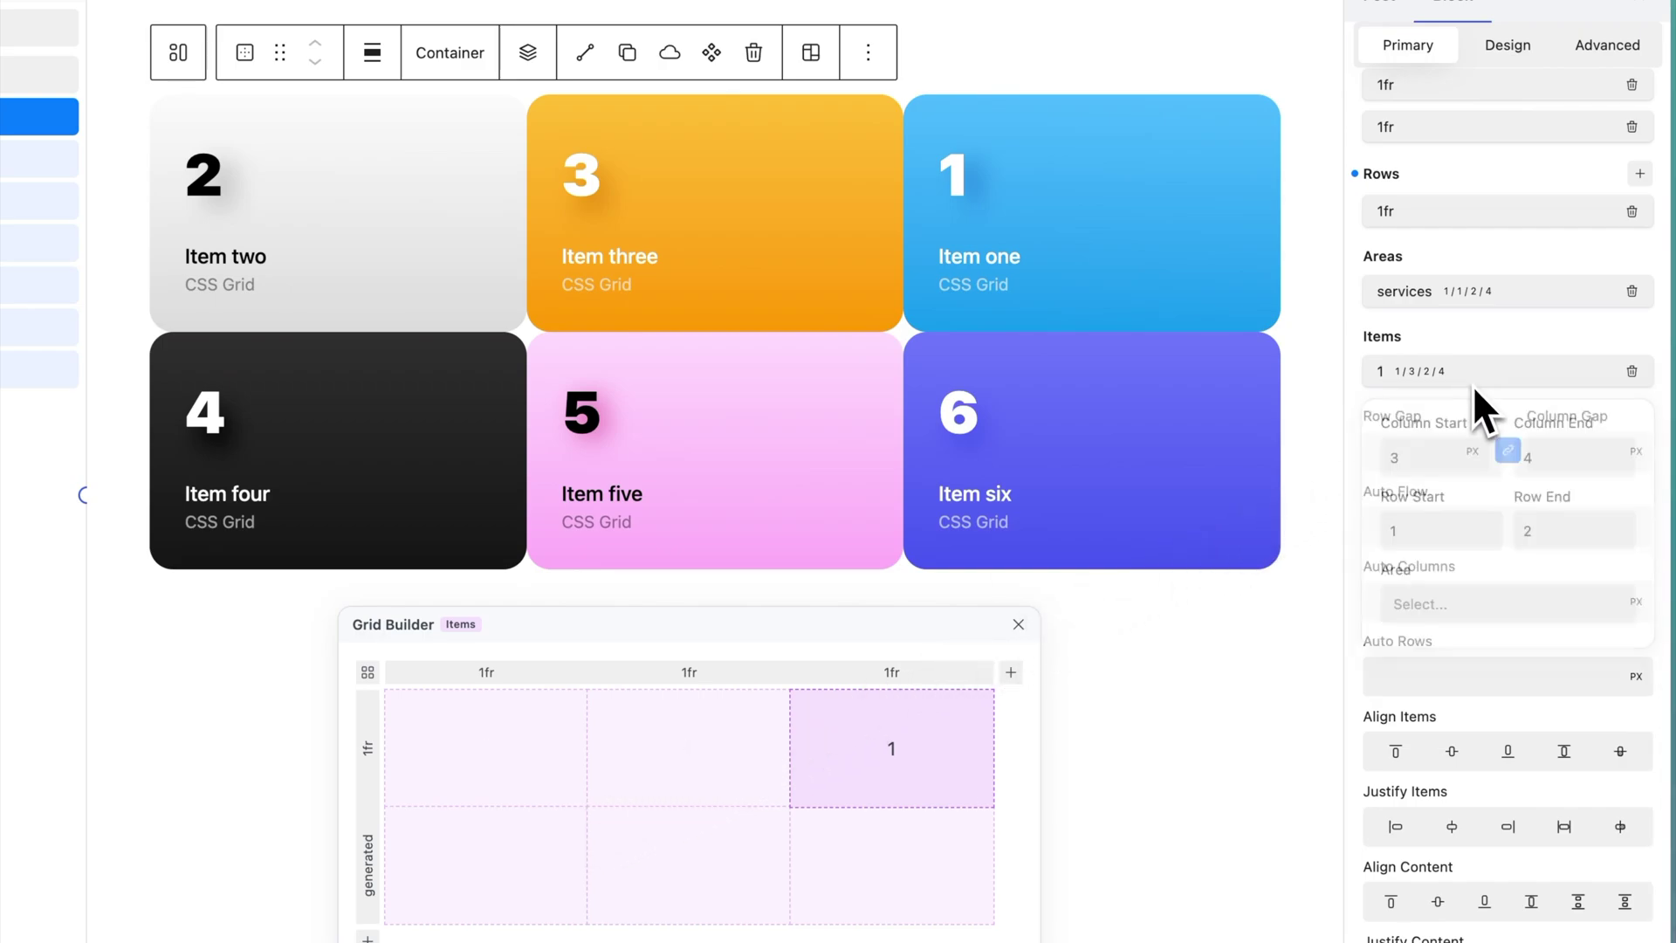
{"action": "left_click", "coordinate": [1445, 463]}
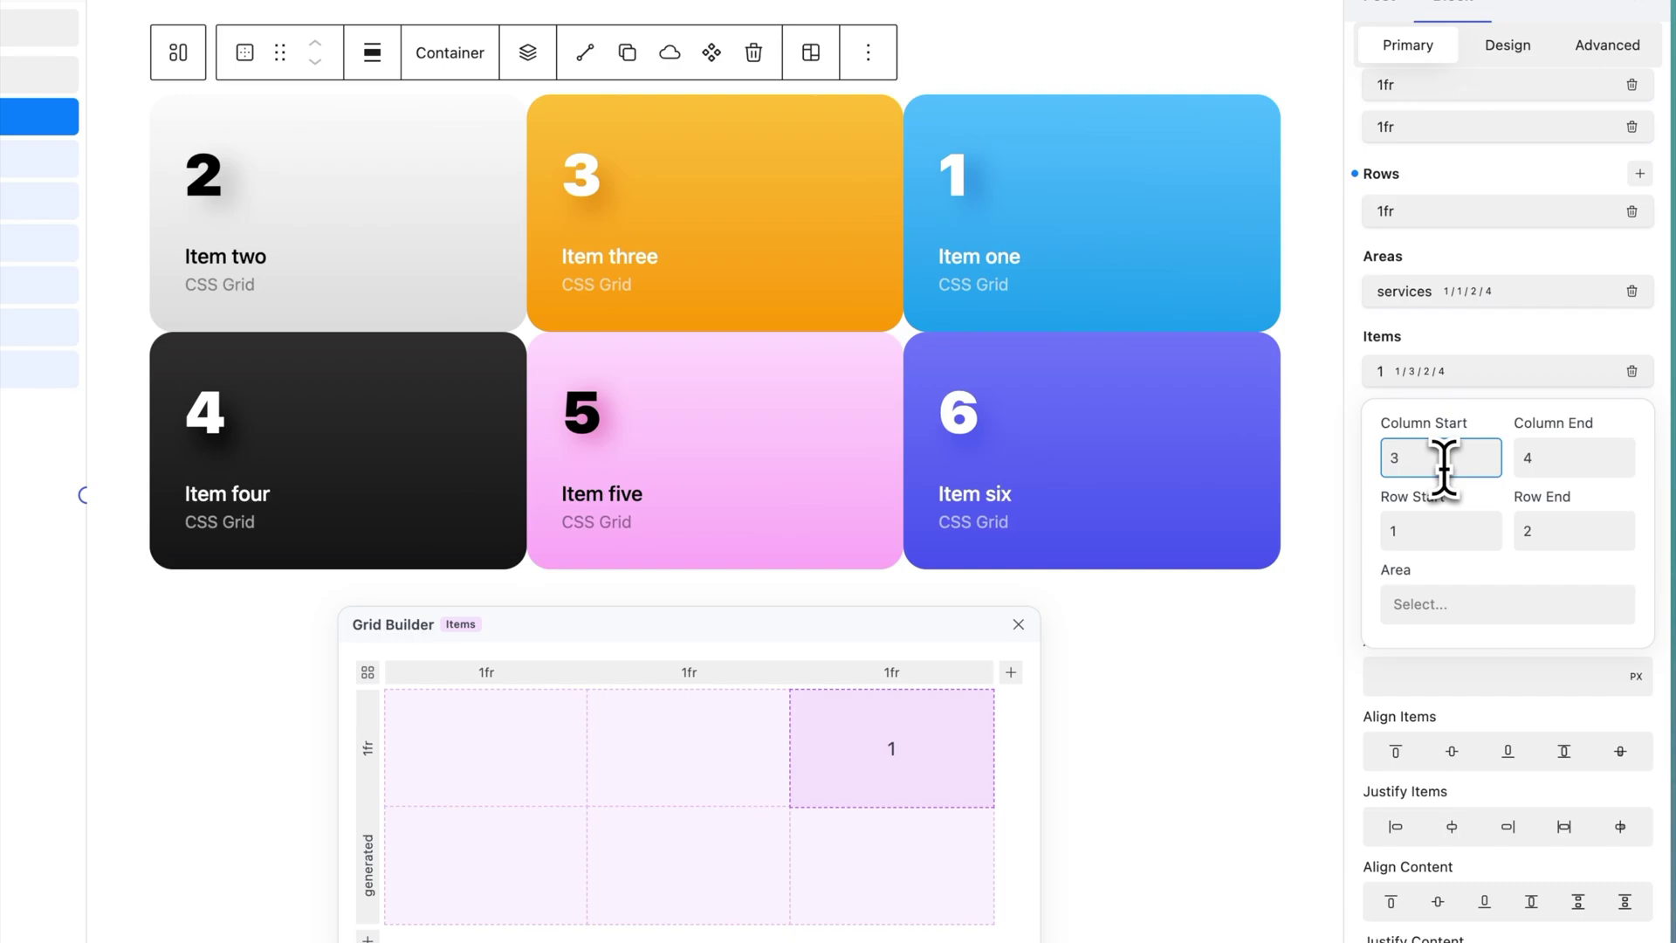
{"action": "key", "text": "BackSpace"}
{"action": "type", "text": "2"}
{"action": "left_click", "coordinate": [1541, 530]}
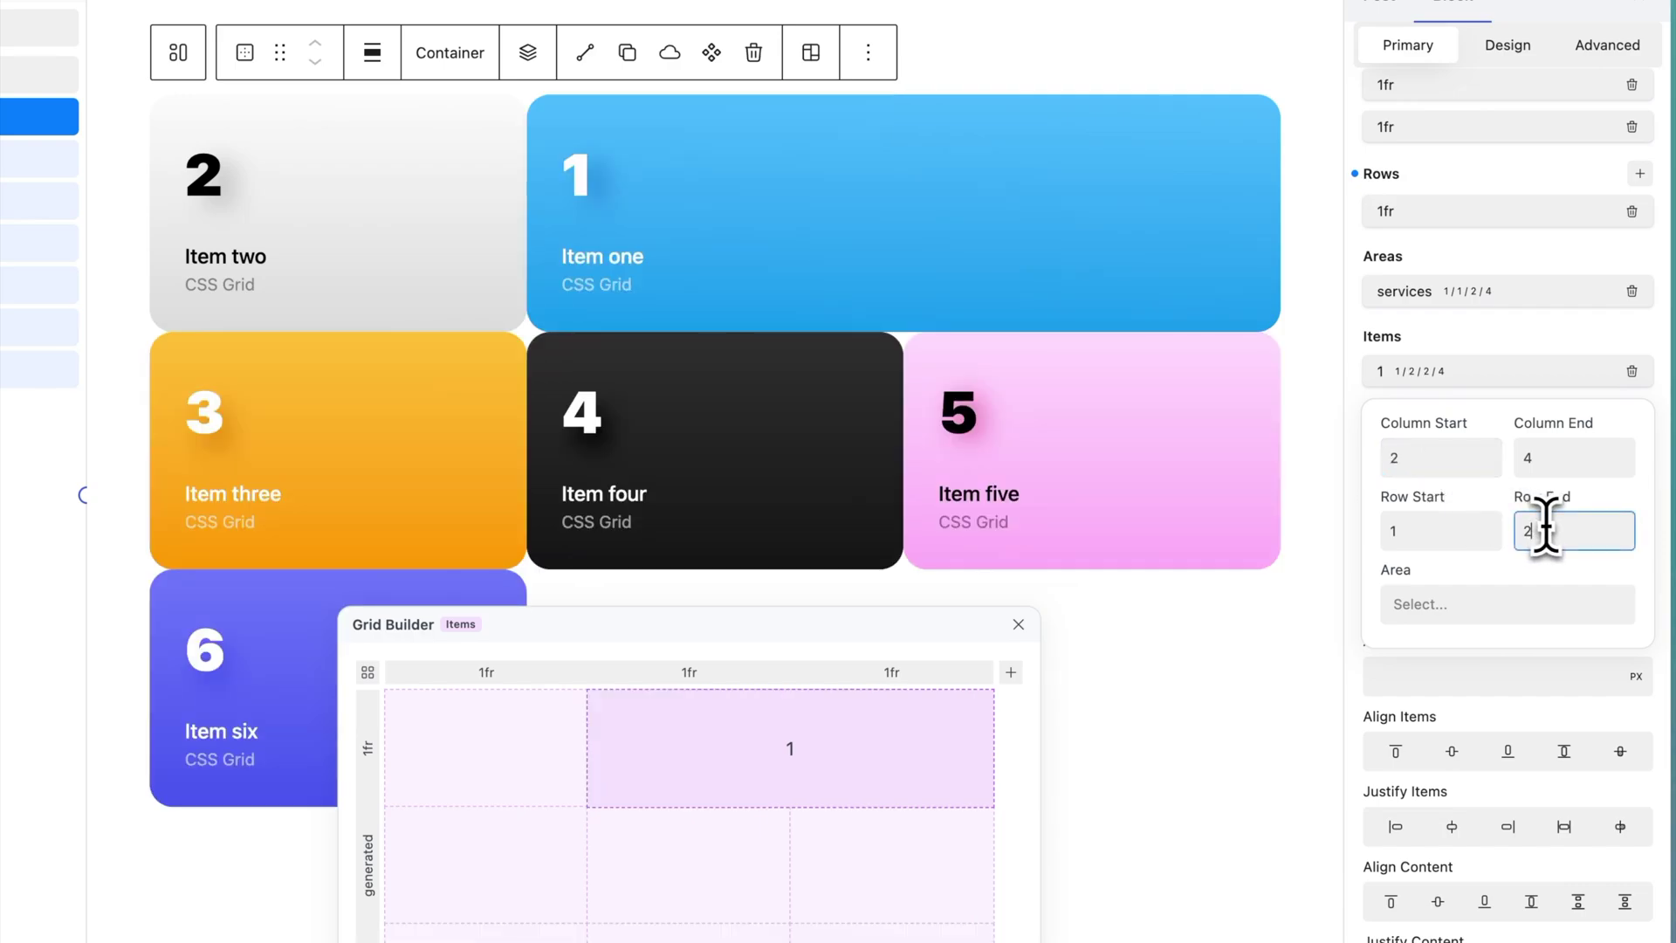
{"action": "key", "text": "BackSpace"}
{"action": "type", "text": "3"}
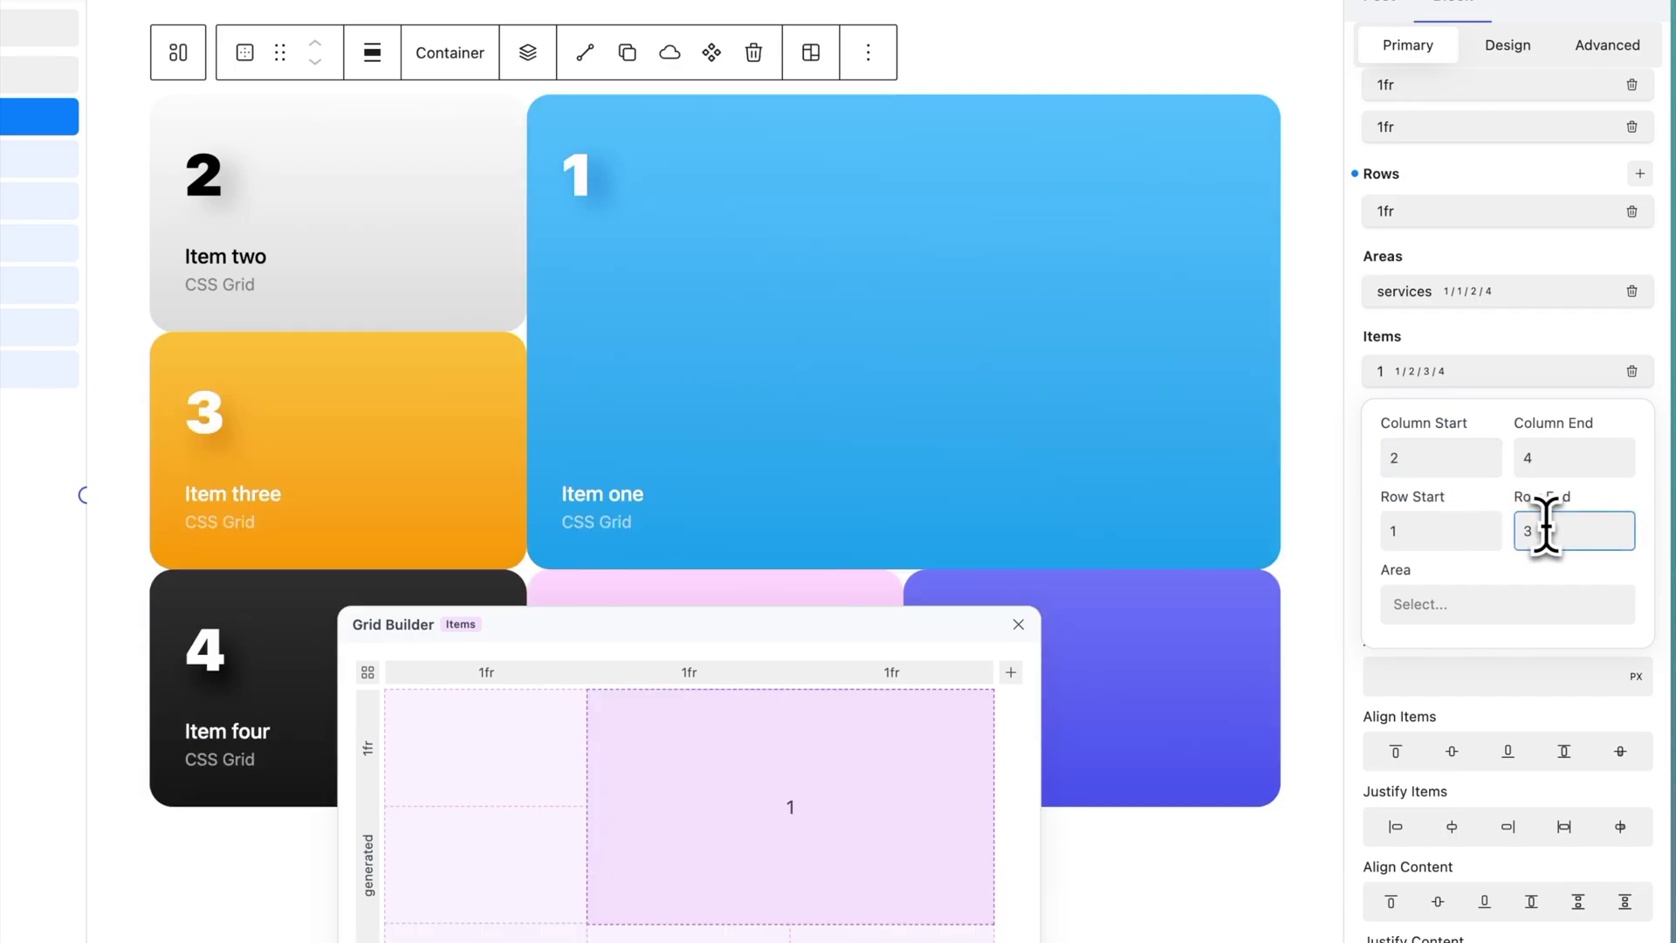
Step: Assign Item one to the services area, then delete its custom placement entry
{"action": "left_click", "coordinate": [1517, 603]}
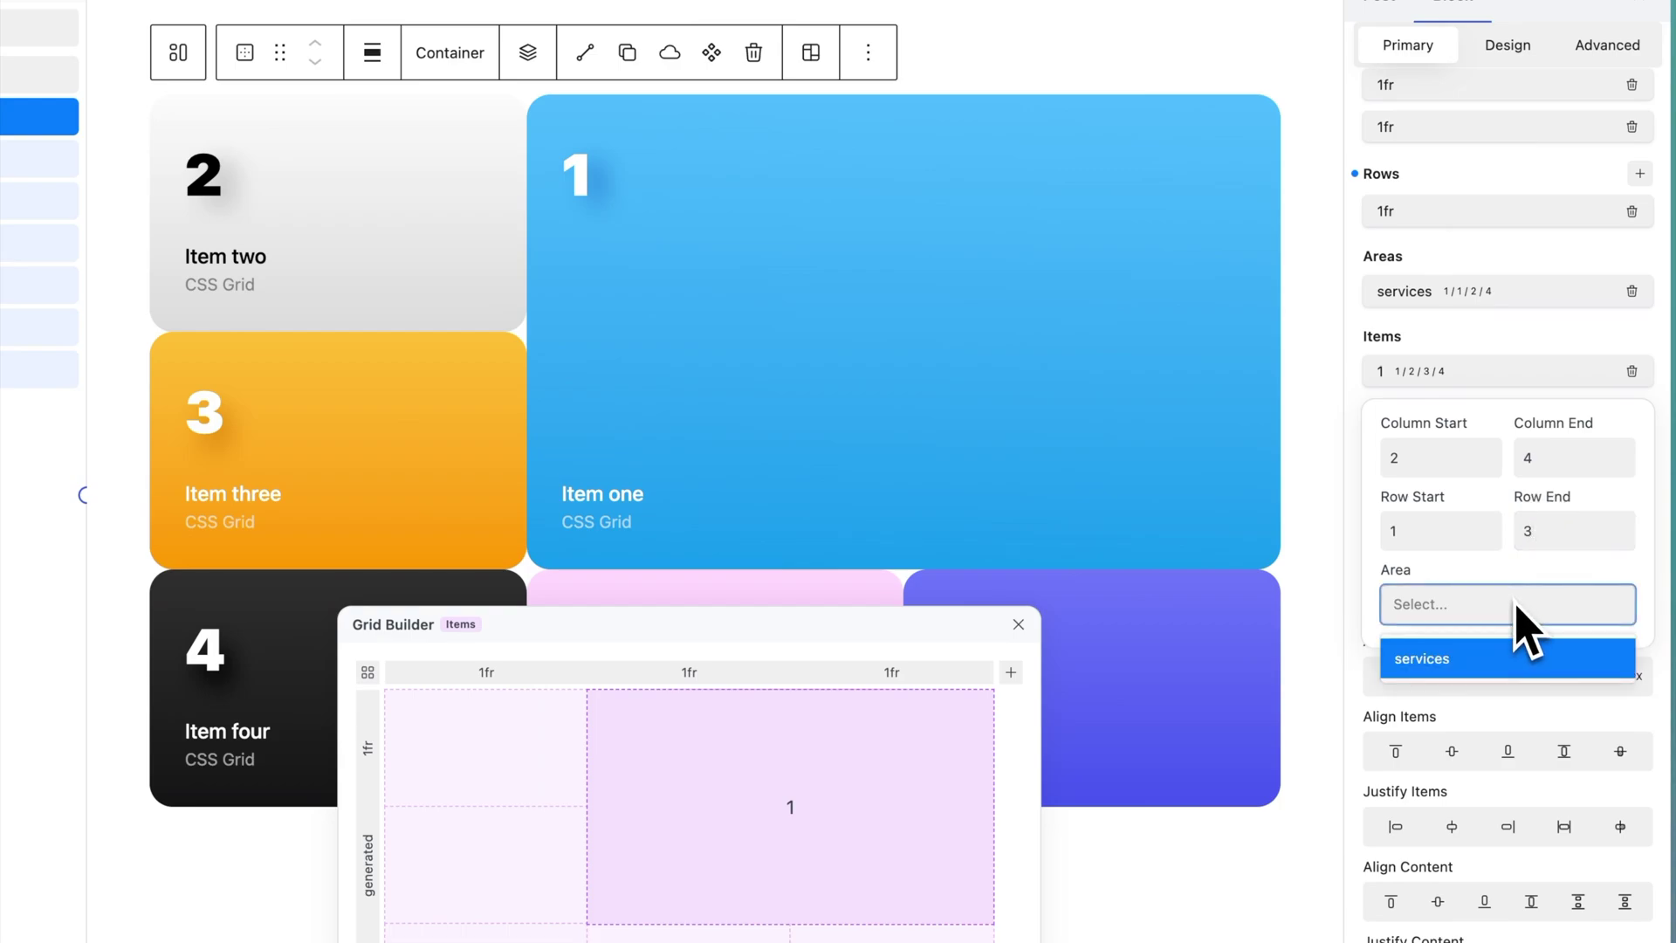
{"action": "left_click", "coordinate": [1513, 655]}
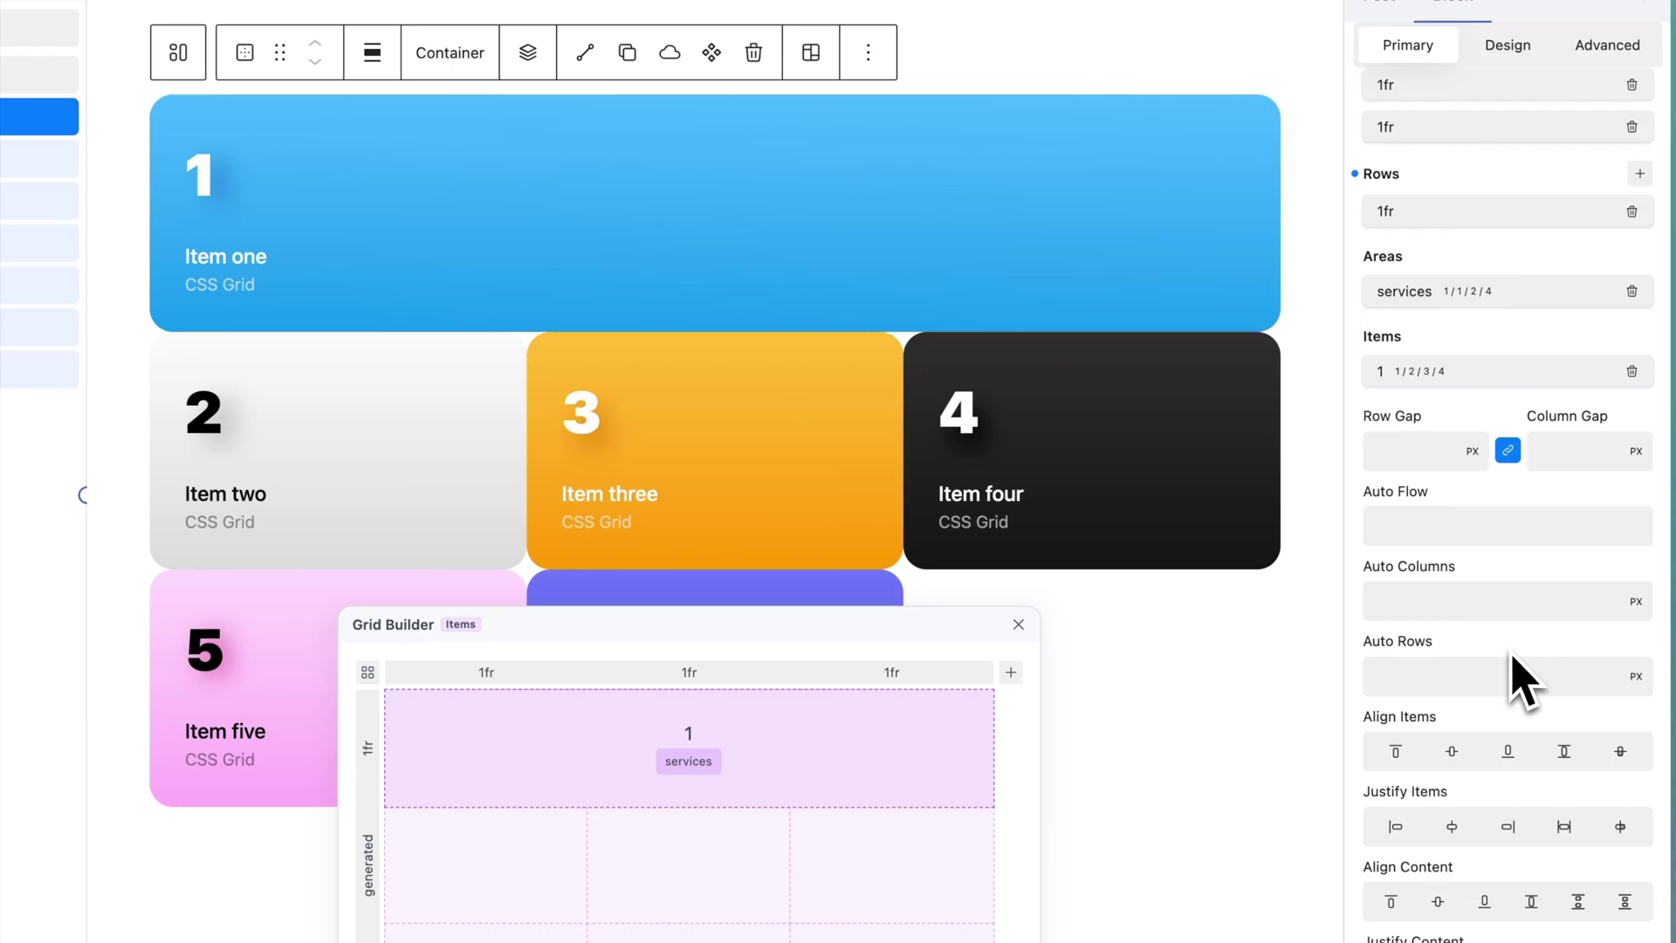
{"action": "left_click", "coordinate": [1632, 371]}
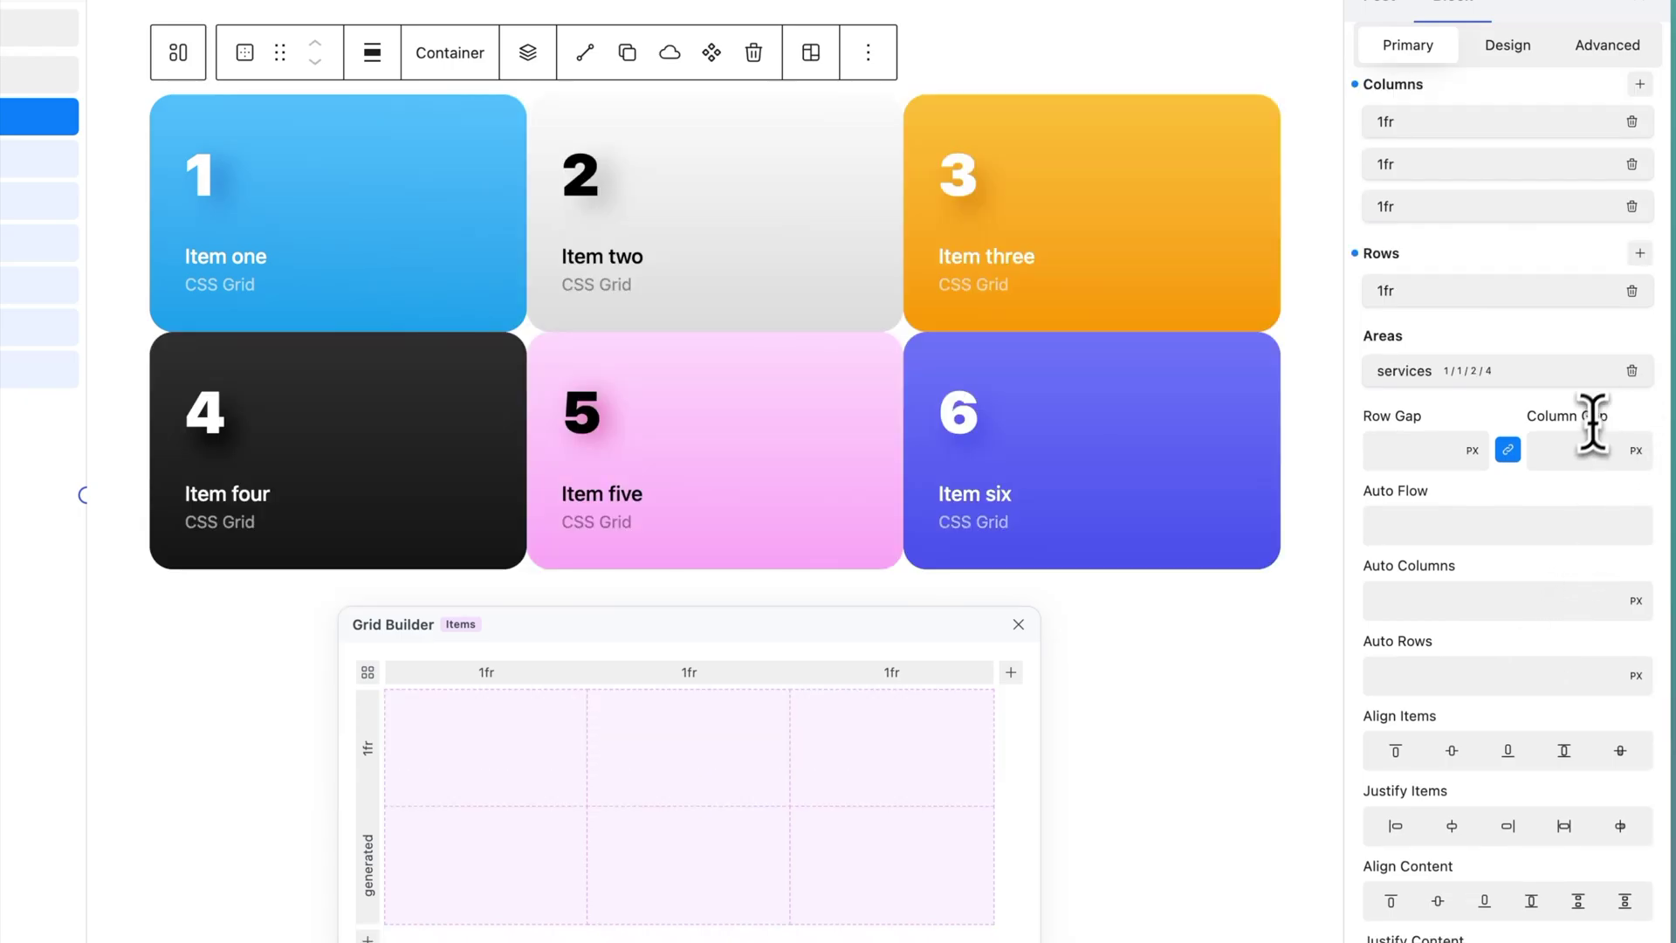
Step: Set a 40px linked gap, add a second 1fr row, and clear the column Auto Flow back to default
{"action": "left_click", "coordinate": [1575, 453]}
{"action": "type", "text": "40"}
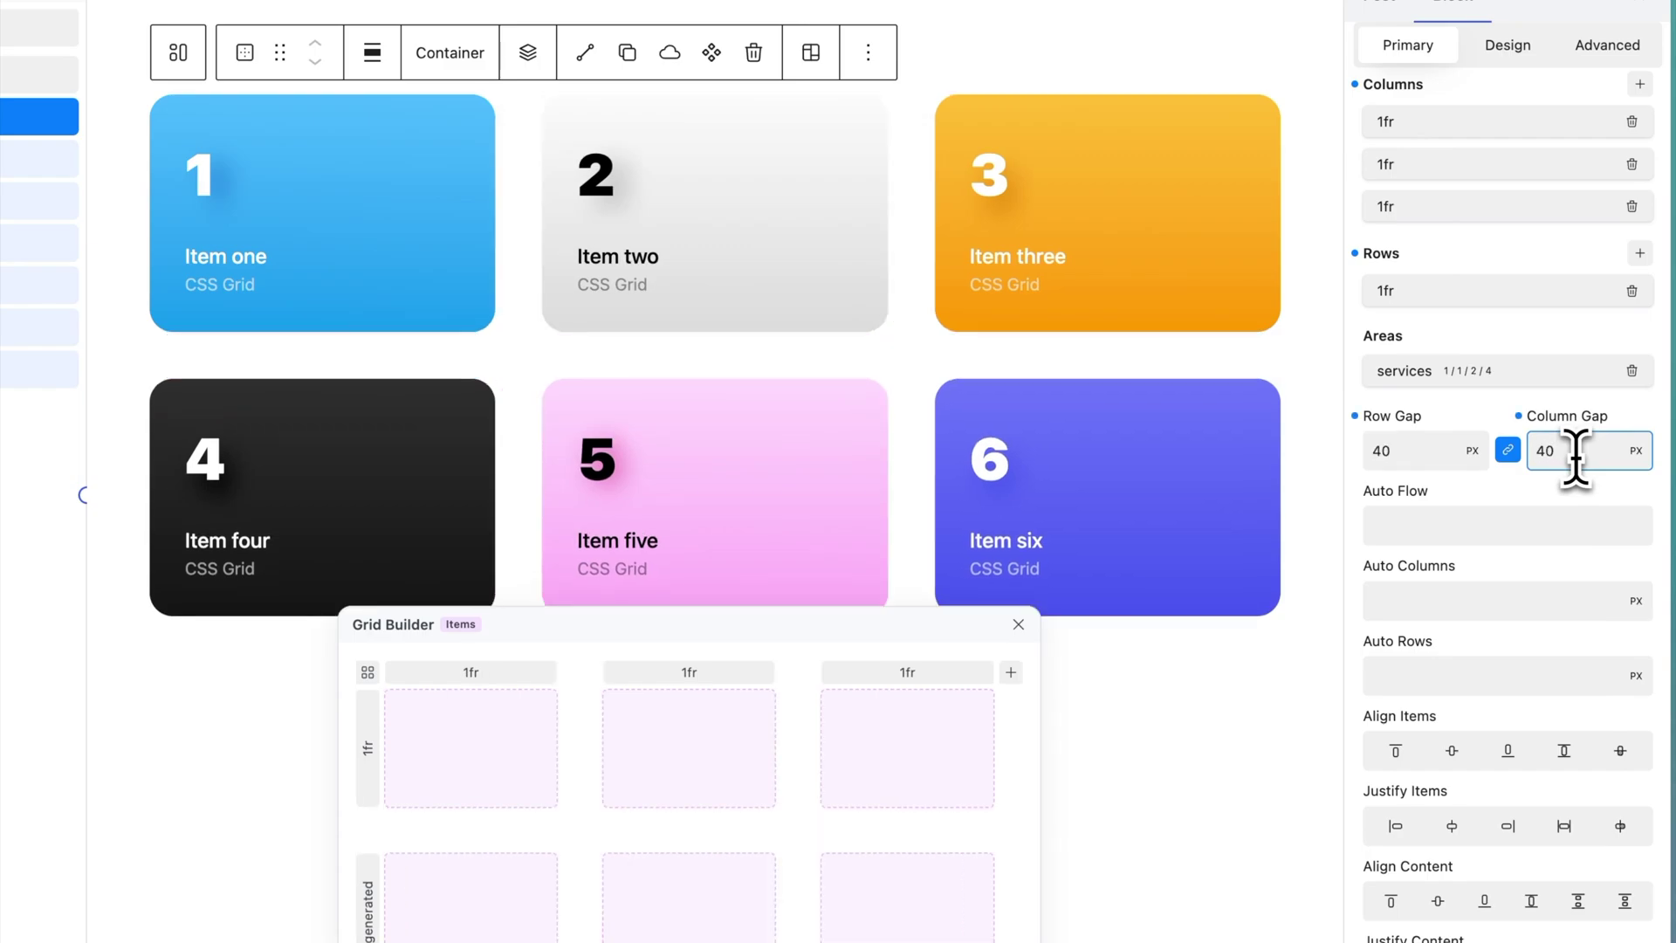
{"action": "left_click", "coordinate": [1536, 524]}
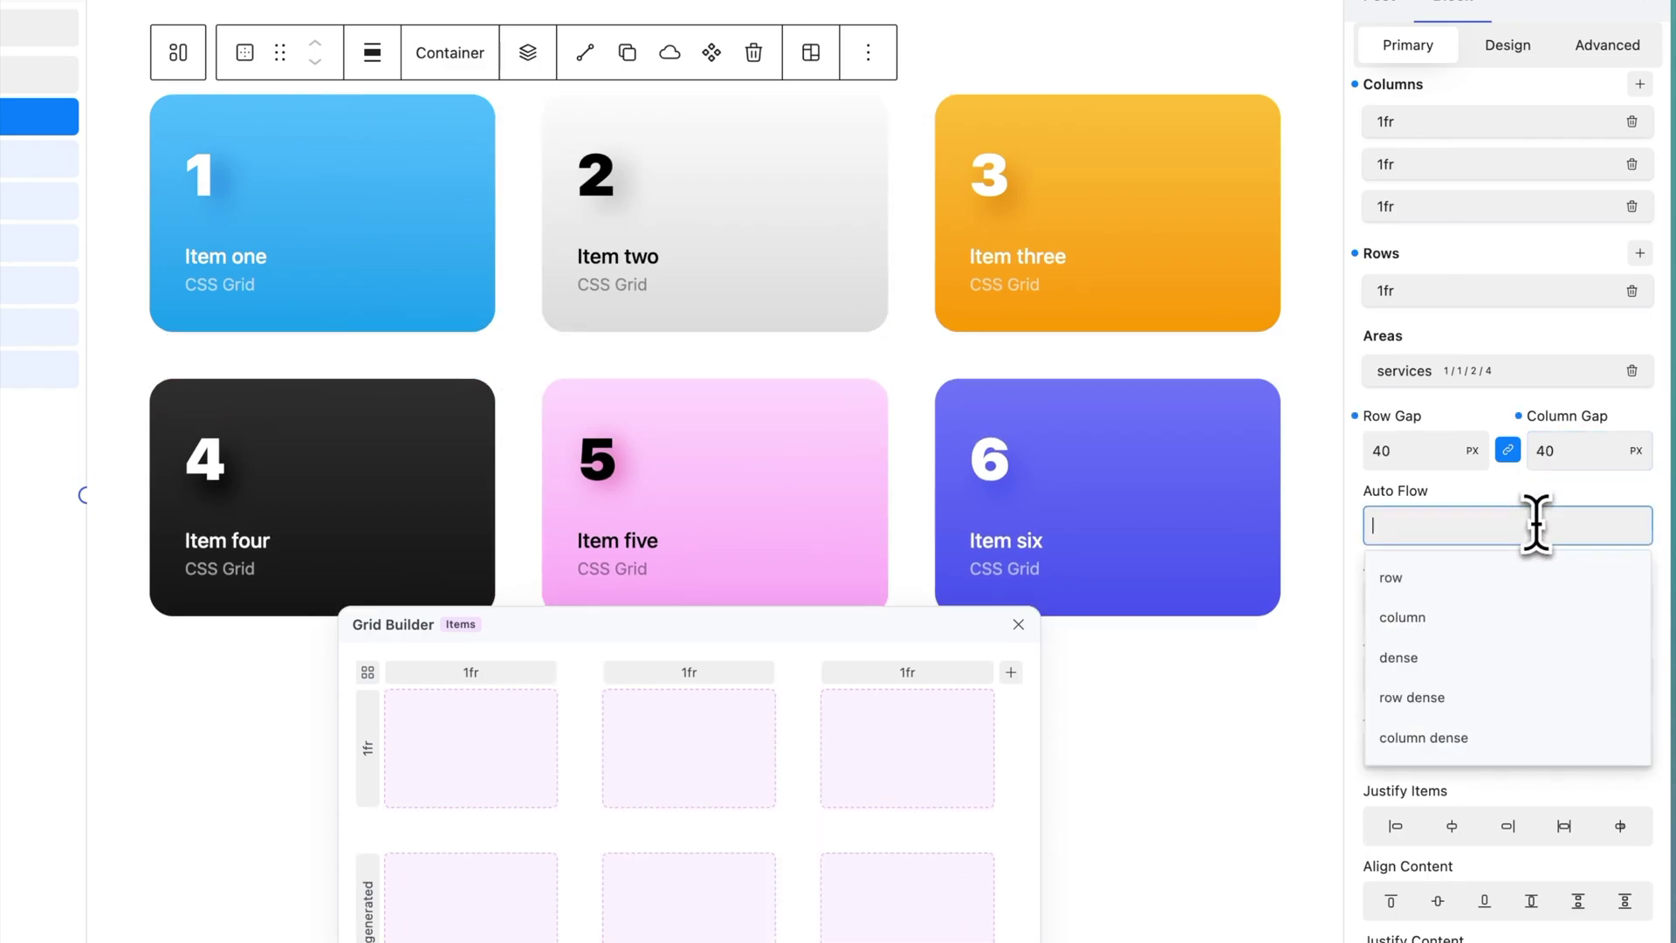
{"action": "left_click", "coordinate": [1525, 616]}
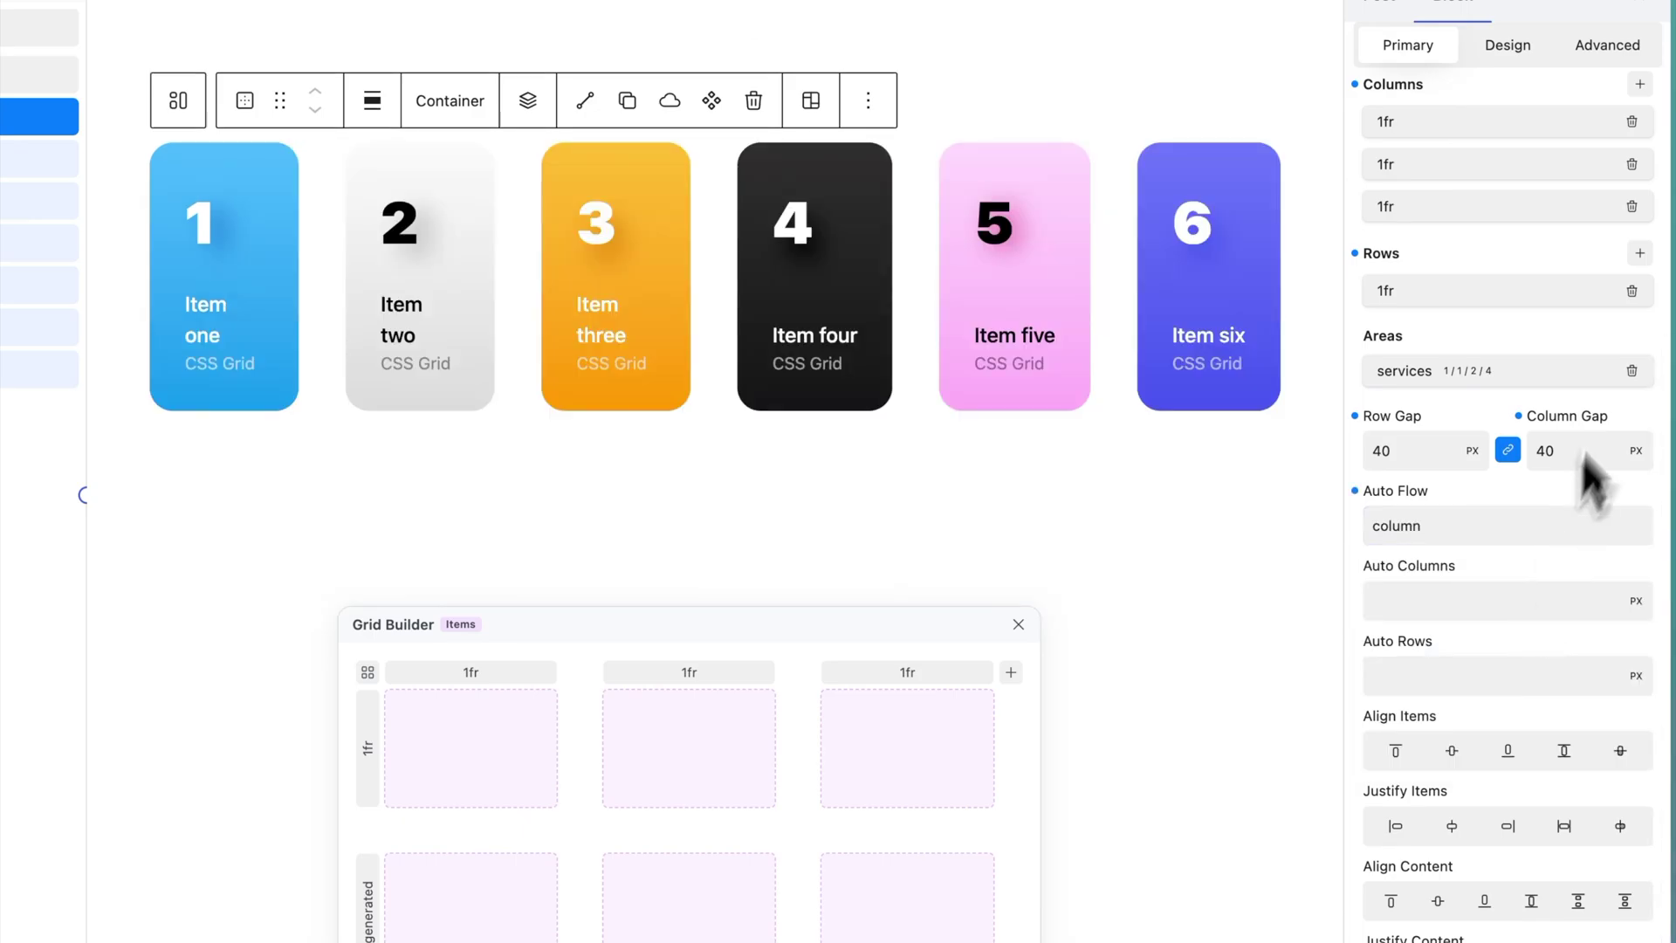
{"action": "left_click", "coordinate": [1640, 254]}
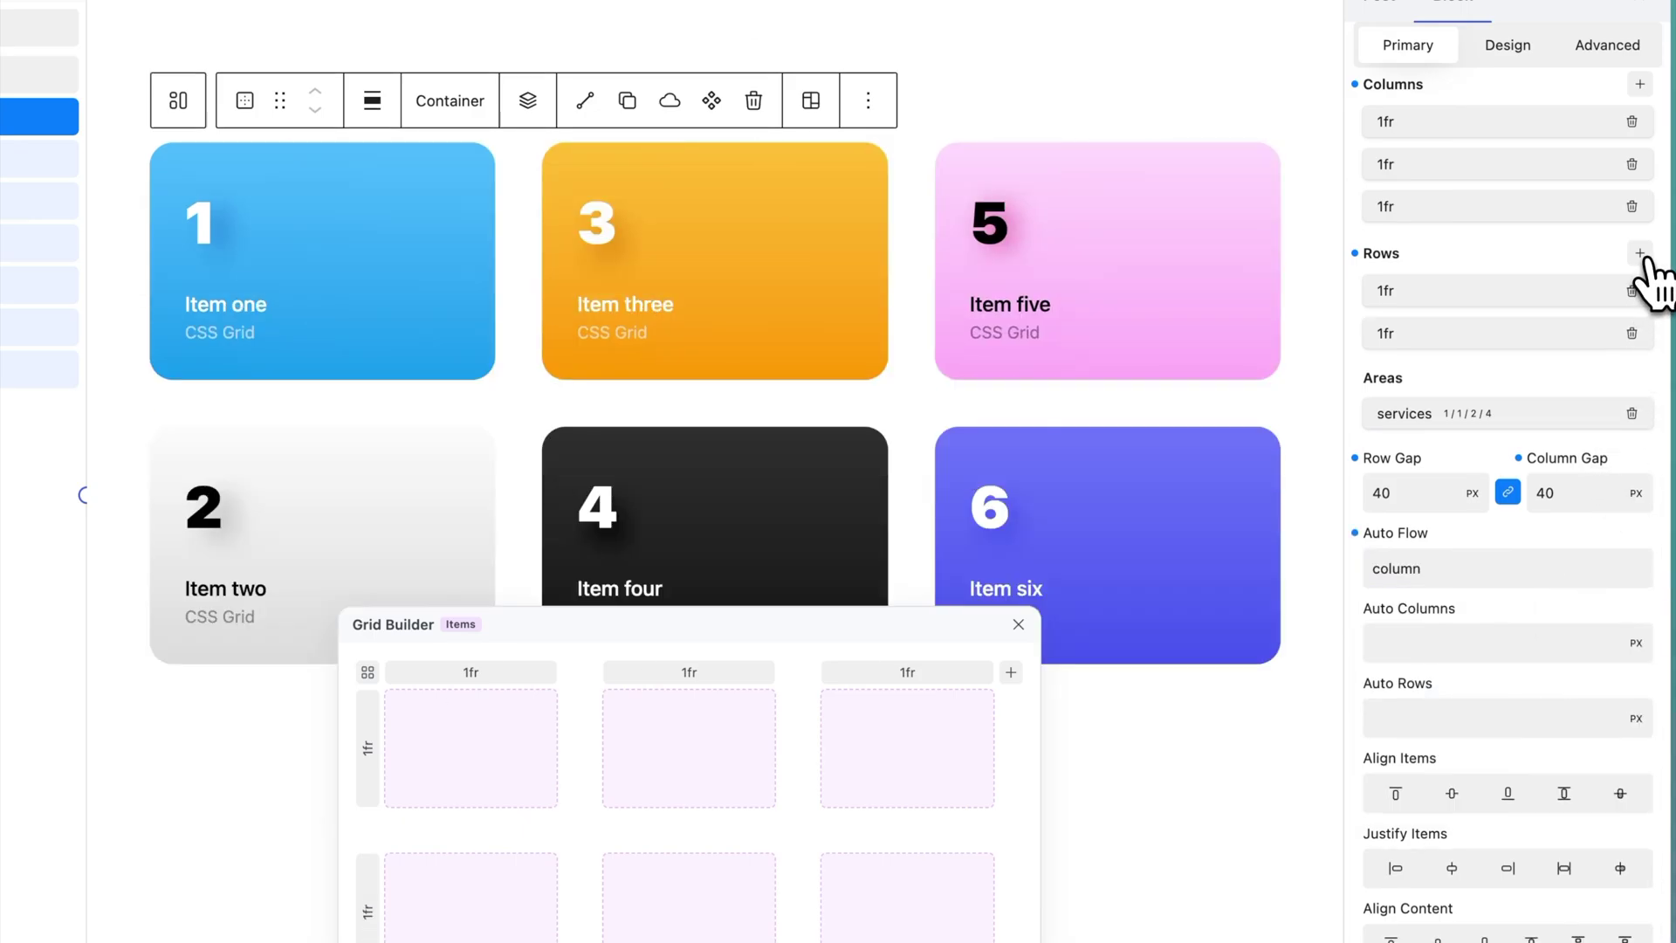
{"action": "left_click", "coordinate": [1358, 536]}
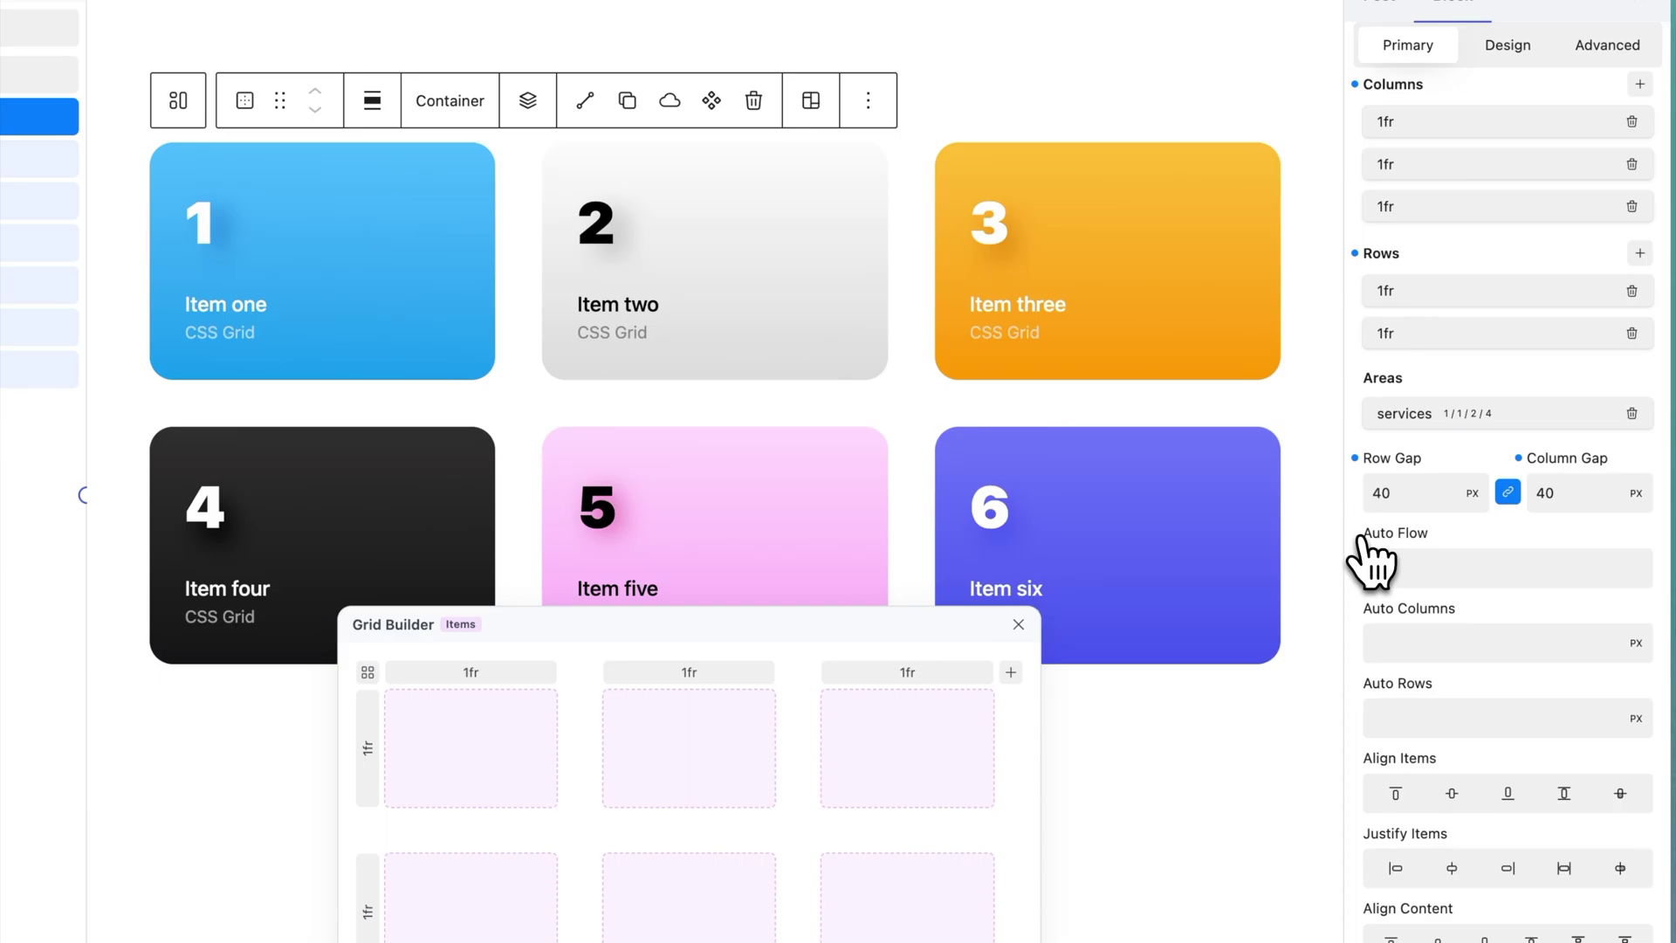
{"action": "scroll", "coordinate": [1372, 563], "scroll_direction": "down", "scroll_amount": 1}
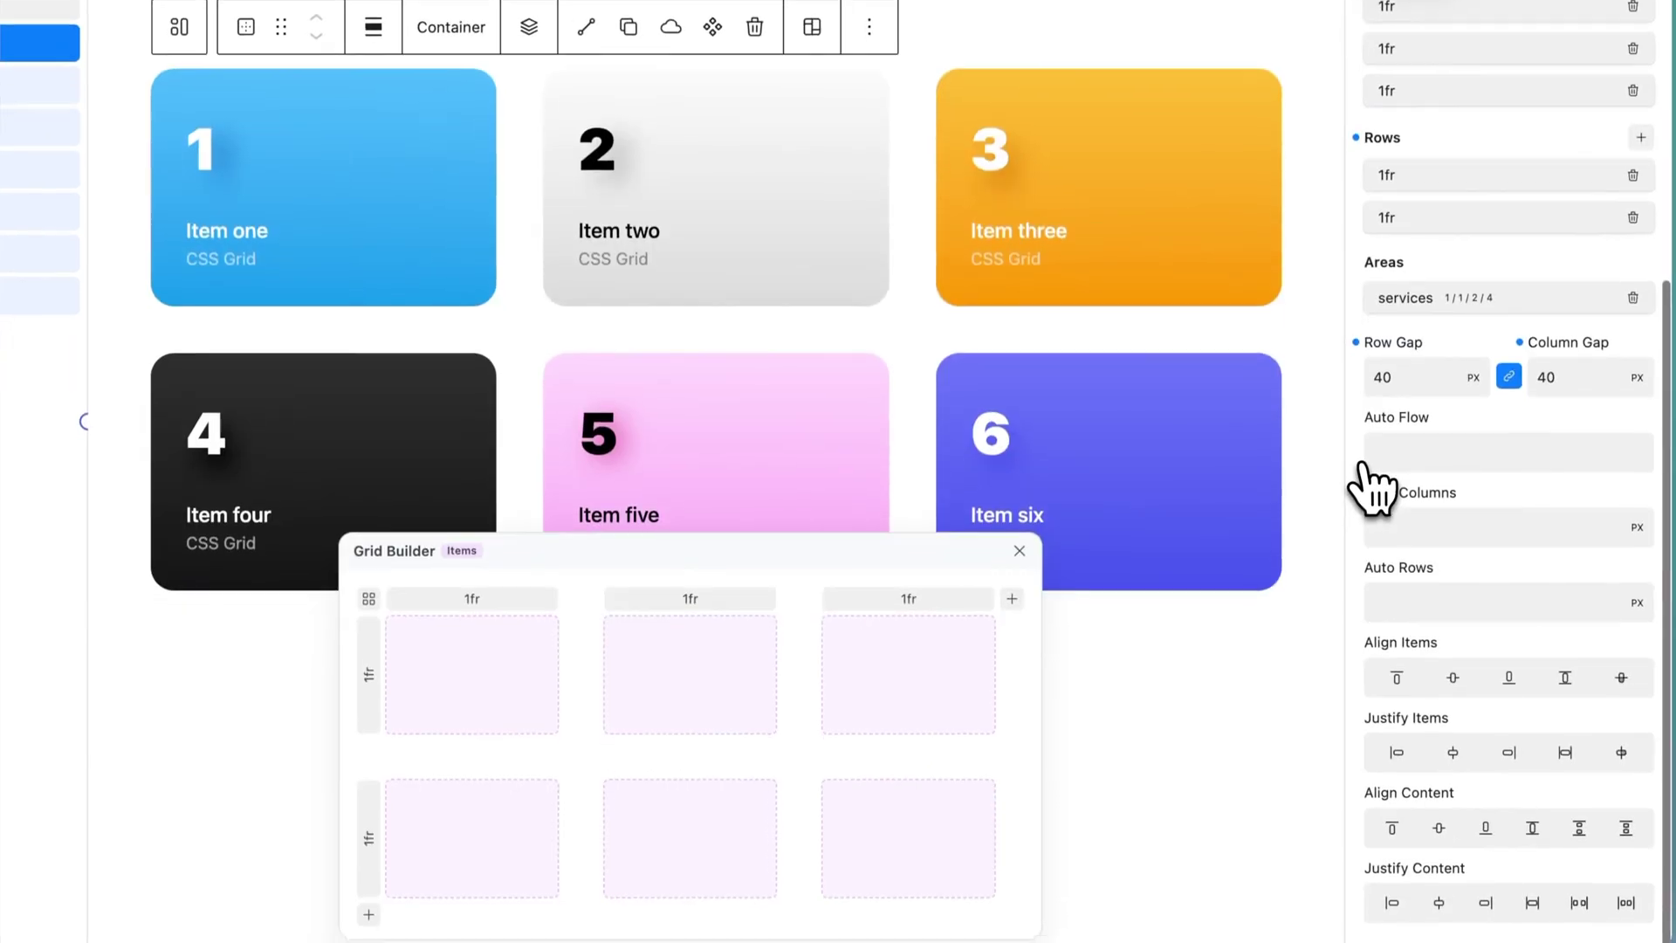
Step: Make the first grid row 300px and try center, end and start Align Items before restoring stretch
{"action": "left_click", "coordinate": [1440, 249]}
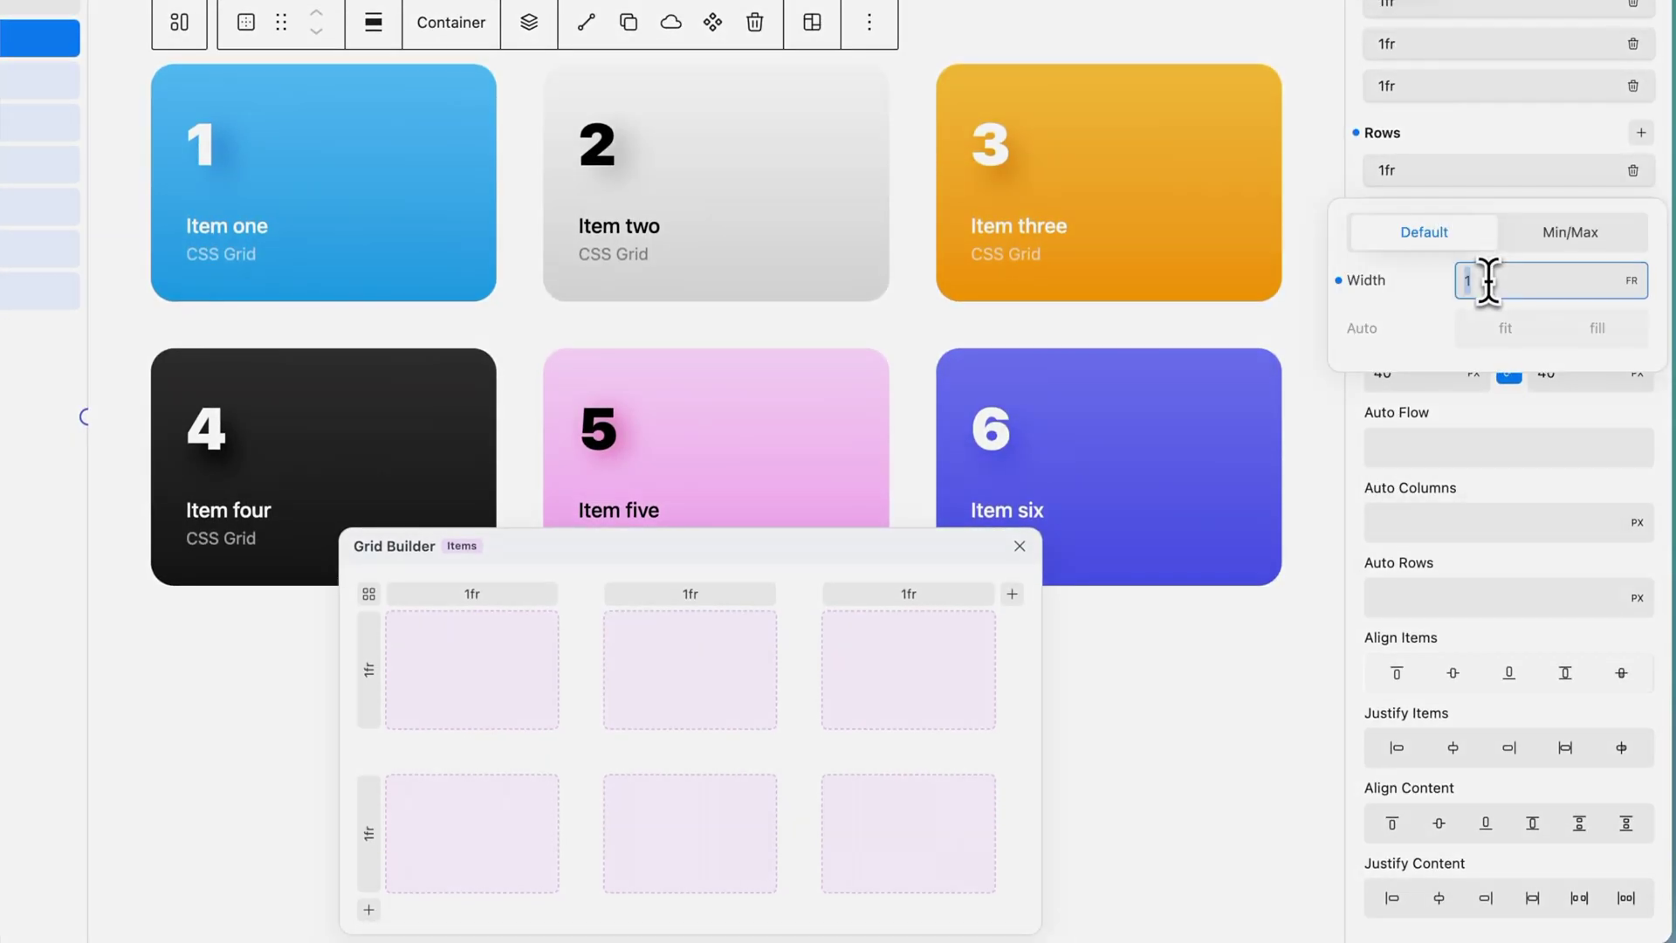
{"action": "type", "text": "300px"}
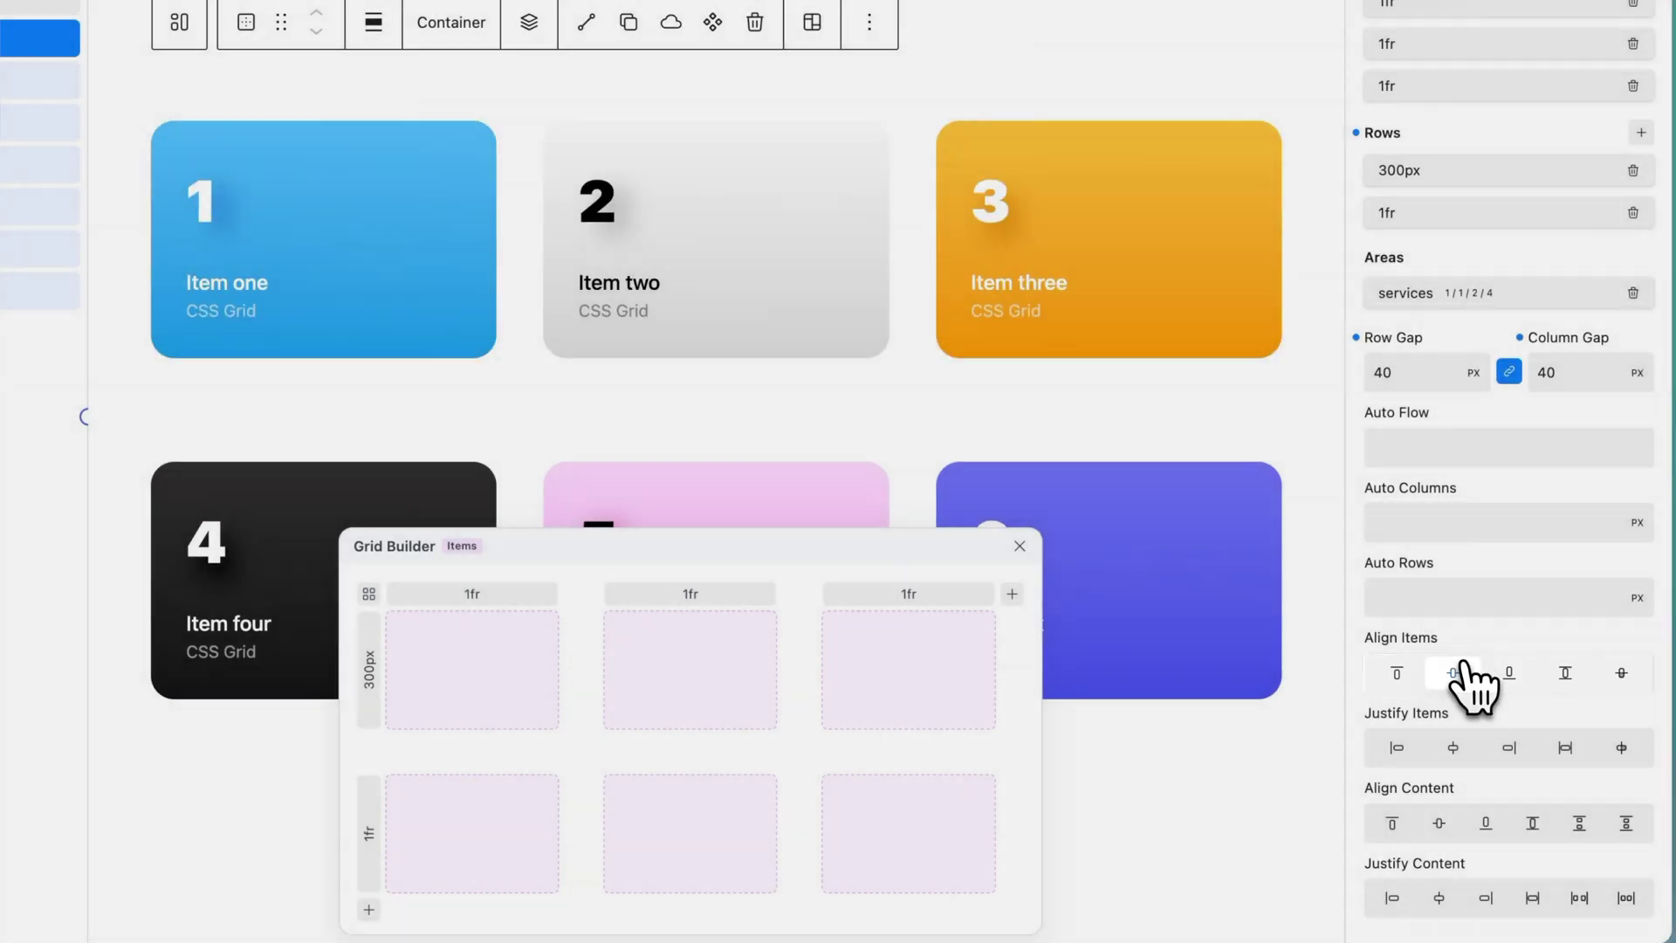
{"action": "left_click", "coordinate": [1454, 672]}
{"action": "left_click", "coordinate": [1507, 673]}
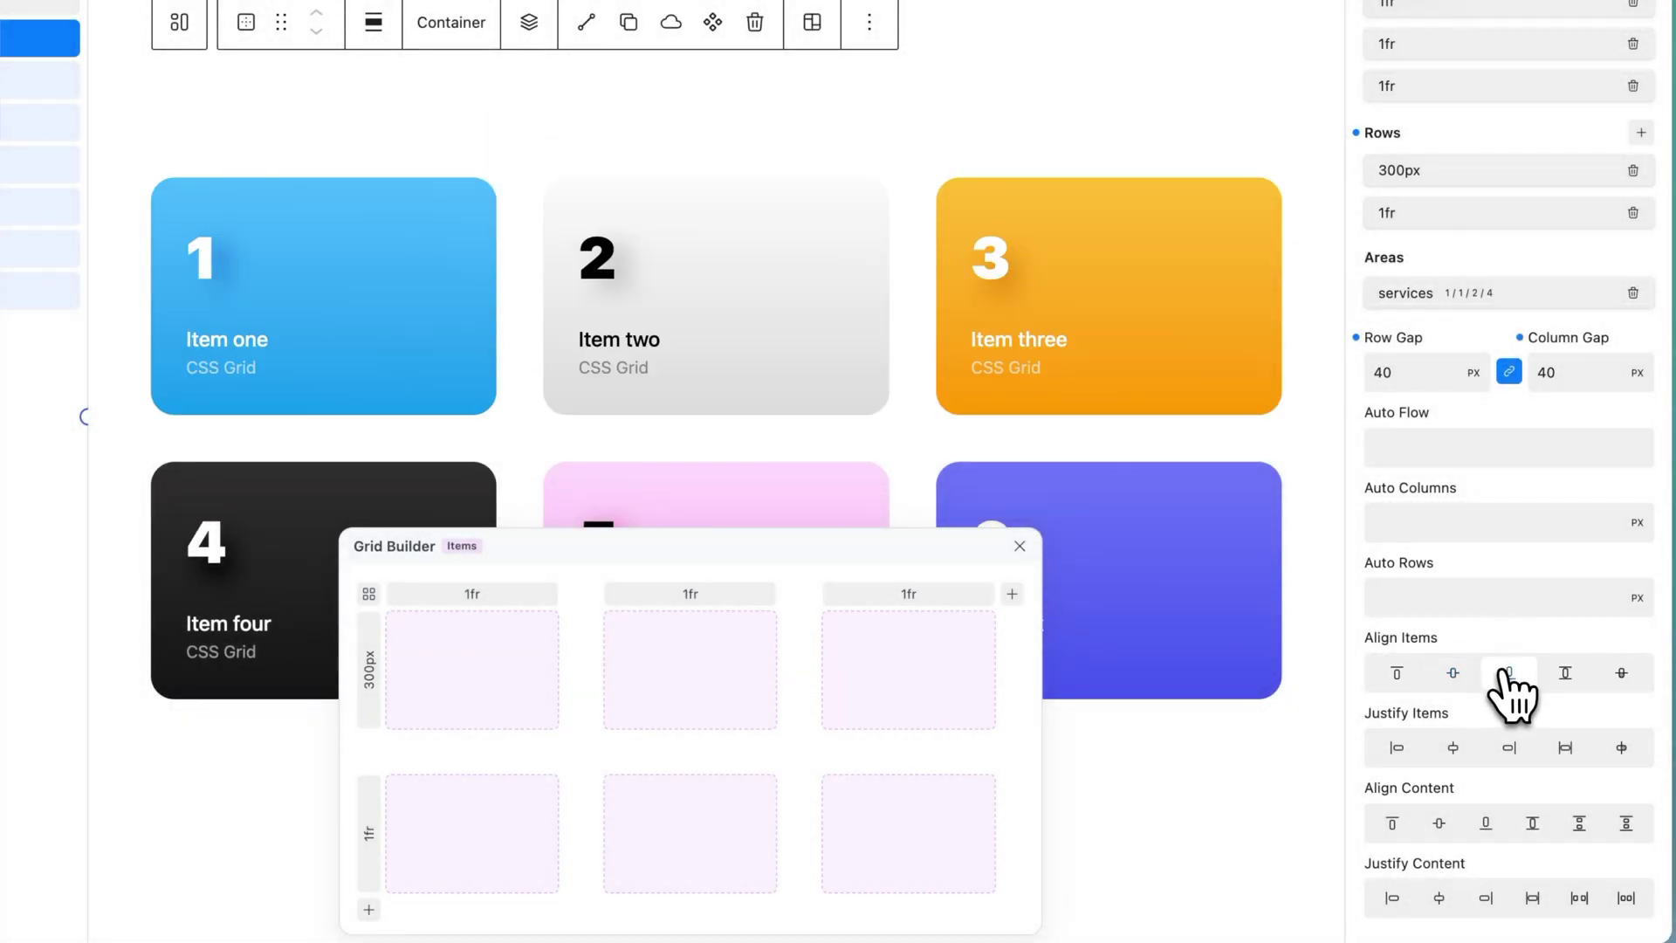
{"action": "left_click", "coordinate": [1397, 674]}
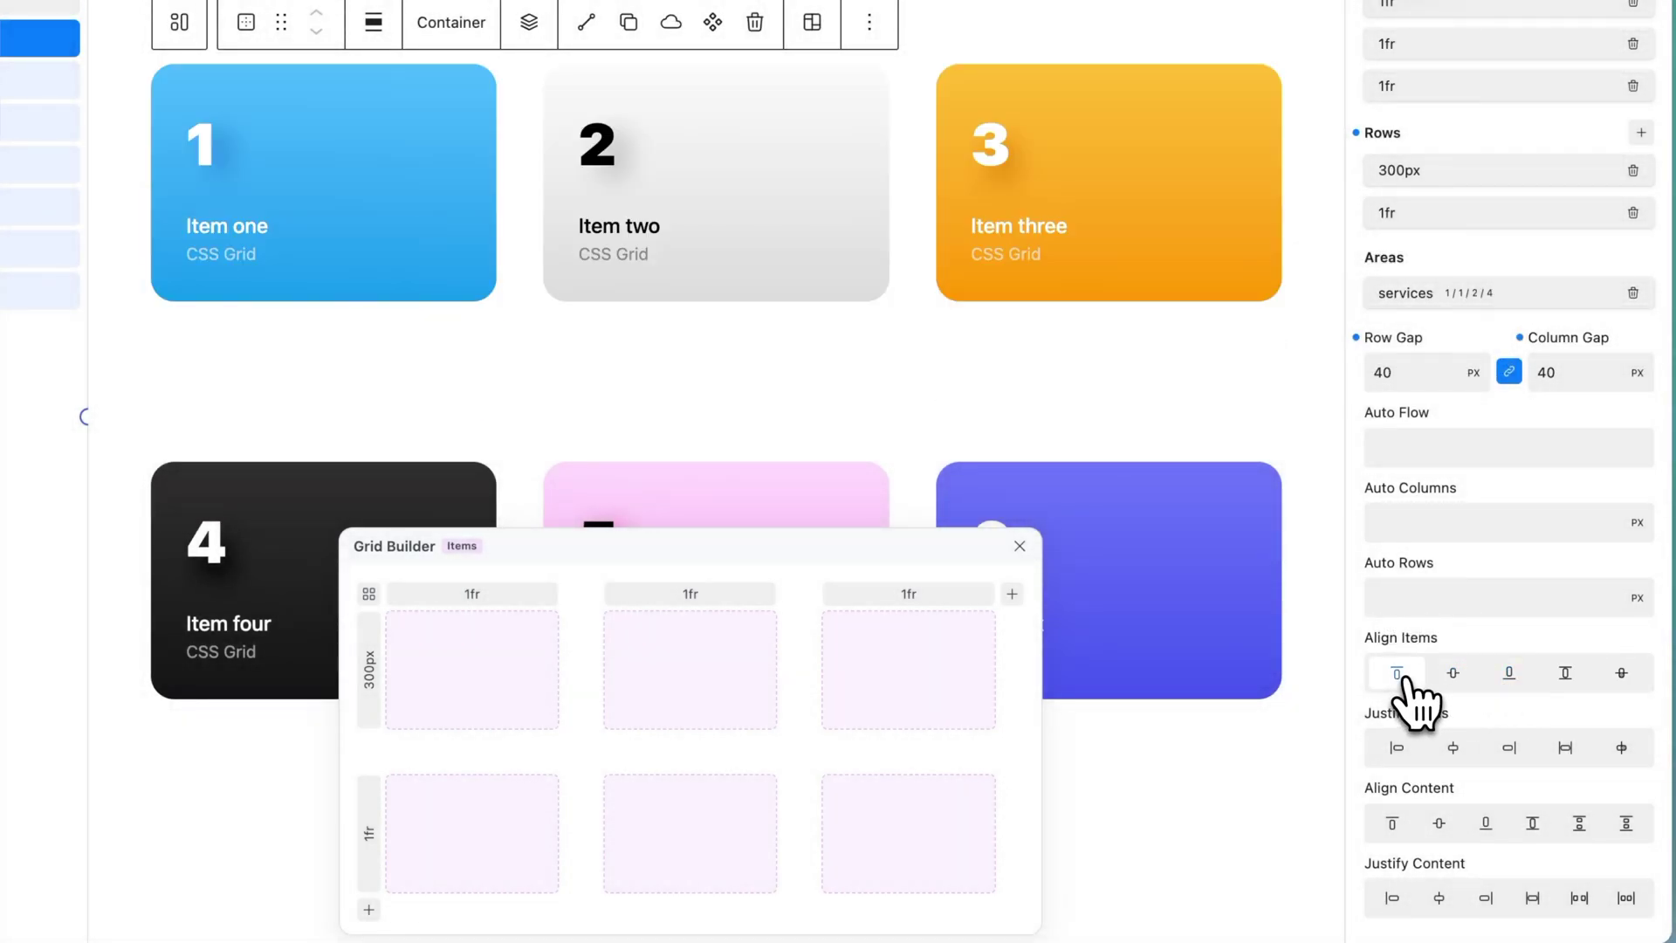
{"action": "left_click", "coordinate": [1401, 680]}
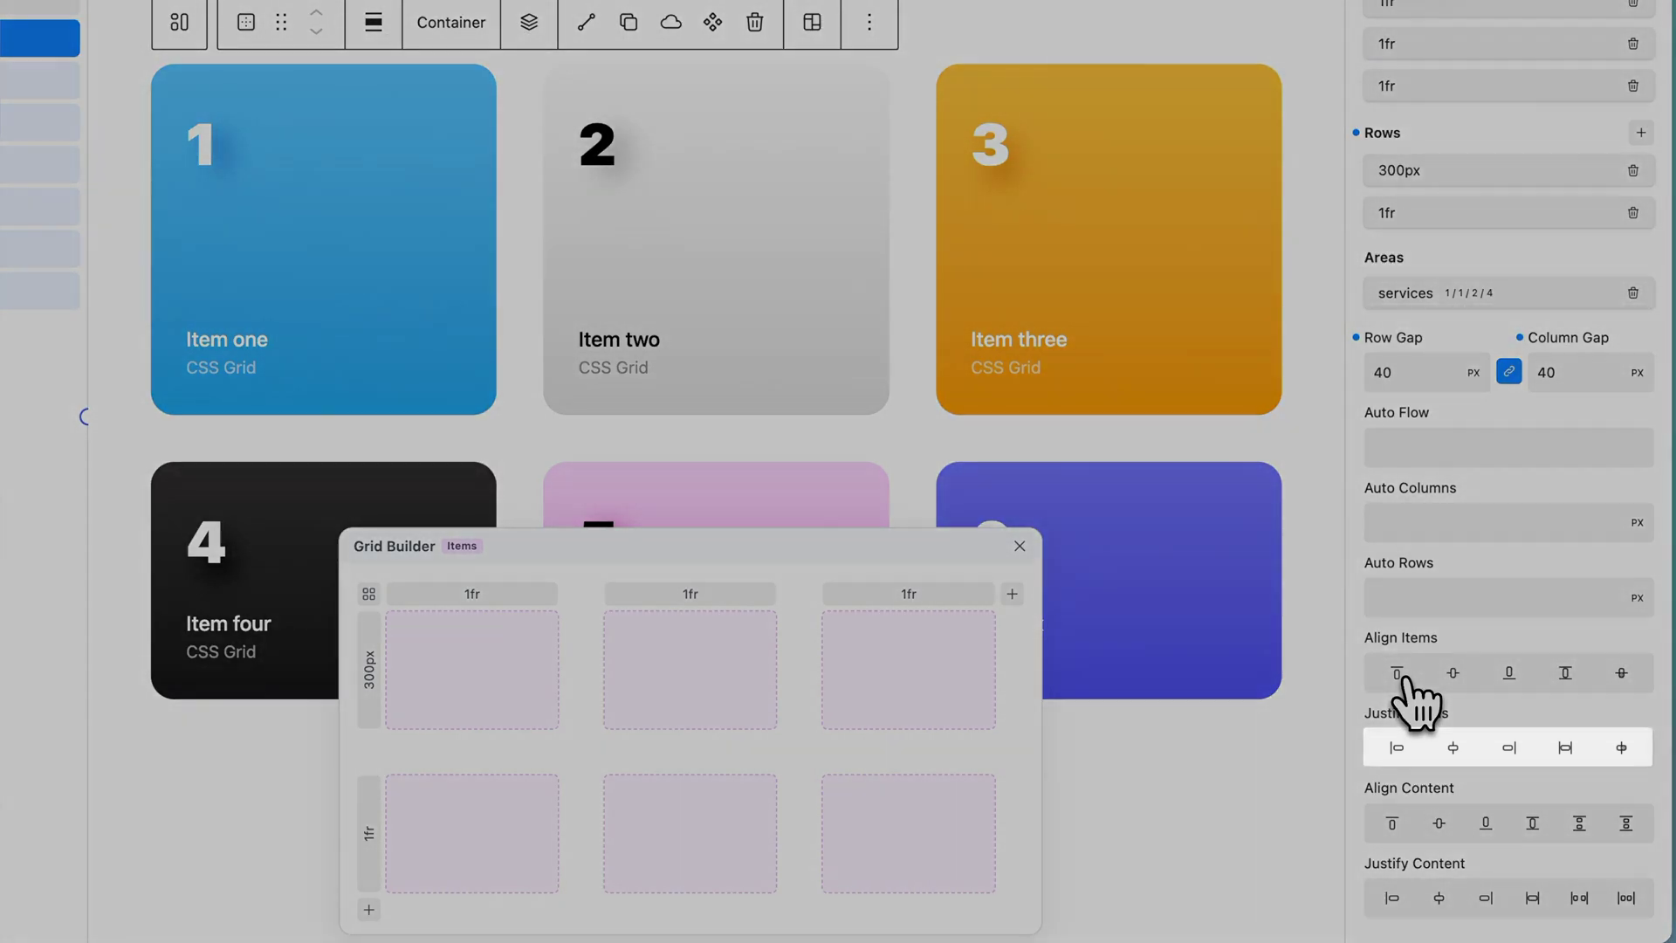
Step: Try center, end and start Justify Items, restore full width, and select the Item three card
{"action": "left_click", "coordinate": [1454, 749]}
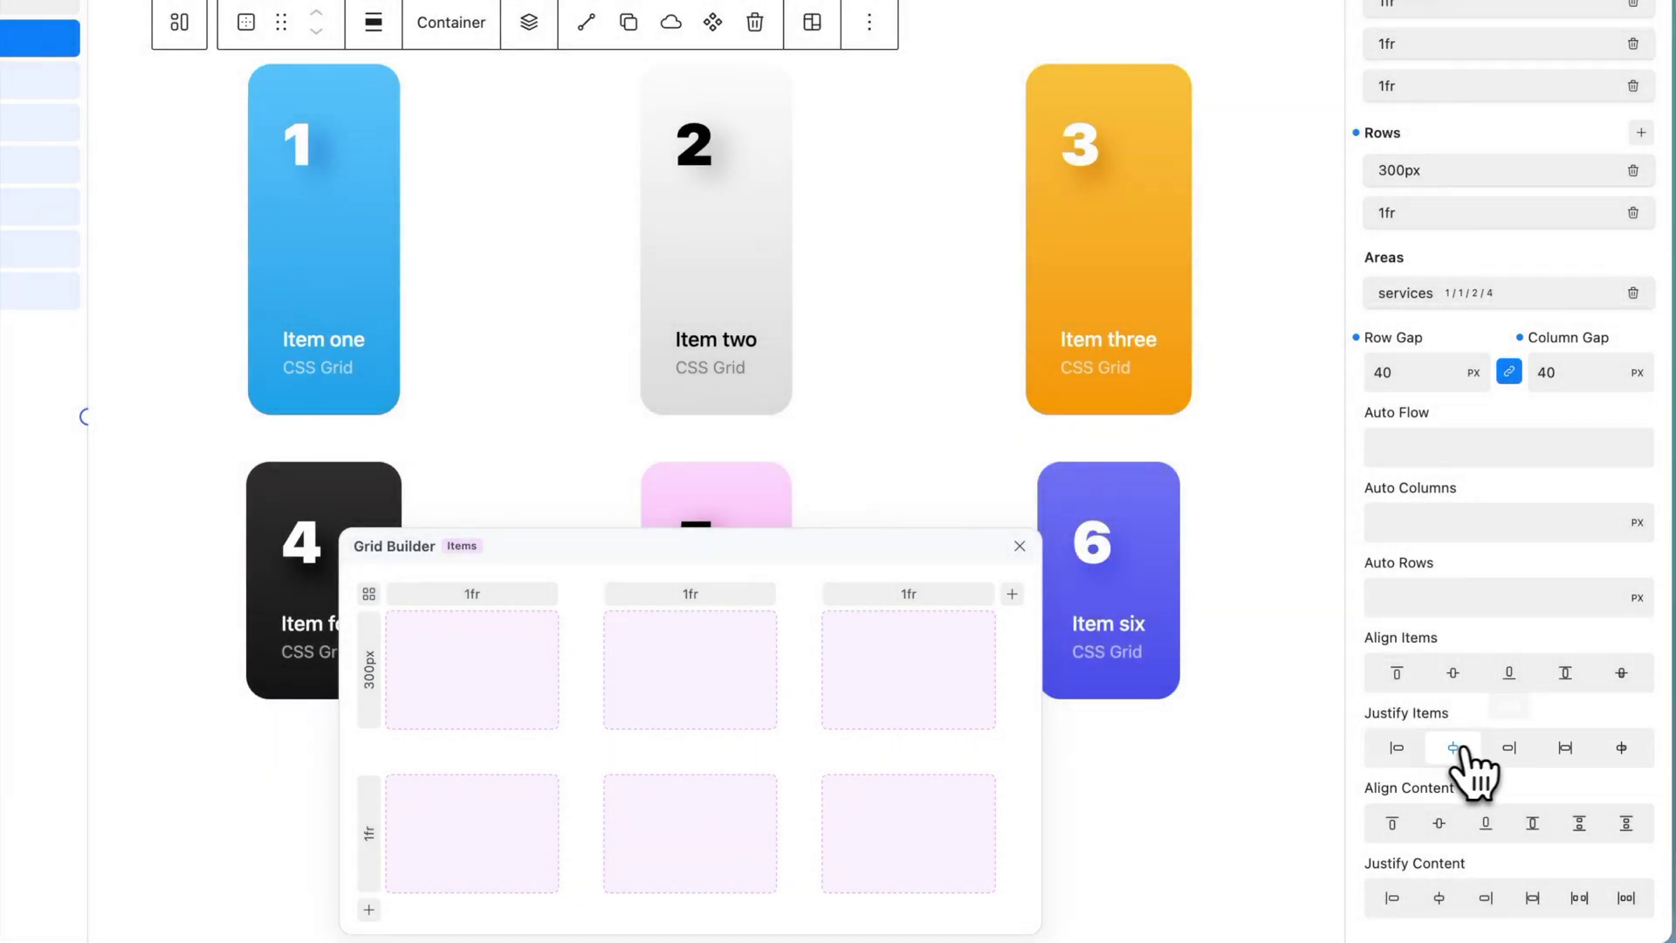
{"action": "left_click", "coordinate": [1510, 747]}
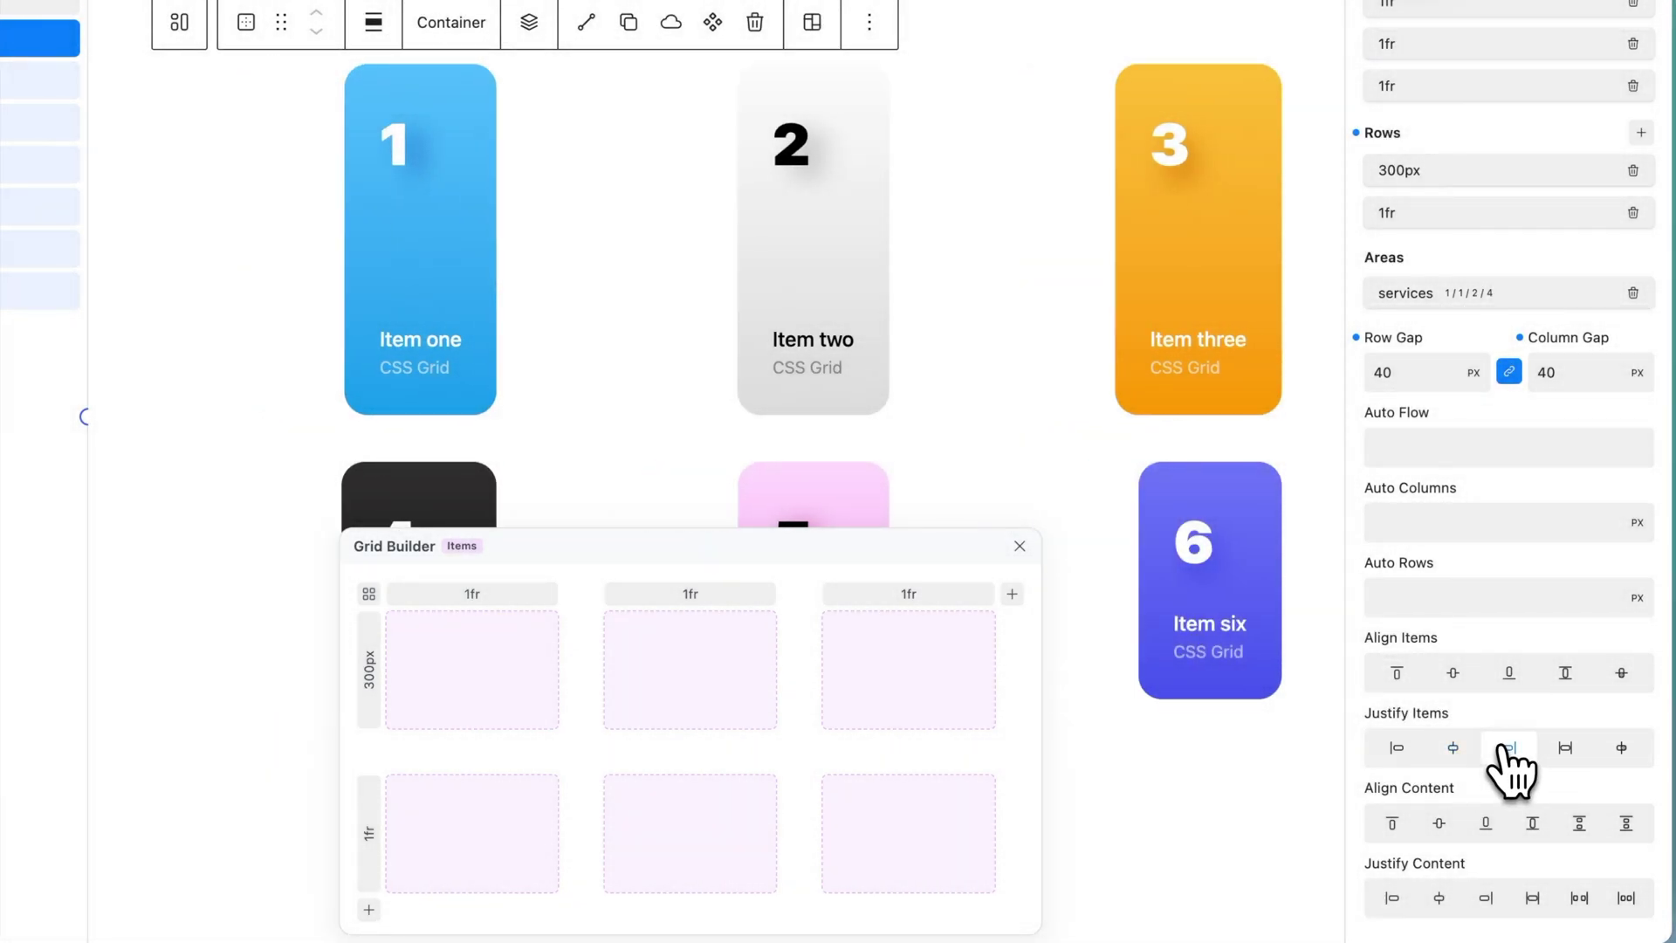
{"action": "left_click", "coordinate": [1397, 747]}
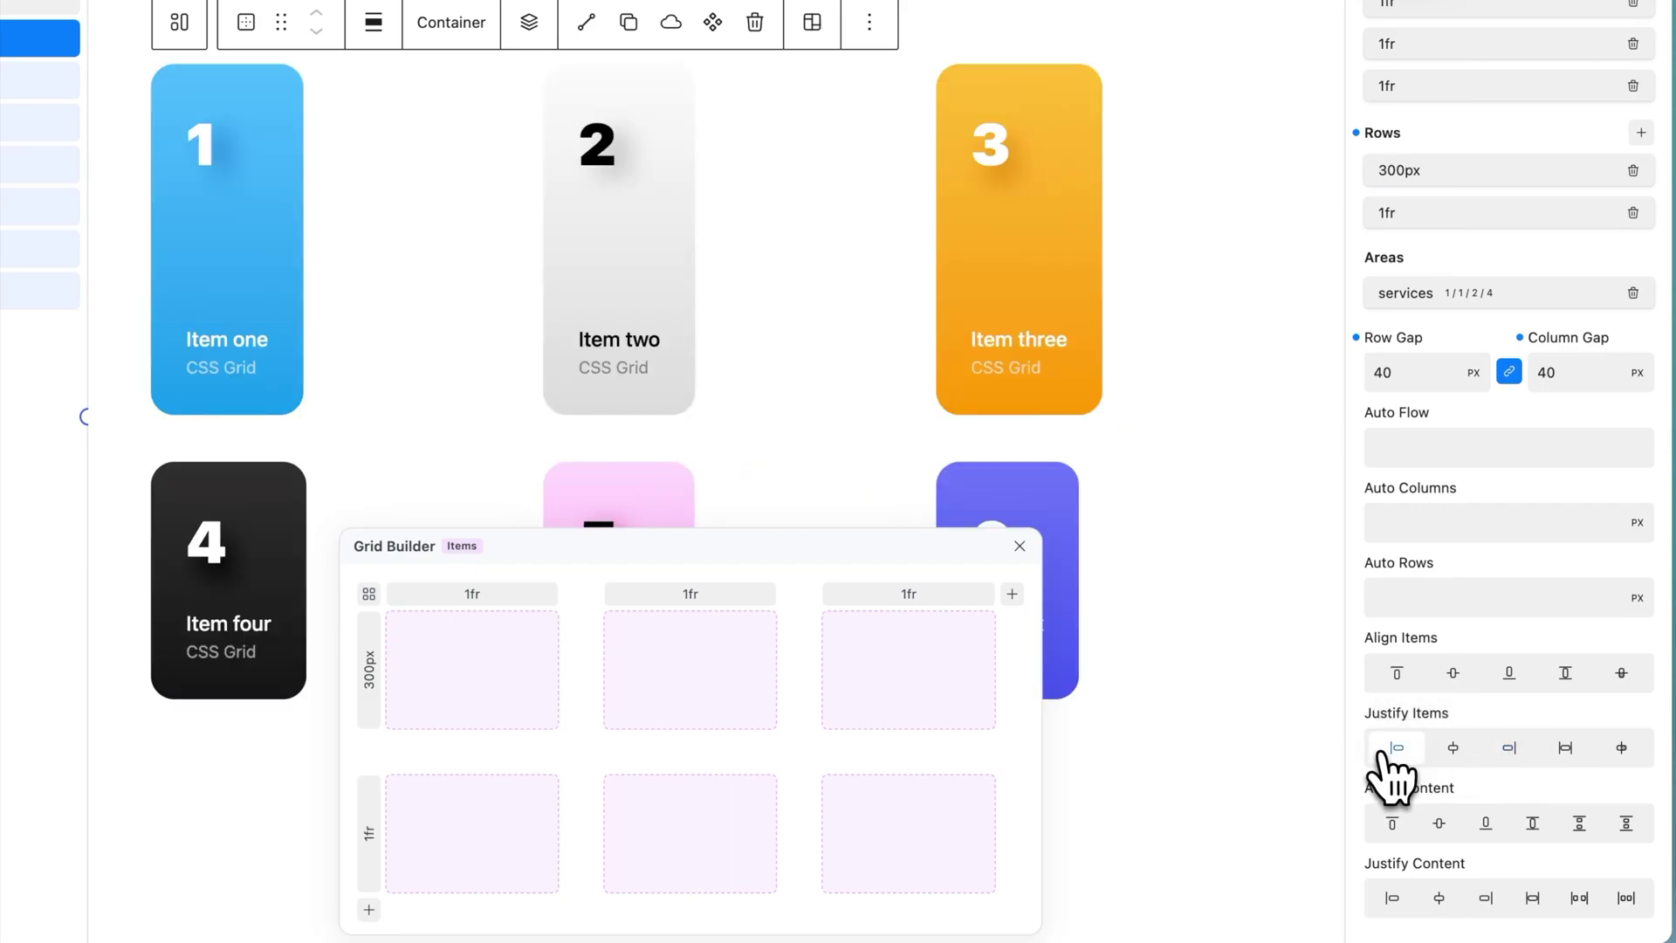
{"action": "left_click", "coordinate": [1395, 749]}
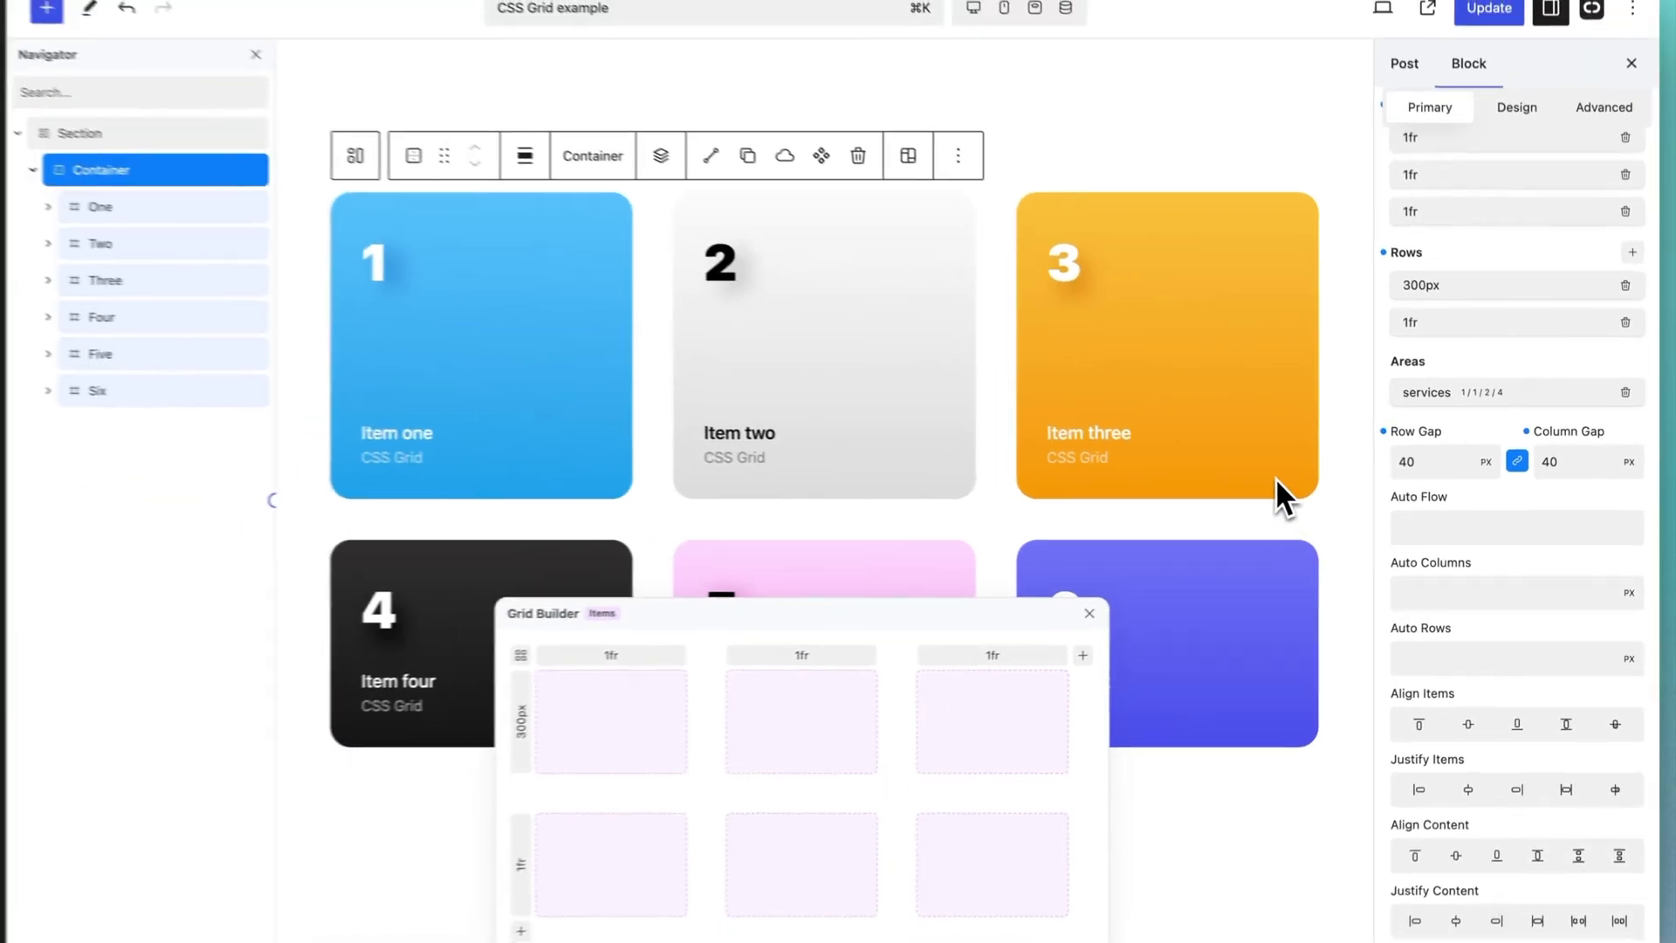
{"action": "left_click", "coordinate": [1275, 478]}
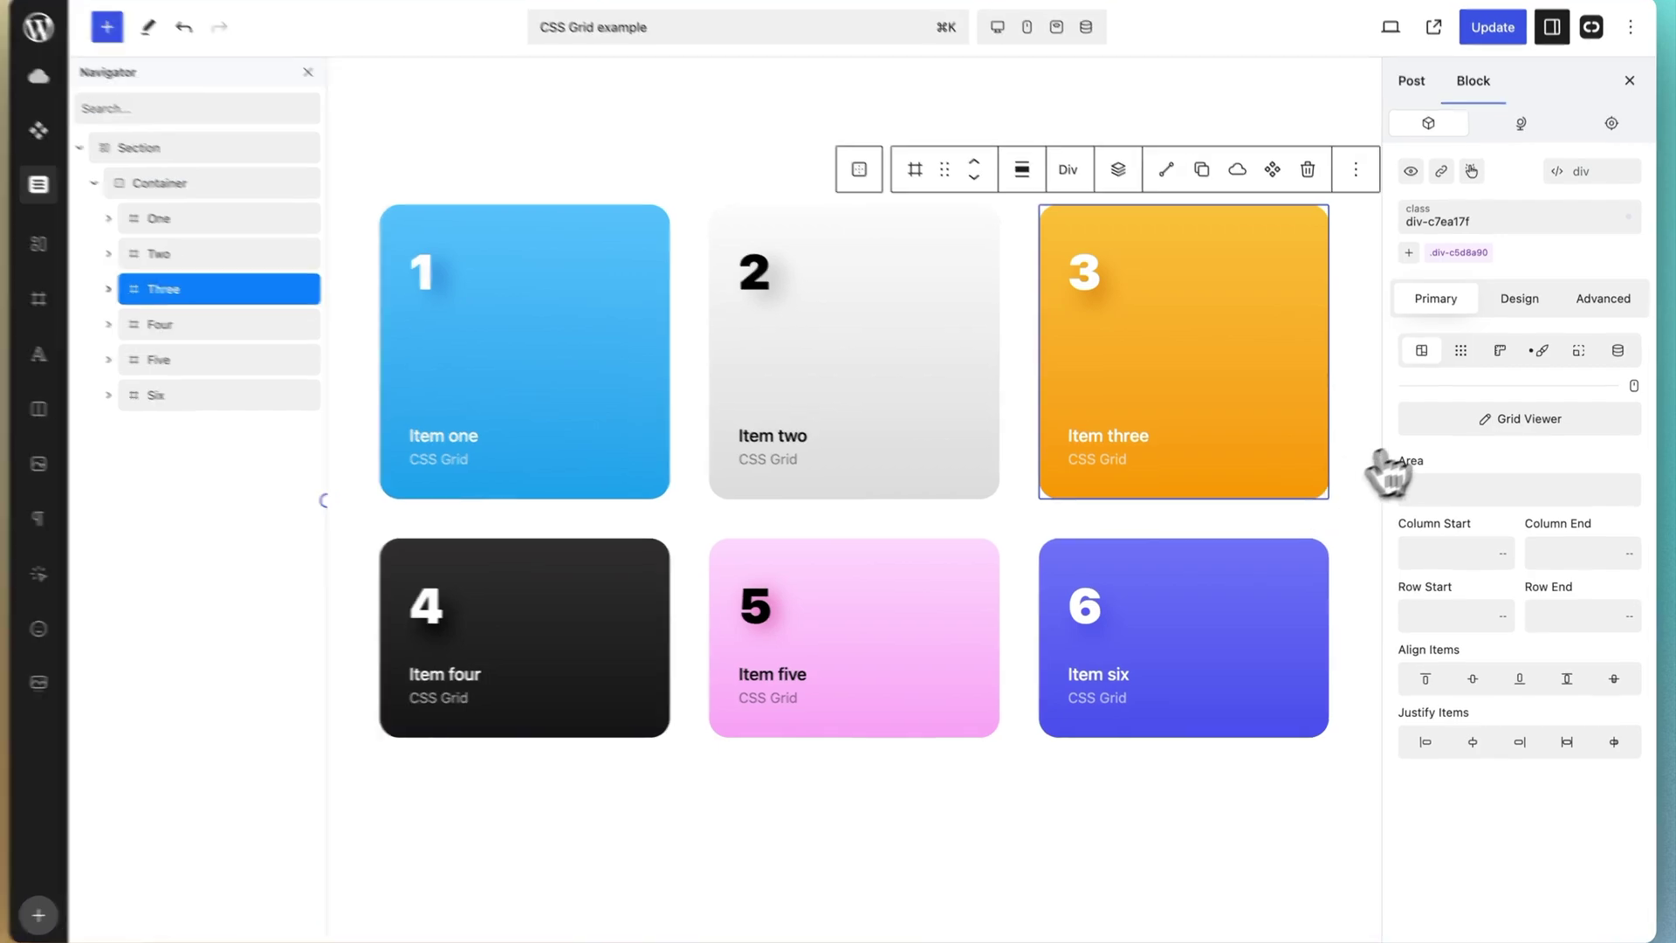
Step: In Grid Viewer, draw Item three across columns 2–4 and set its Row End to 2
{"action": "left_click", "coordinate": [1456, 423]}
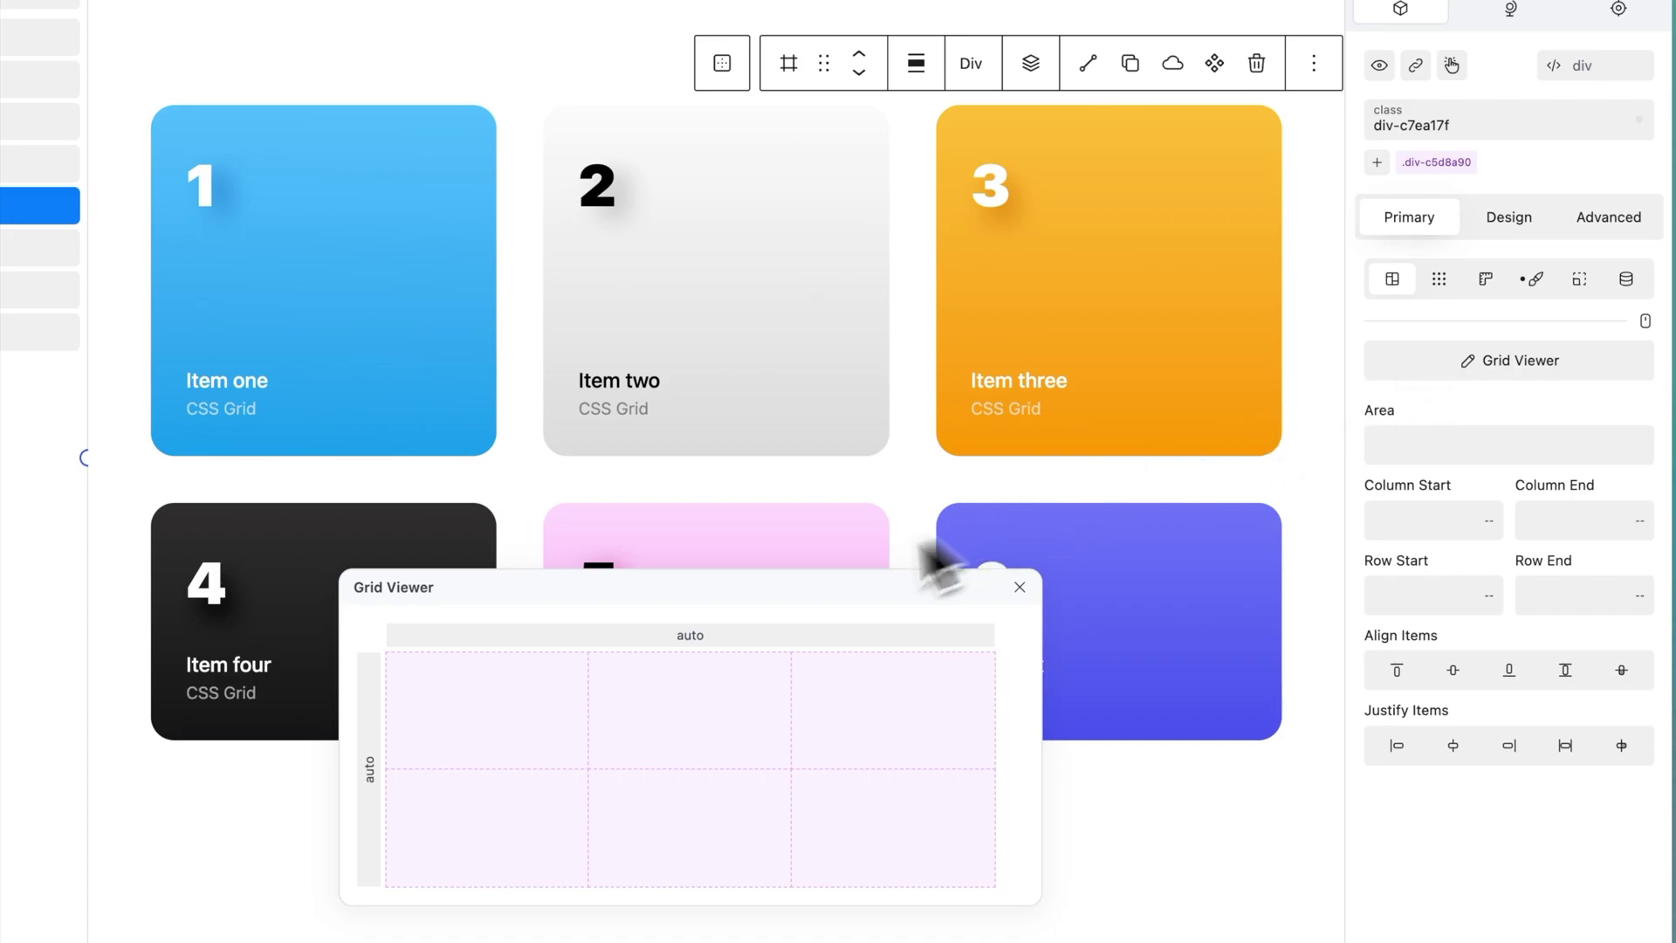
{"action": "left_click", "coordinate": [486, 718]}
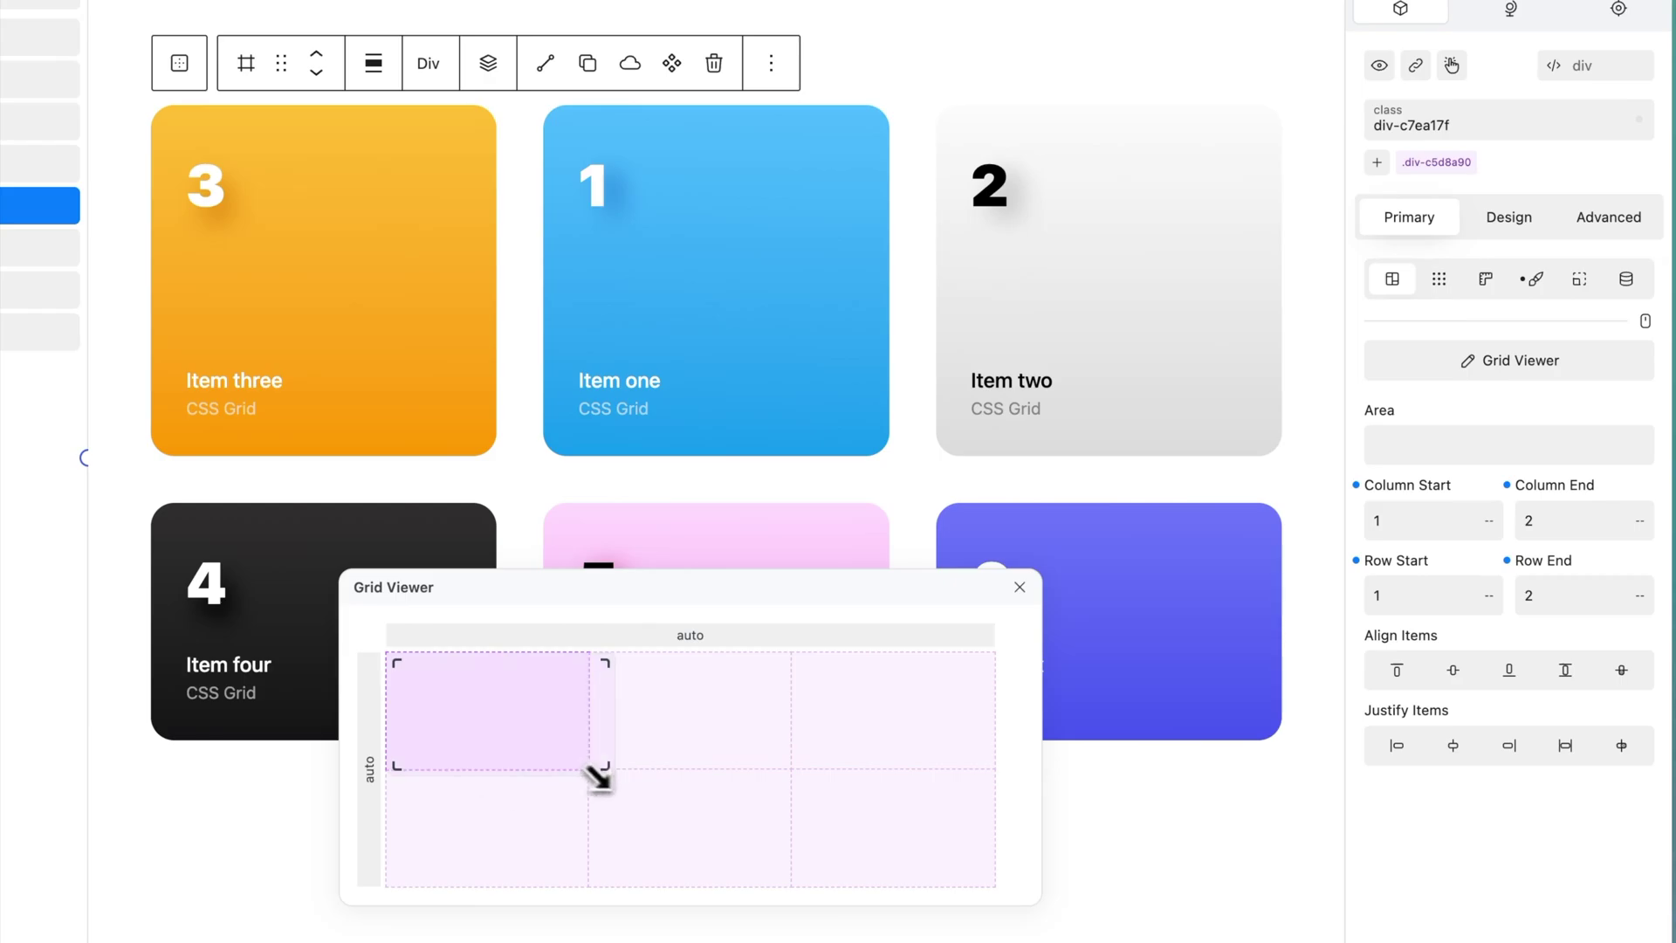
{"action": "left_click_drag", "start_coordinate": [596, 774], "coordinate": [878, 843]}
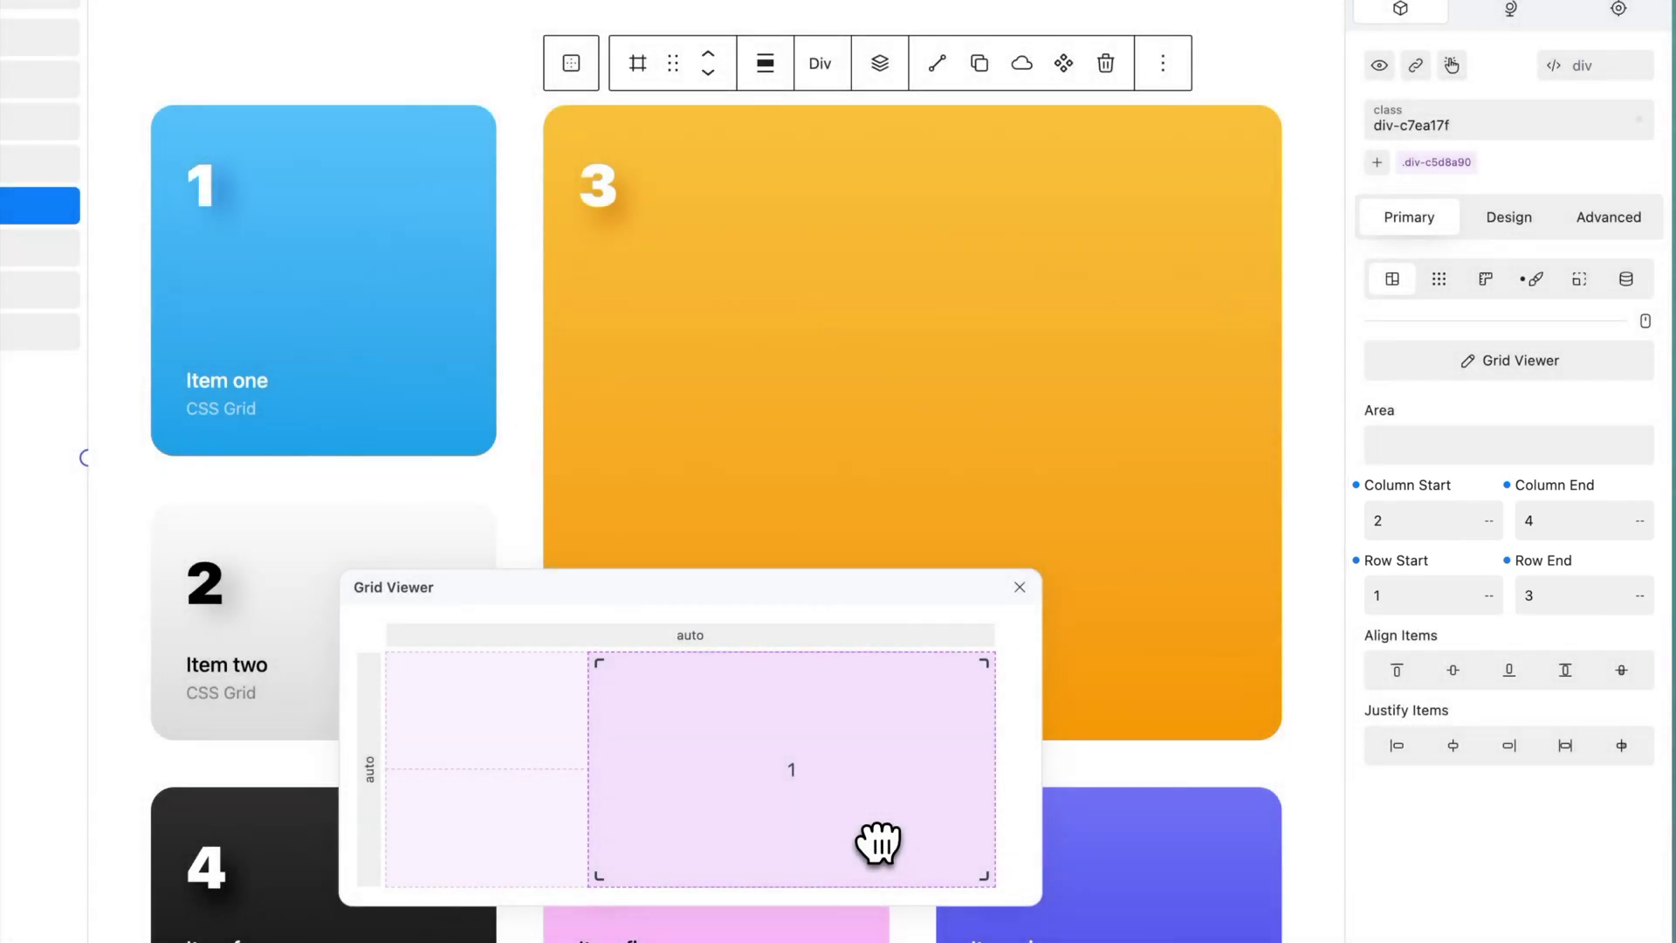
{"action": "left_click", "coordinate": [1552, 596]}
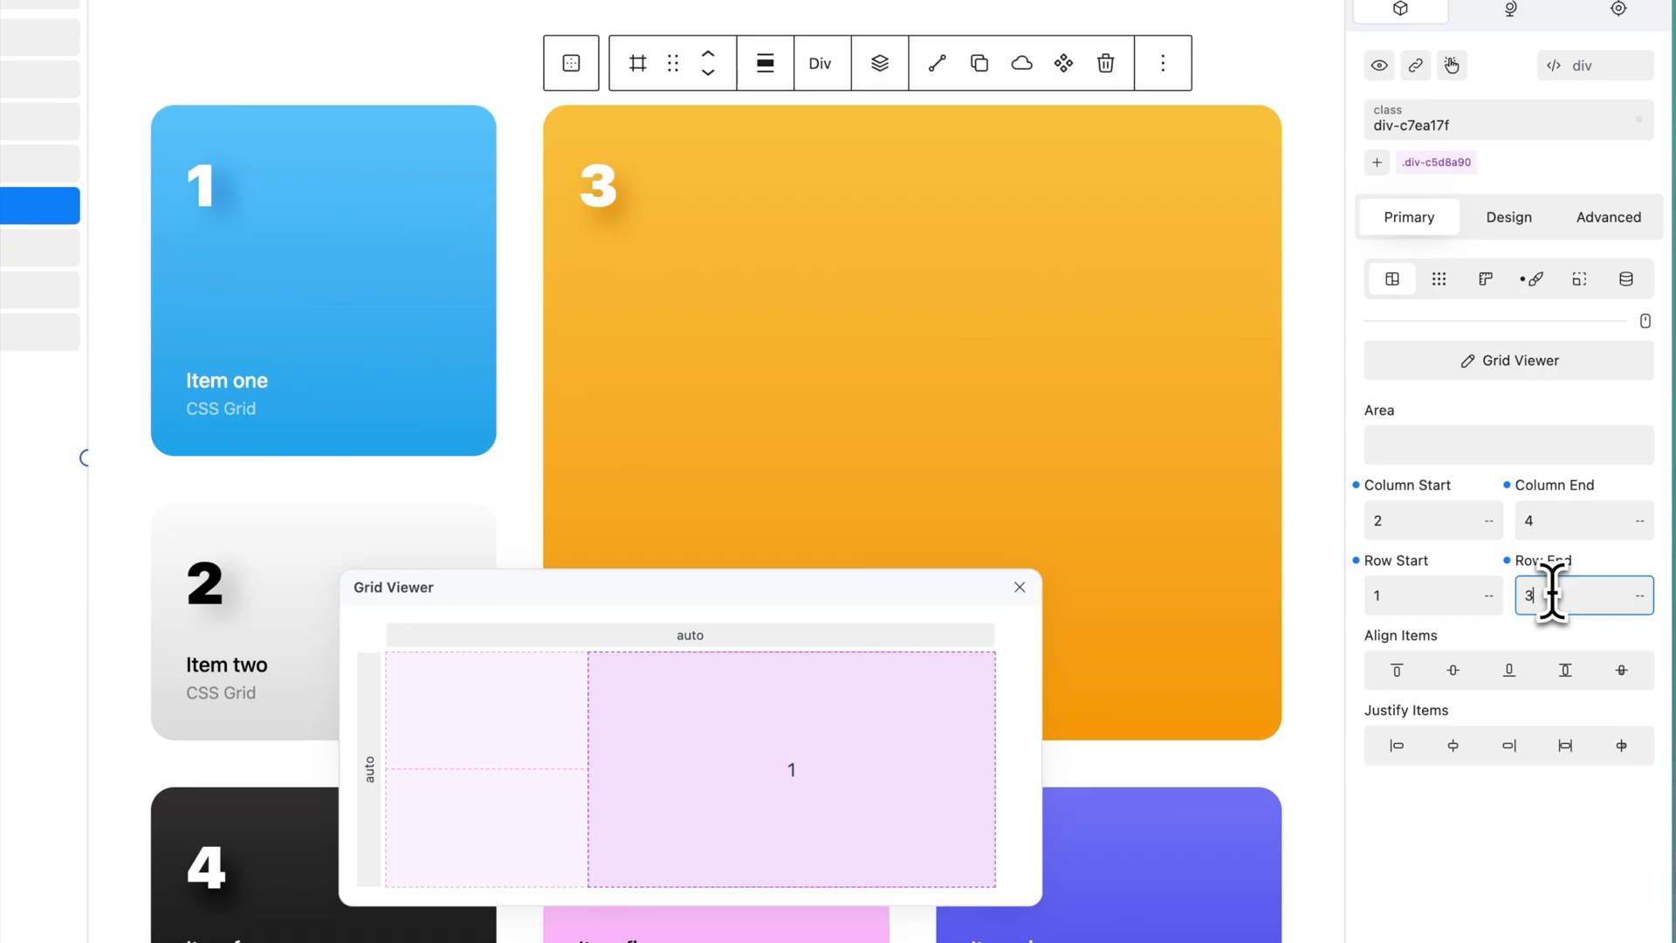
{"action": "key", "text": "BackSpace"}
{"action": "type", "text": "2"}
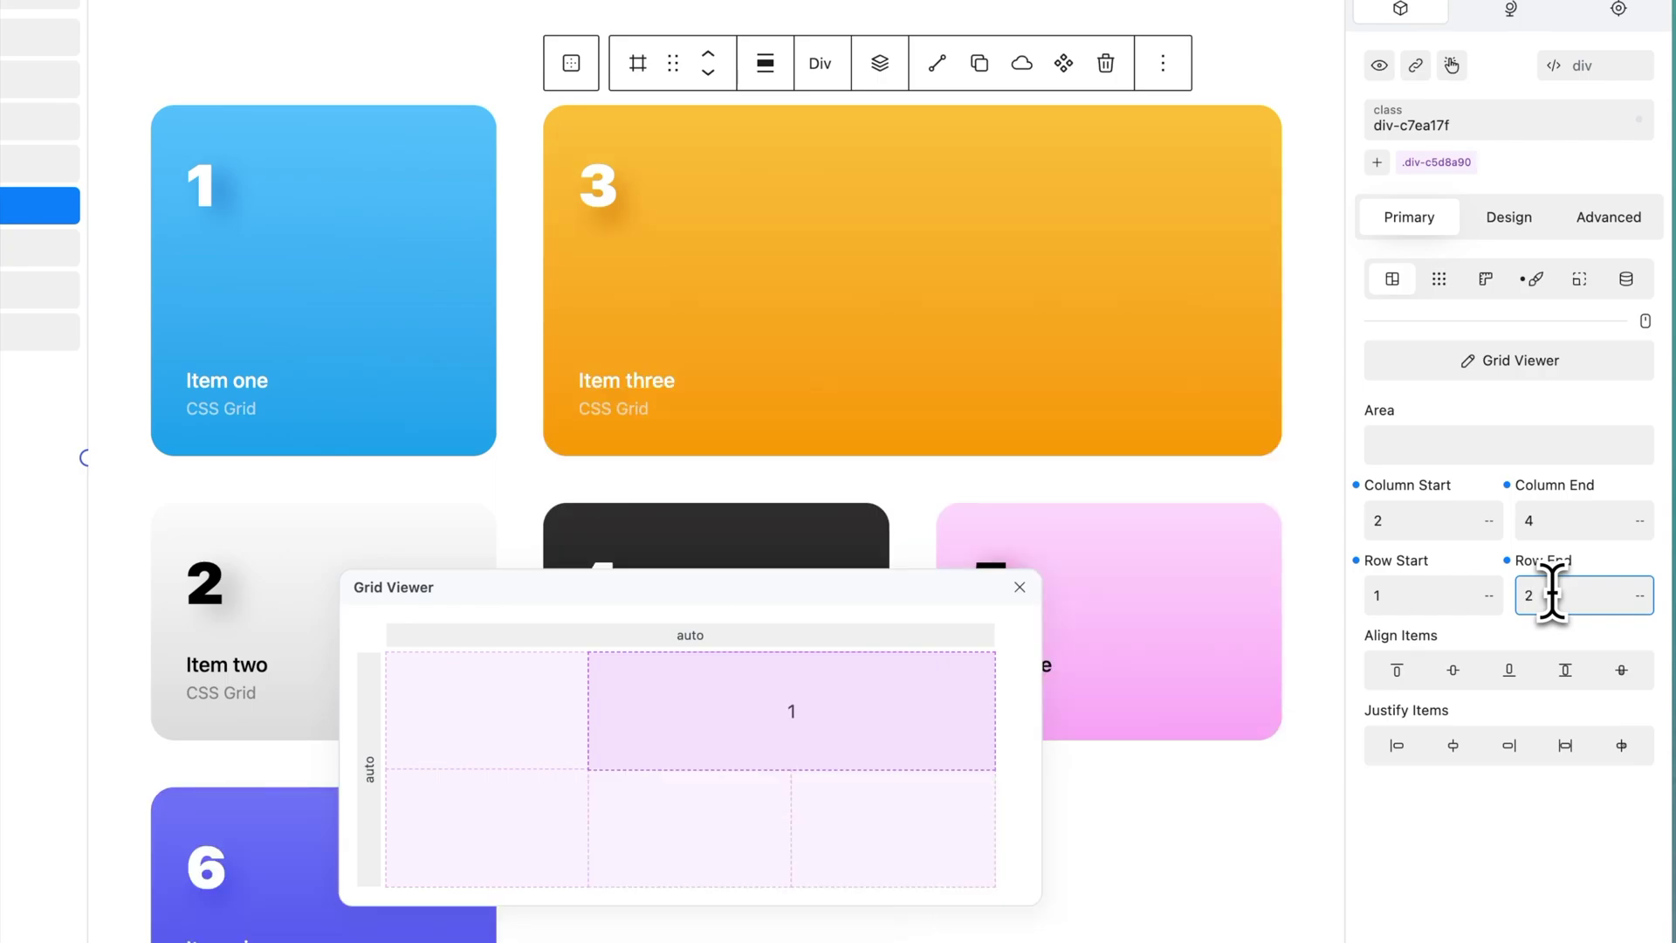
Step: Try Item three's align and justify options, restore stretch, and reselect the grid Container
{"action": "left_click", "coordinate": [1454, 674]}
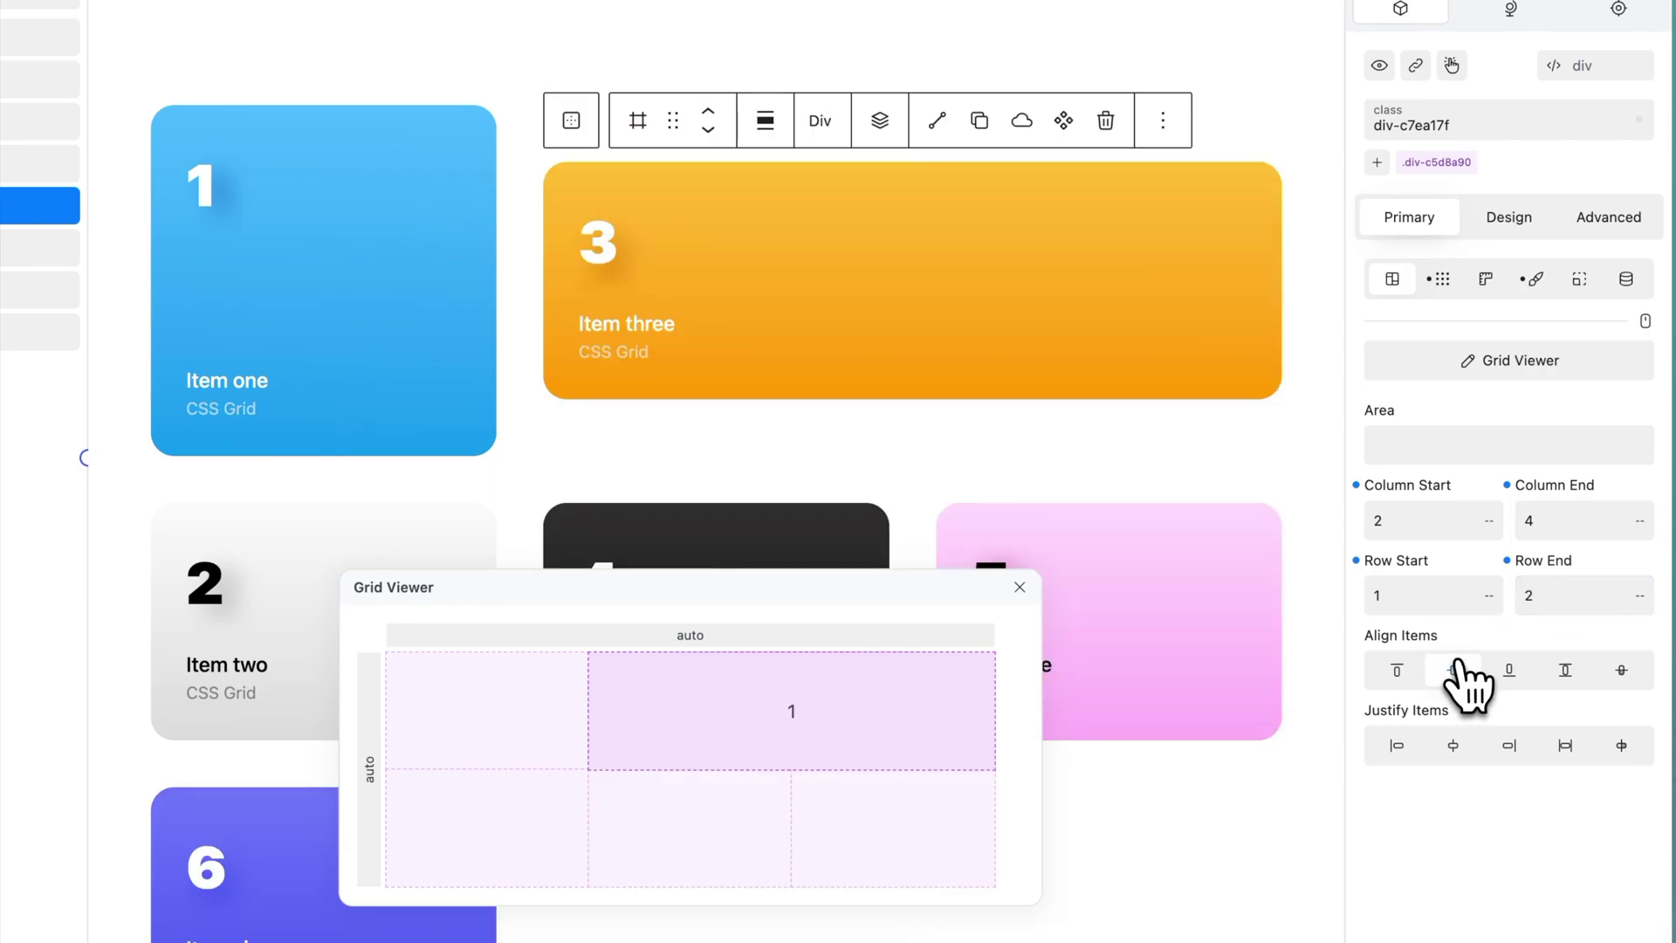
{"action": "left_click", "coordinate": [1395, 671]}
{"action": "left_click", "coordinate": [1396, 671]}
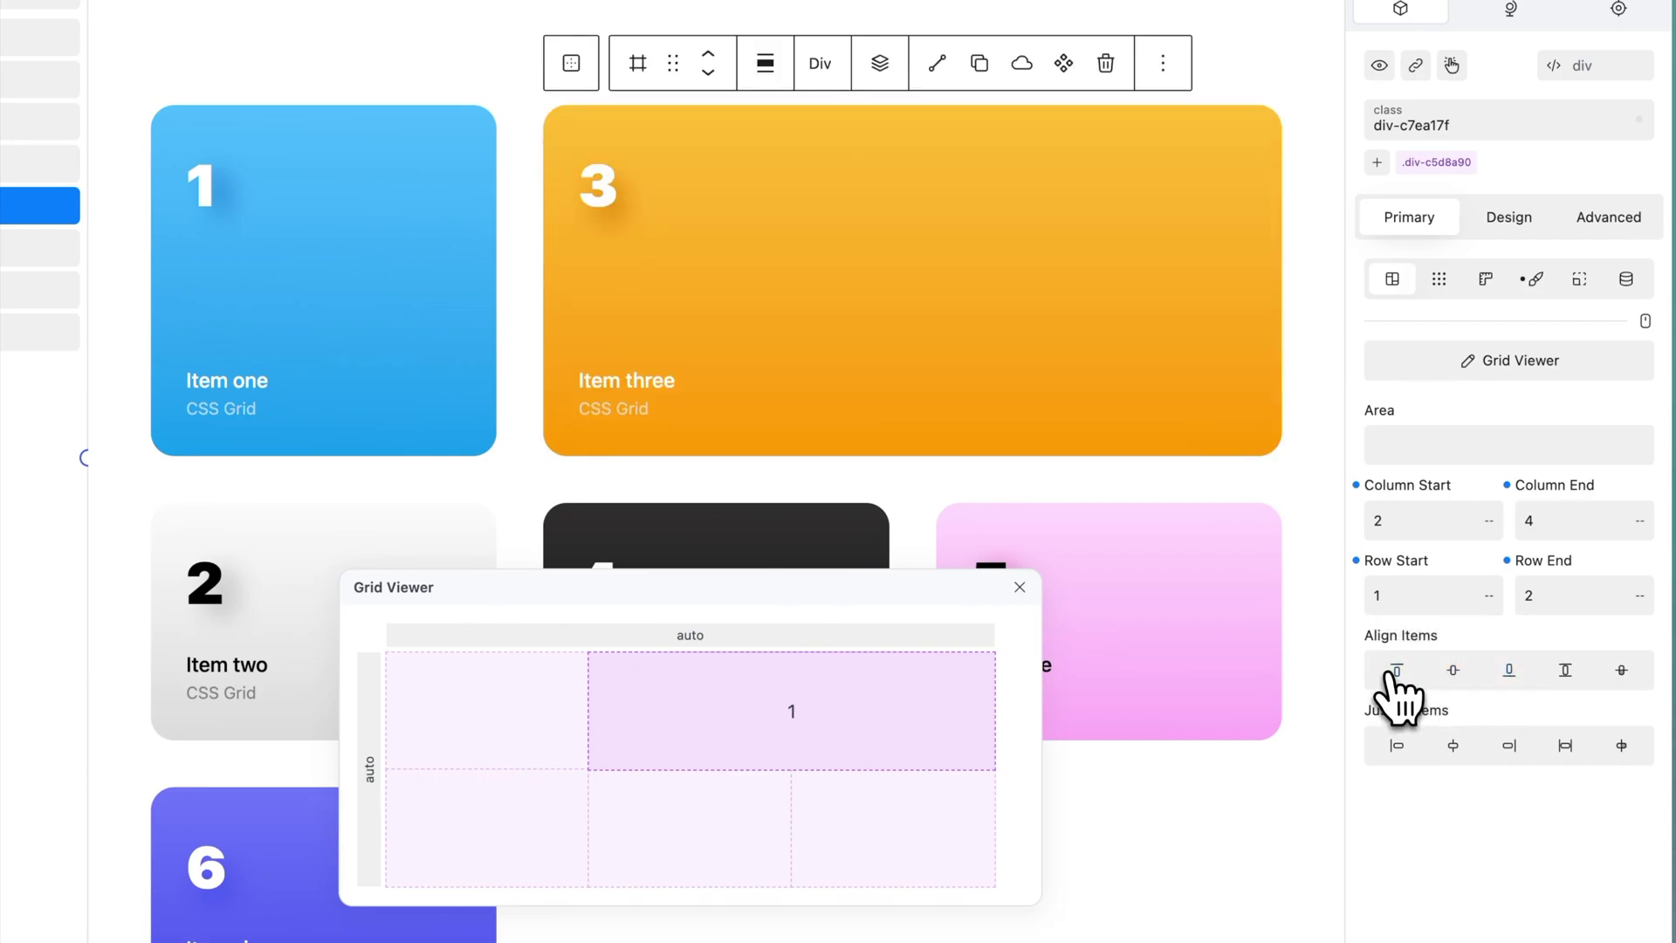
{"action": "left_click", "coordinate": [1453, 746]}
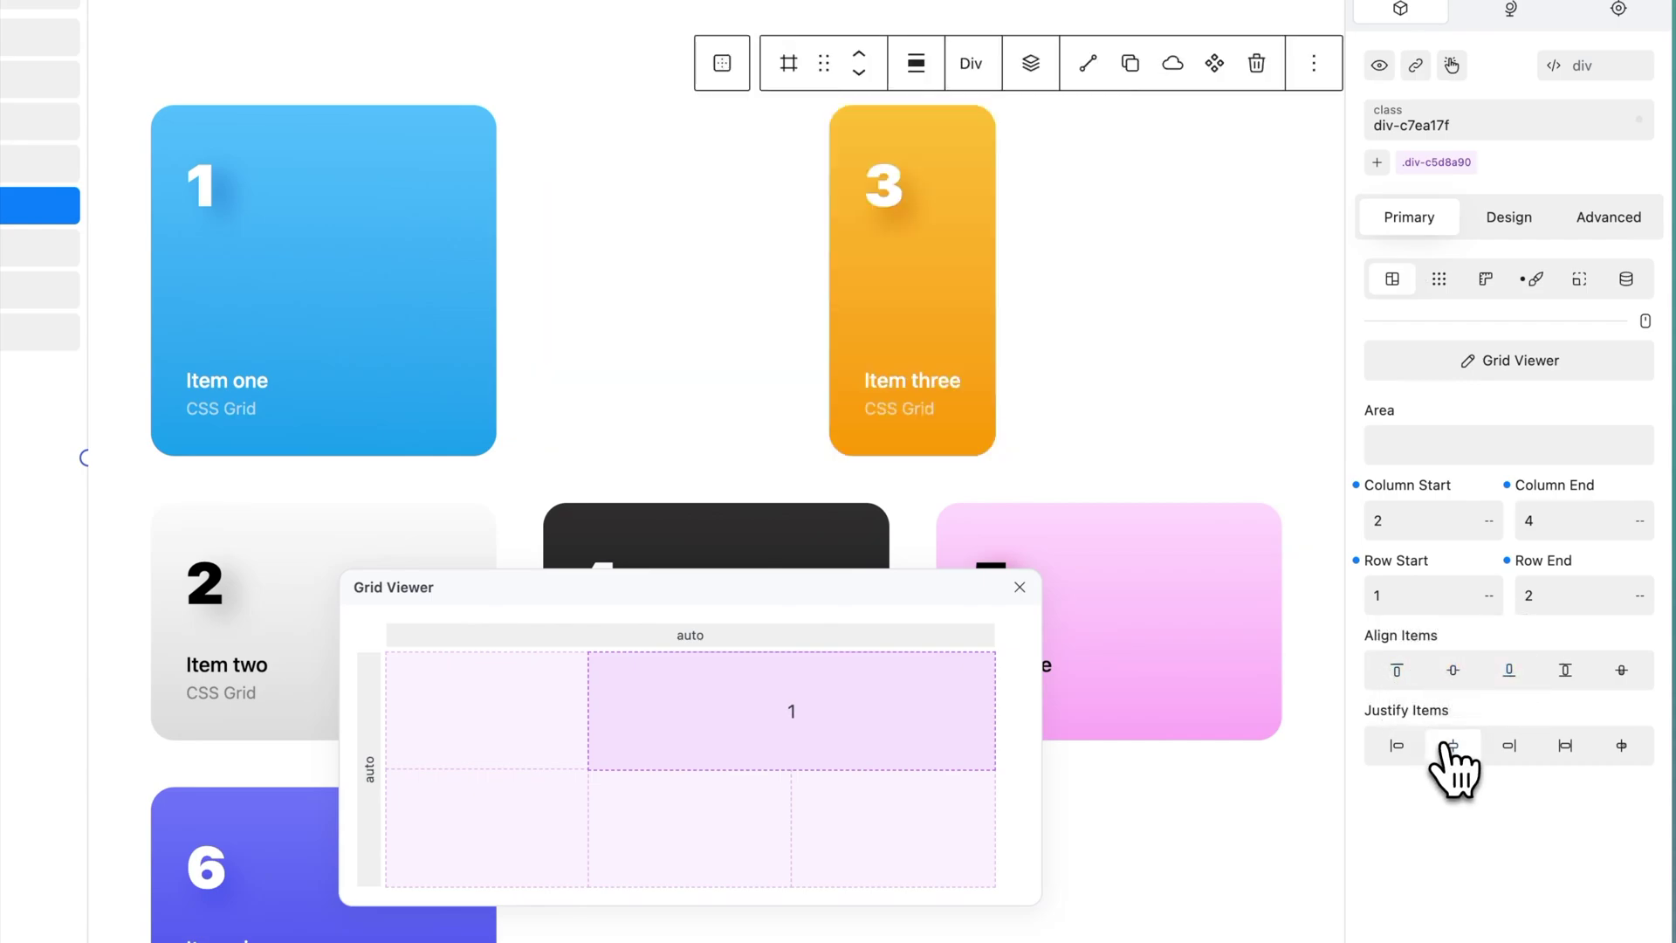
{"action": "left_click", "coordinate": [1508, 746]}
{"action": "left_click", "coordinate": [1414, 751]}
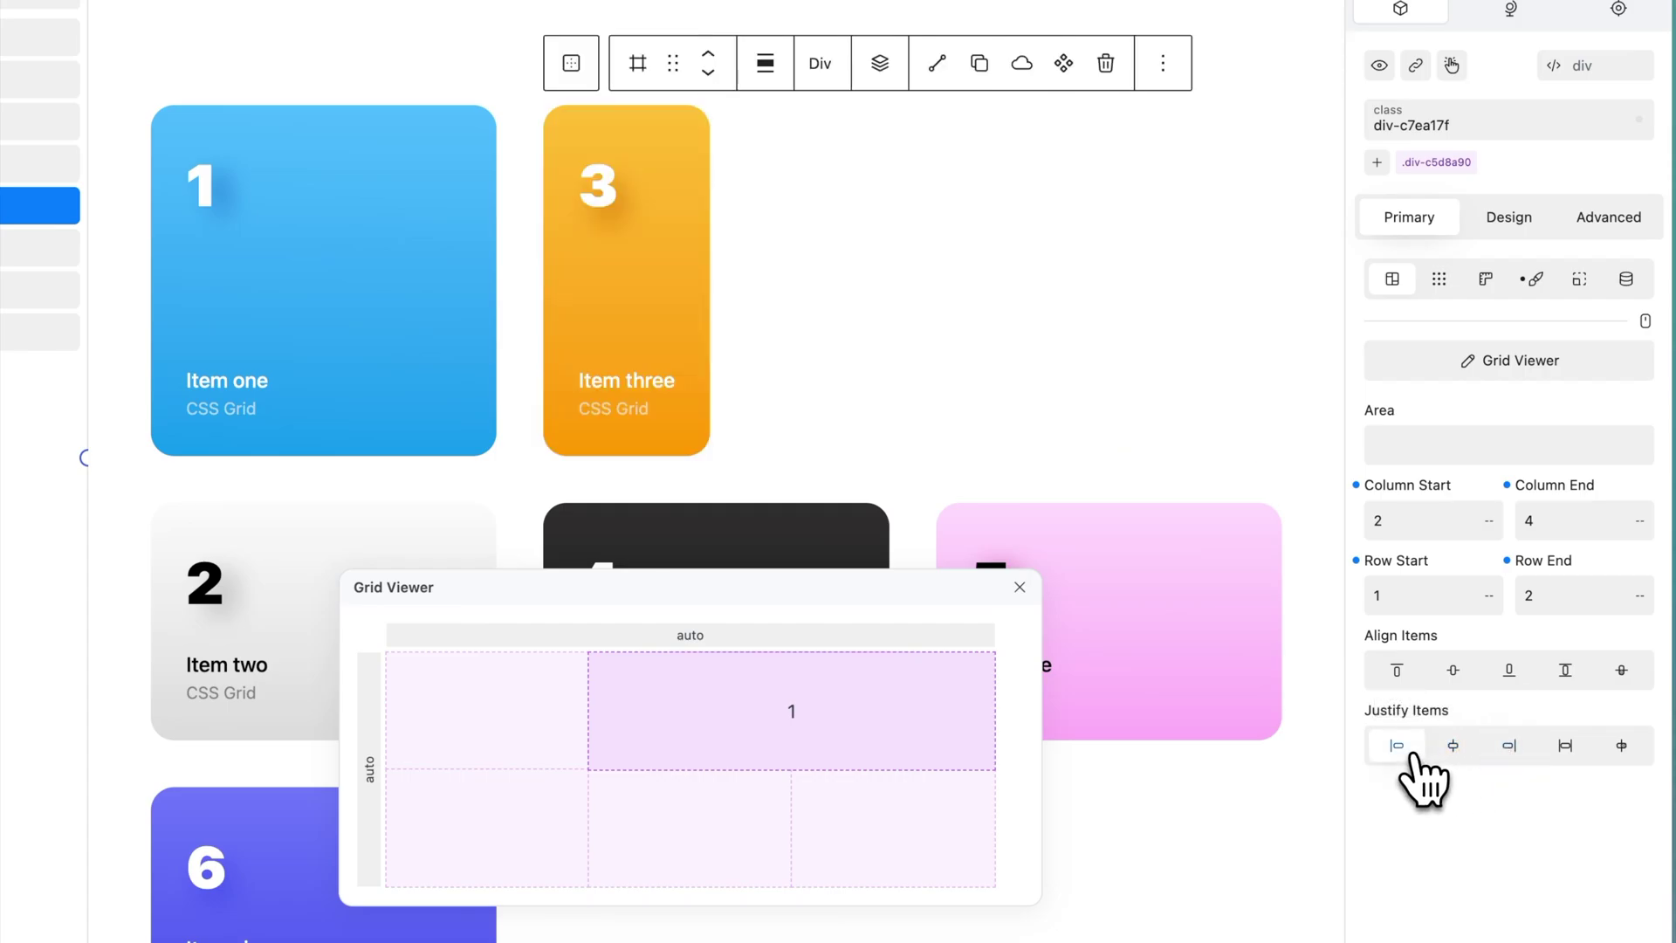
{"action": "left_click", "coordinate": [1414, 750]}
{"action": "left_click", "coordinate": [1182, 773]}
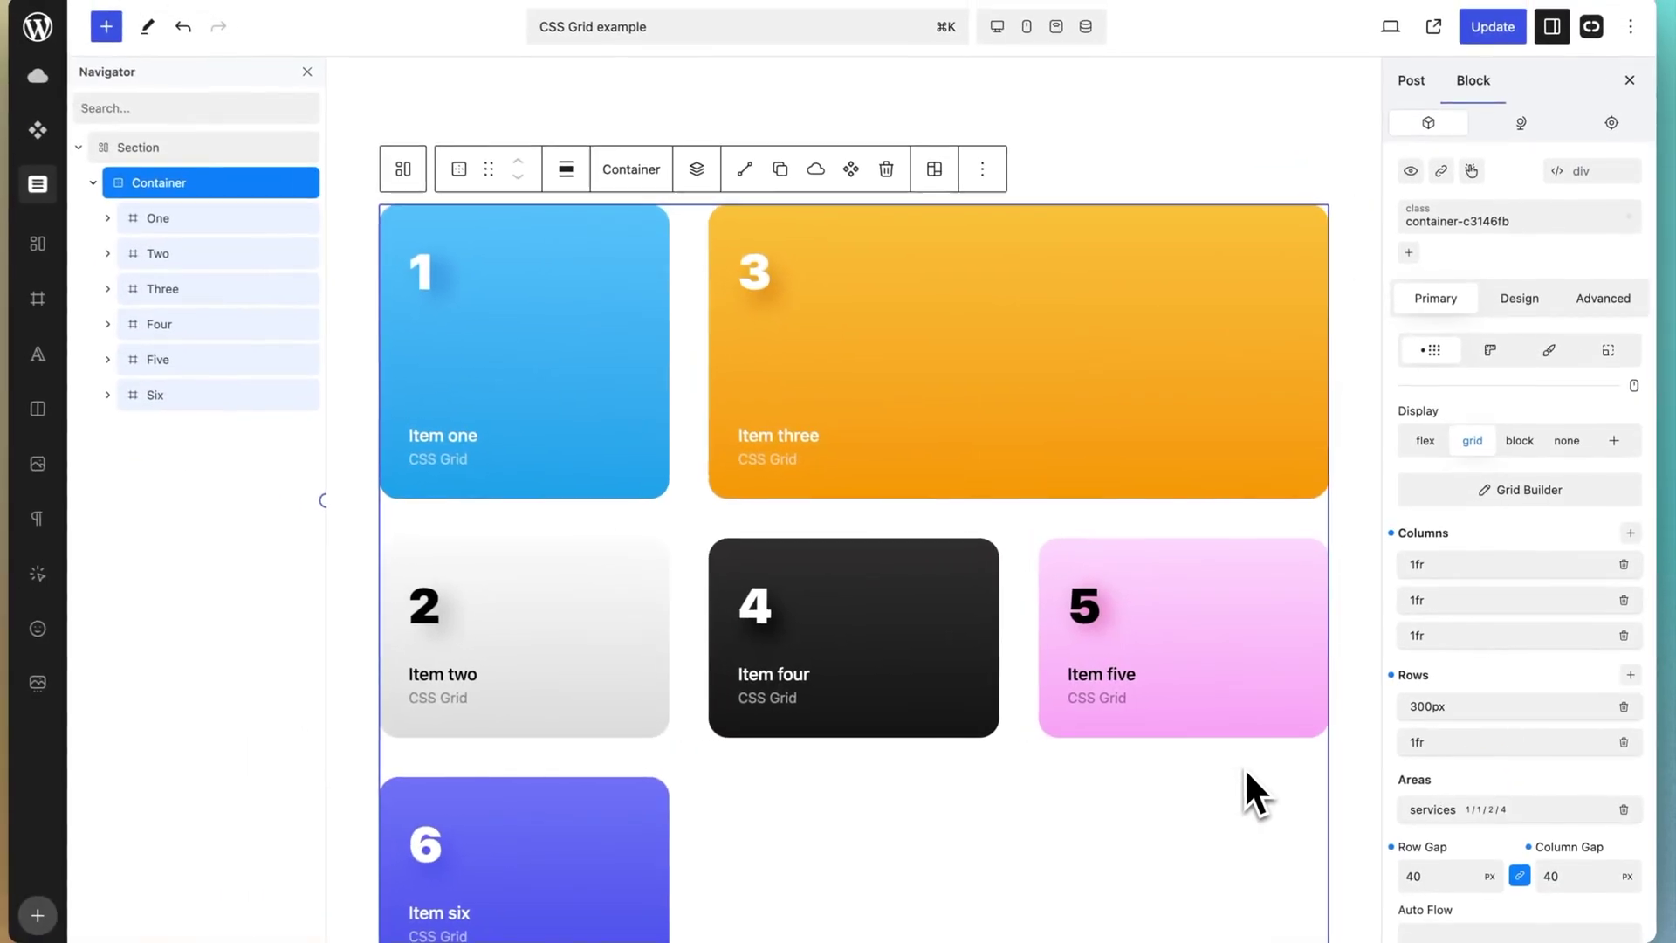
{"action": "scroll", "coordinate": [1244, 766], "scroll_direction": "down", "scroll_amount": 1}
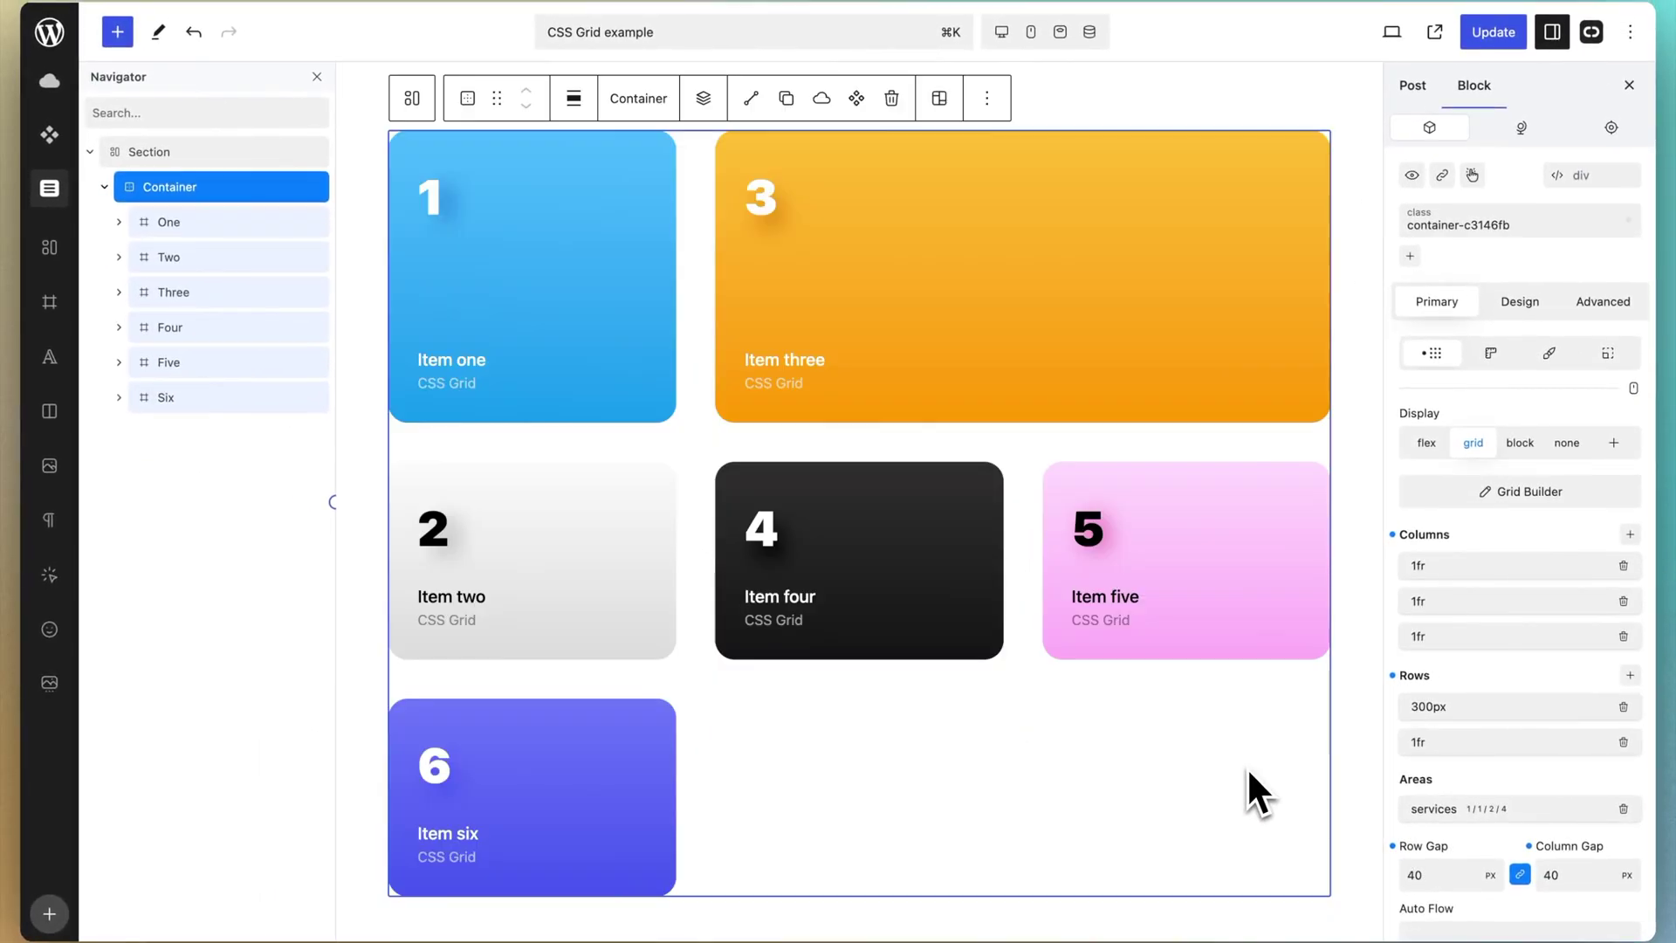